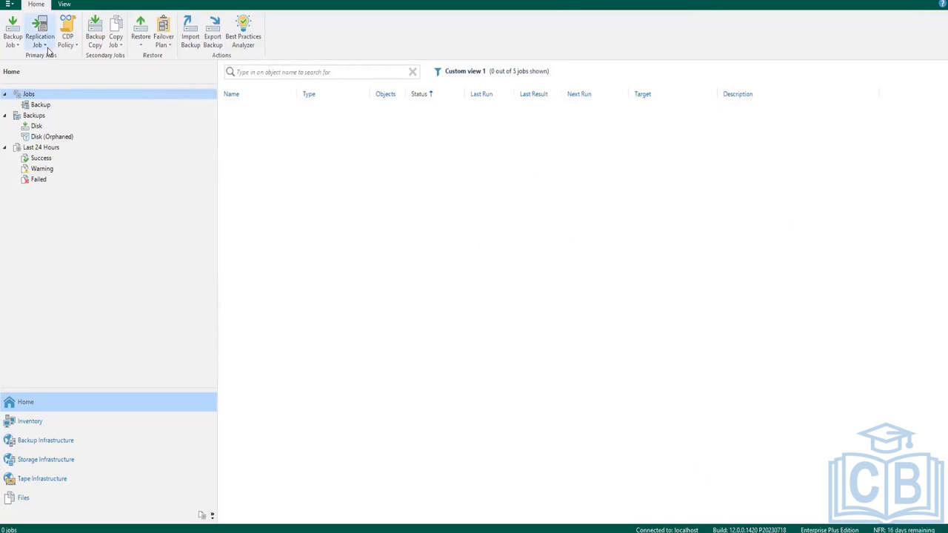
- Start a new VMware vSphere replication job and keep the name Replication Job 1
left_click(46, 49)
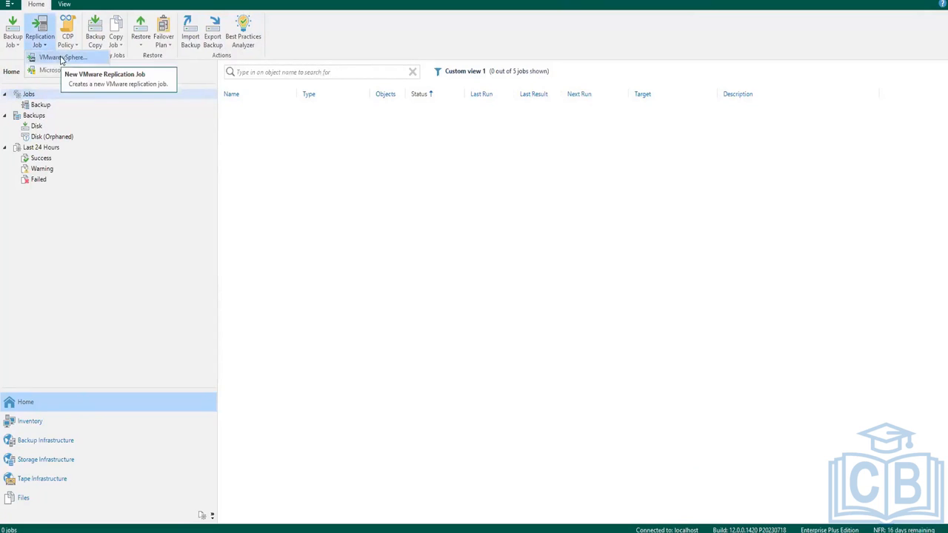
left_click(61, 60)
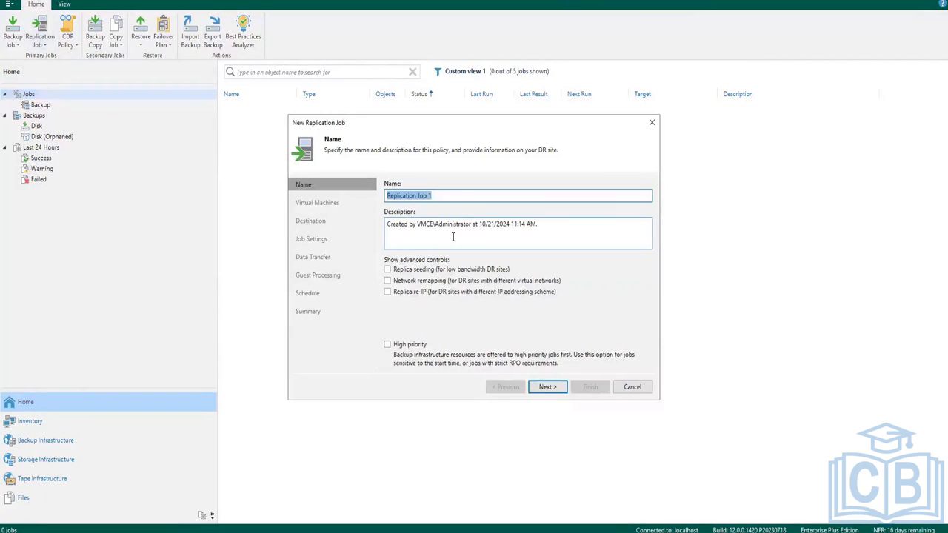
left_click(443, 196)
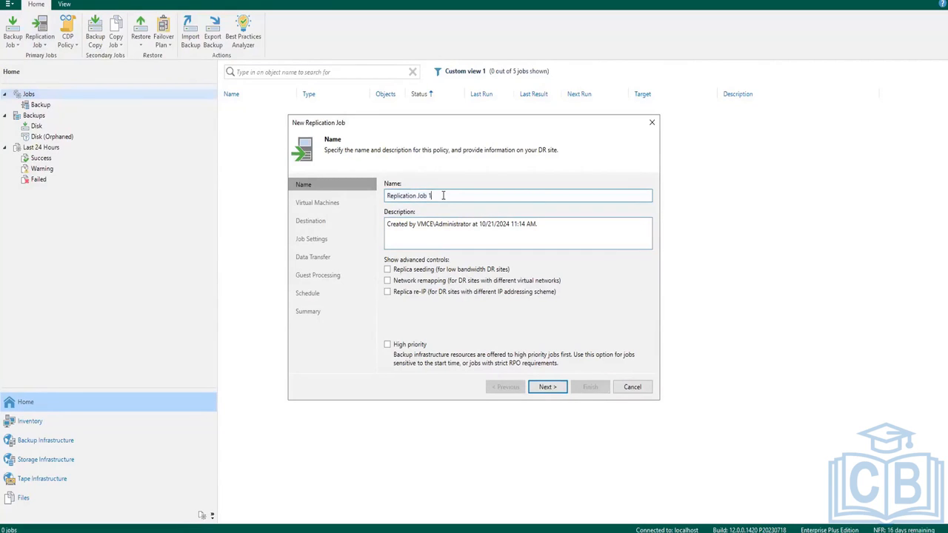
left_click(547, 388)
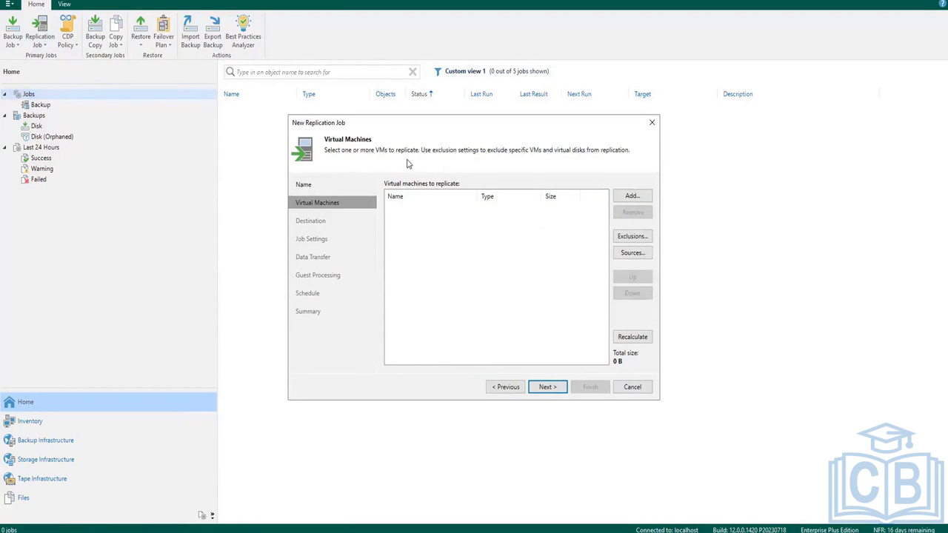
- Add the virtual machine veeam-vbr01 from host 192.168.11.242 in Production to the replication job and continue to the destination settings
left_click(632, 197)
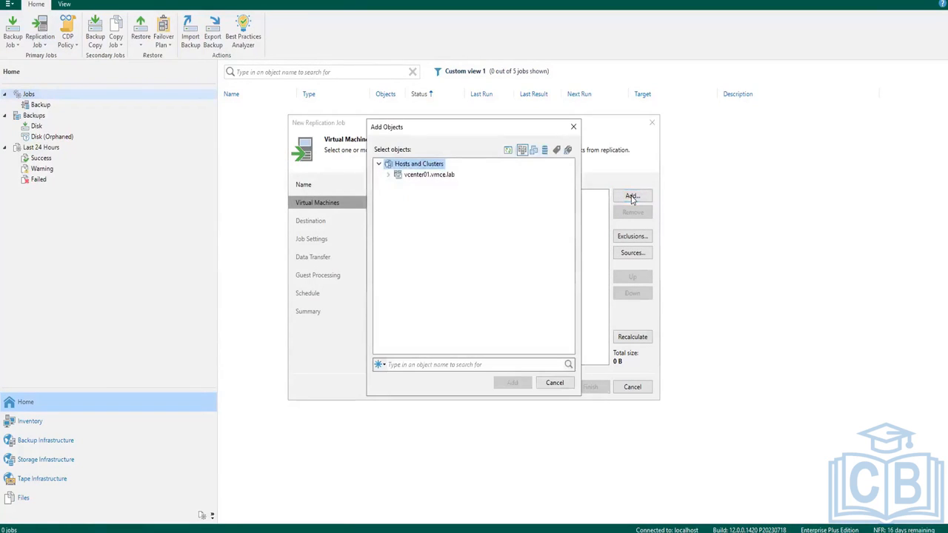
left_click(389, 175)
left_click(399, 186)
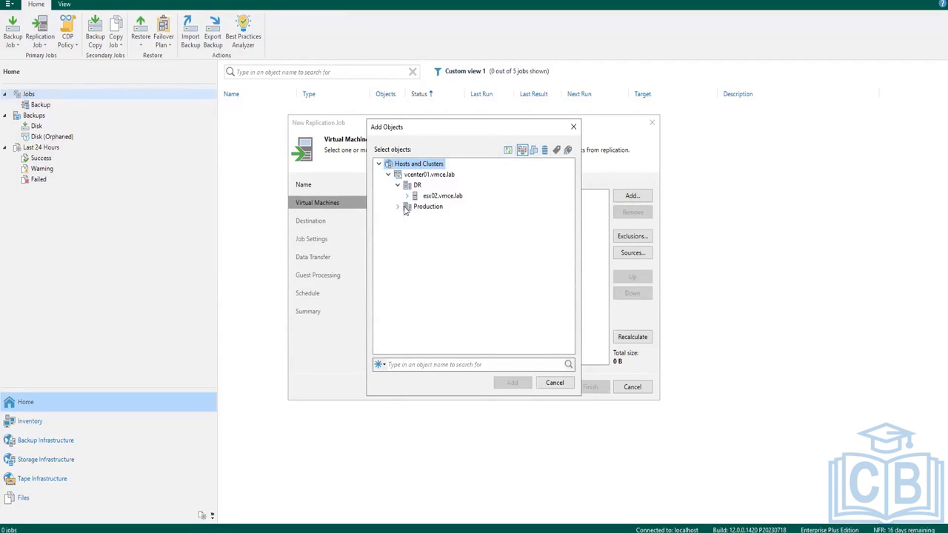
left_click(398, 207)
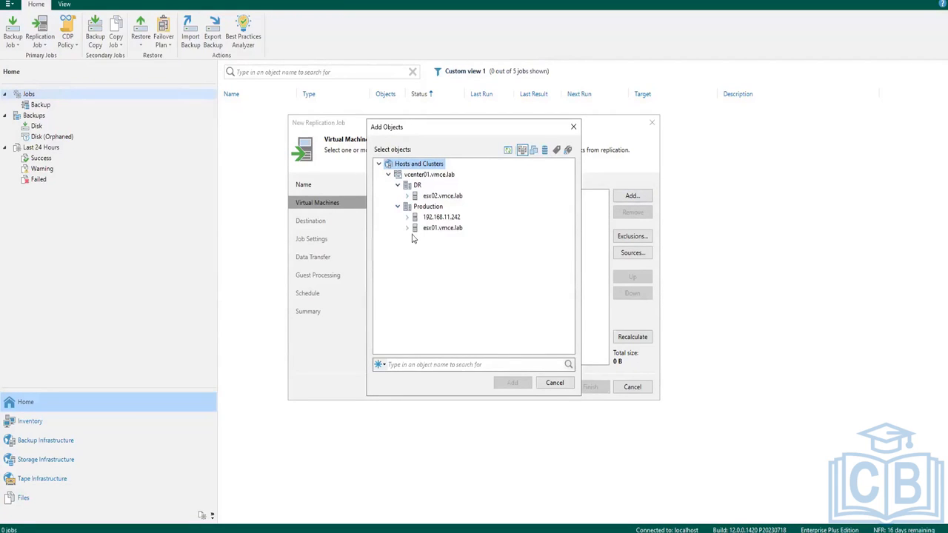
left_click(408, 218)
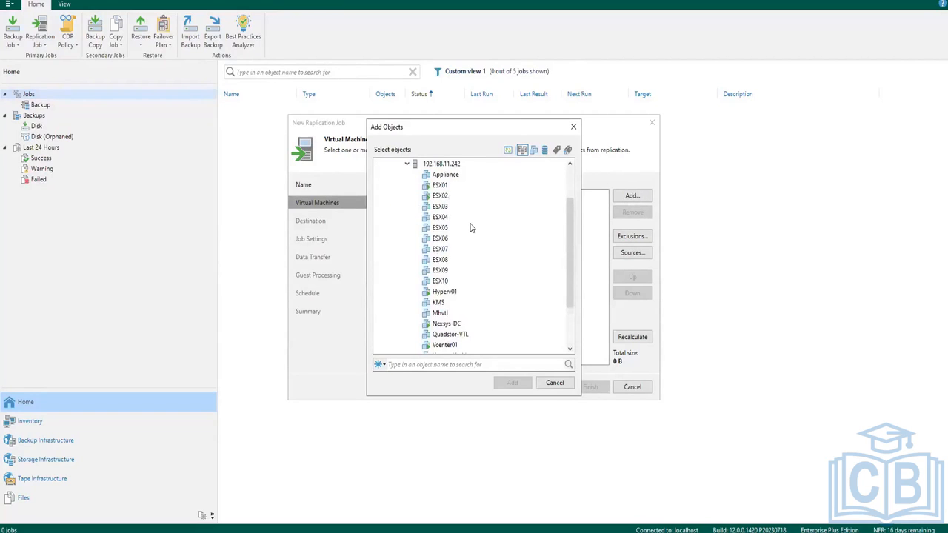
left_click_drag(570, 300, 570, 317)
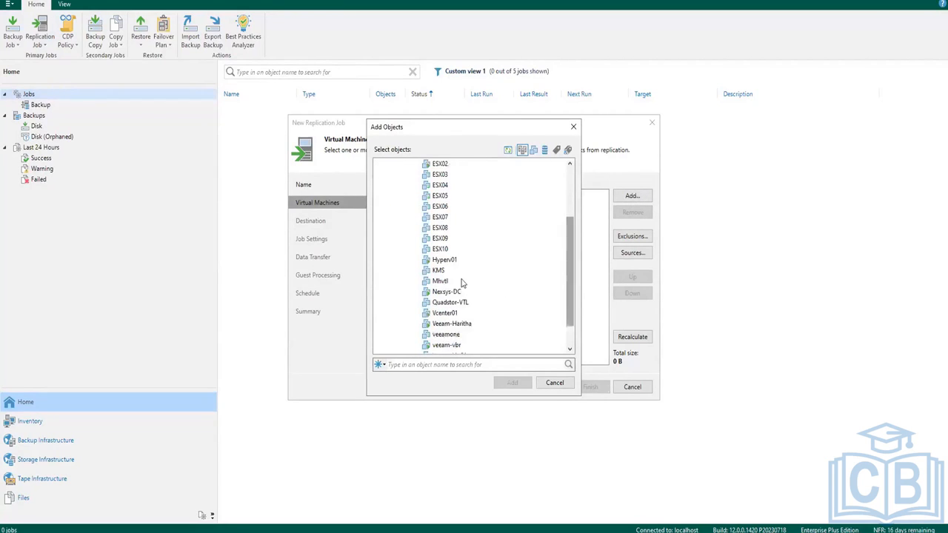
left_click(437, 271)
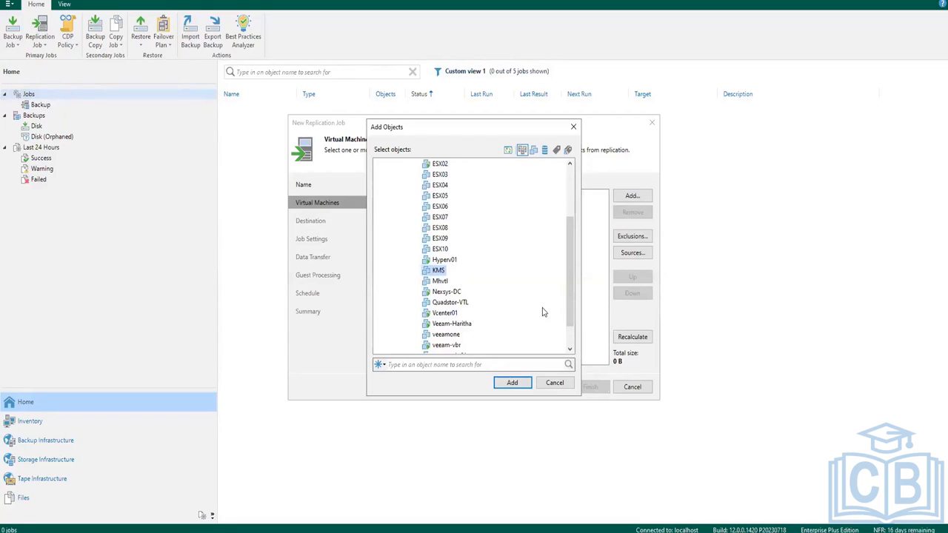
left_click(455, 314)
left_click_drag(571, 319, 570, 332)
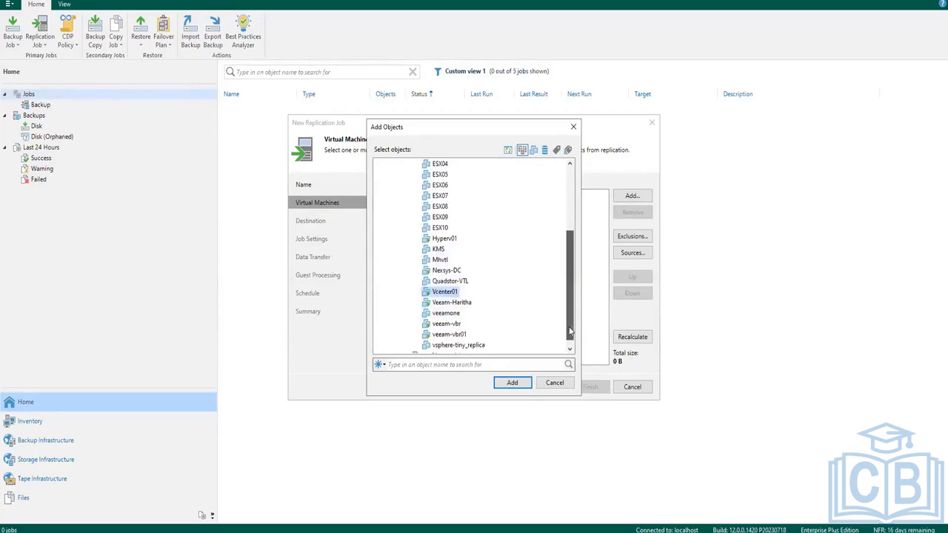
left_click(455, 338)
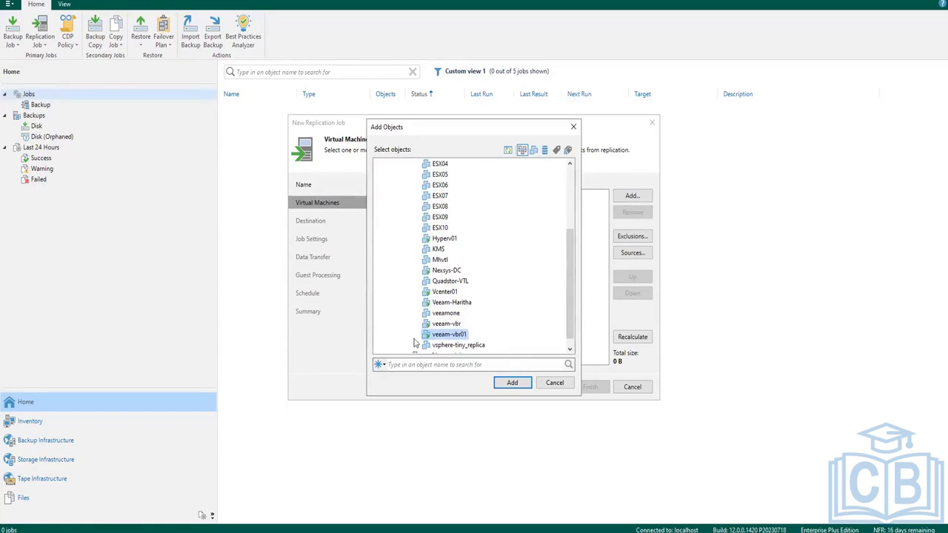
left_click(466, 303)
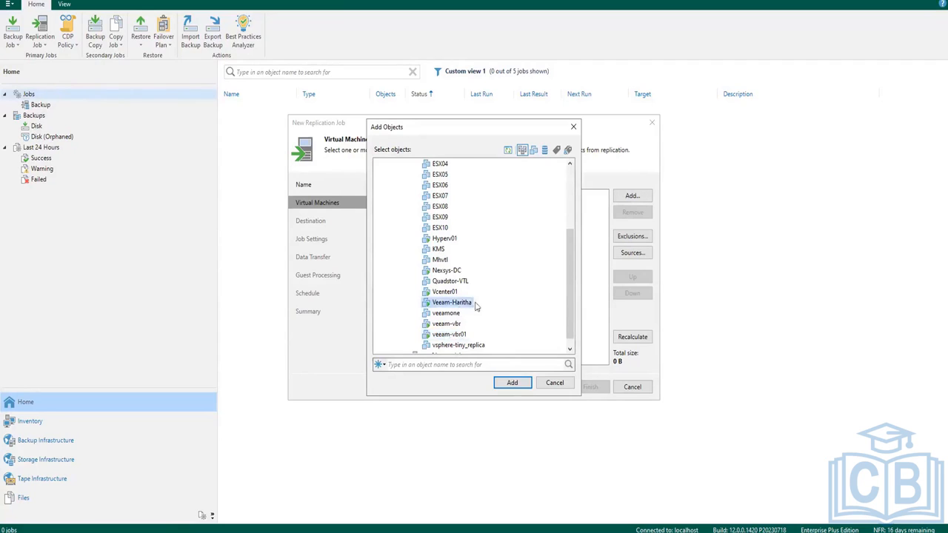
left_click(454, 336)
left_click(512, 384)
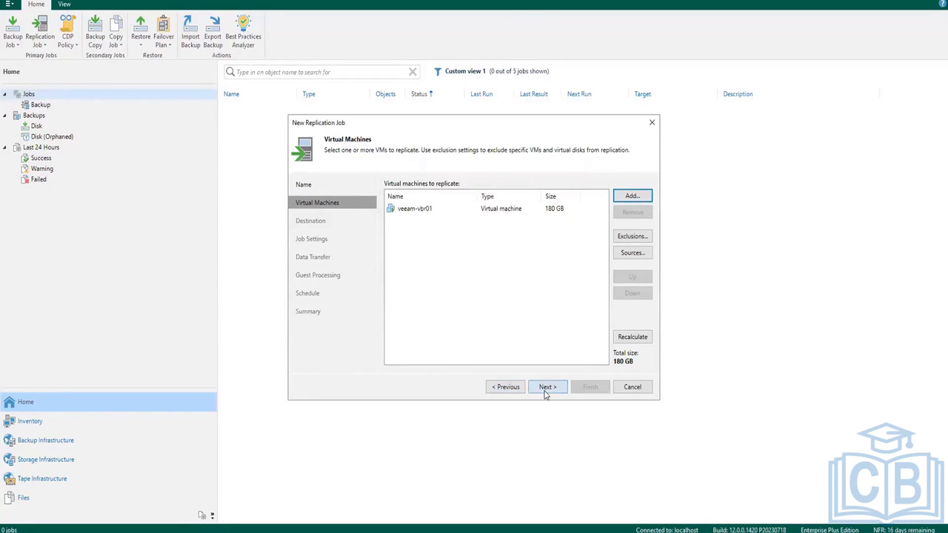
left_click(557, 213)
left_click(556, 387)
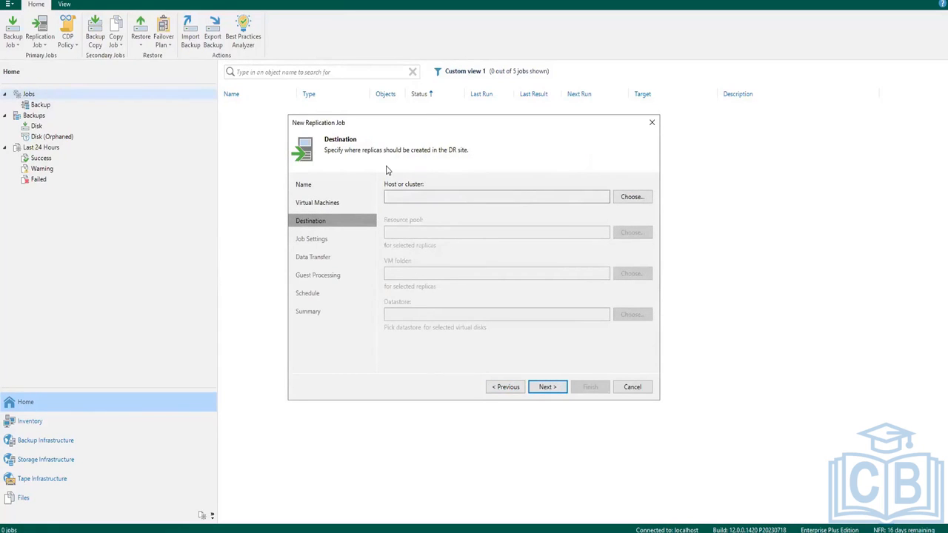
- Choose esx02.vmce.lab in the DR datacenter as the destination host for the replicas
left_click(627, 199)
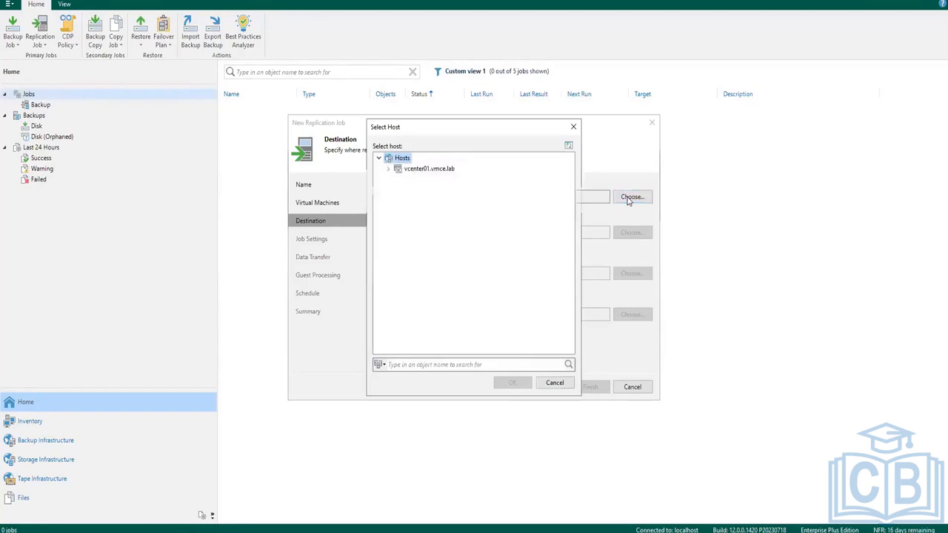
left_click(388, 169)
left_click(415, 180)
left_click(398, 180)
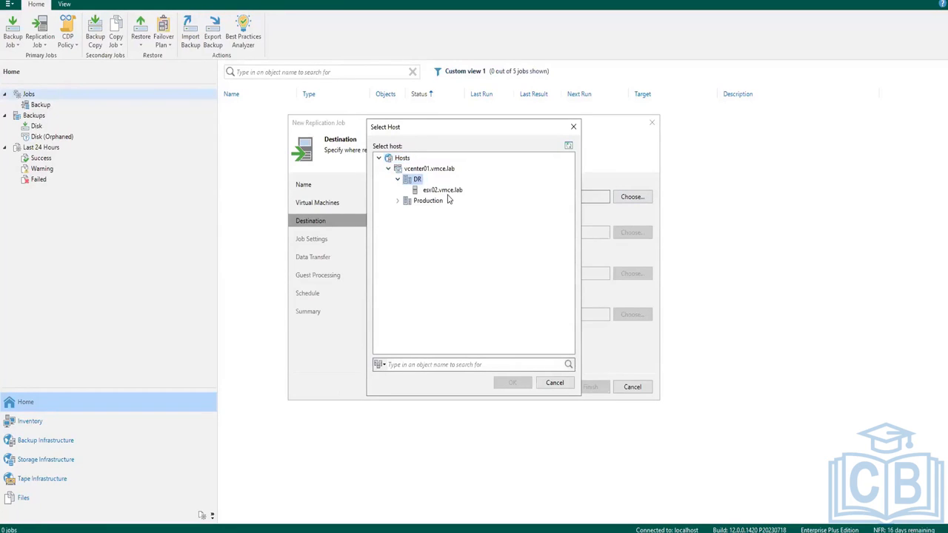
left_click(447, 194)
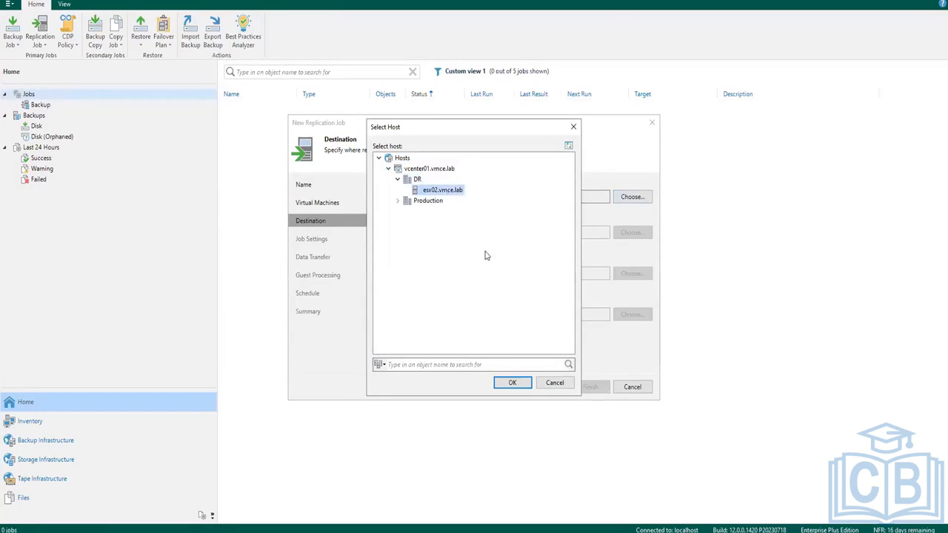
left_click(520, 390)
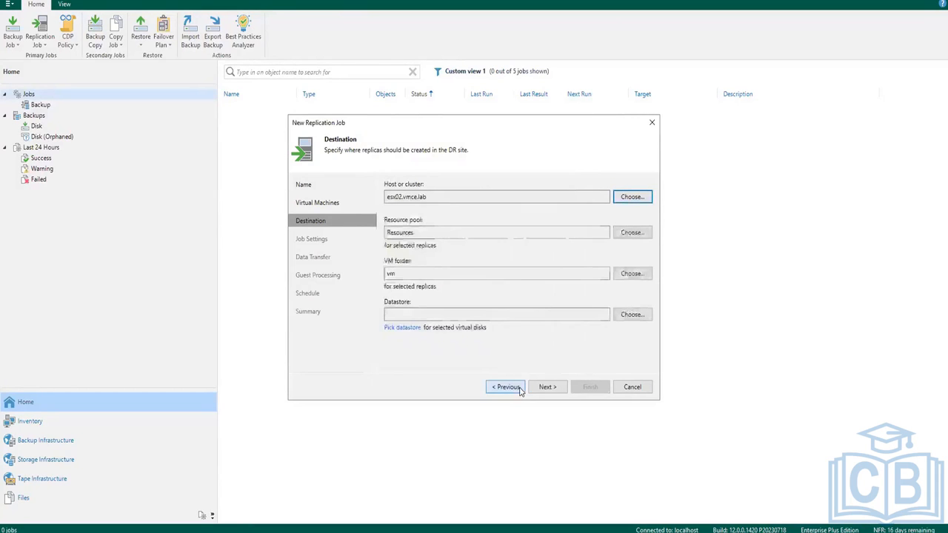
- Browse the datastore choices of esx02.vmce.lab and select its Default policy entry
left_click(632, 316)
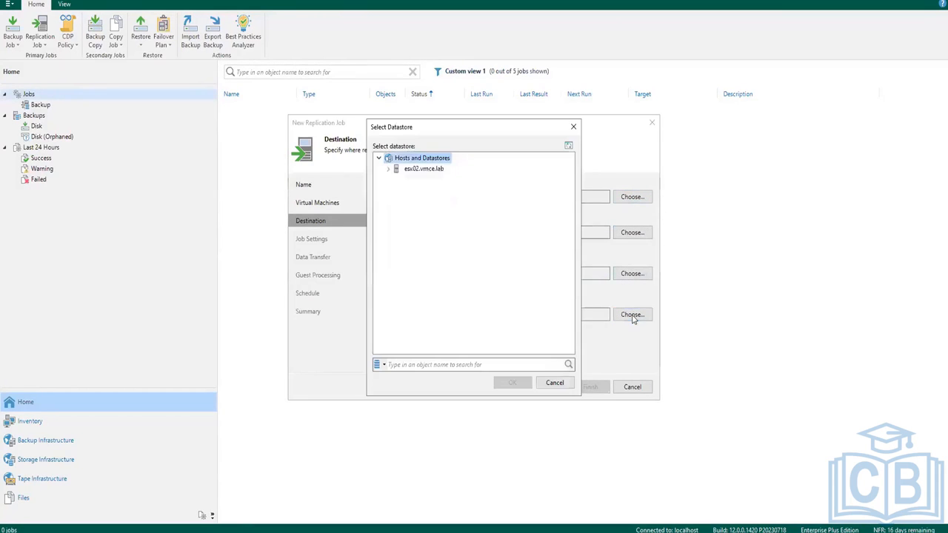
left_click(389, 169)
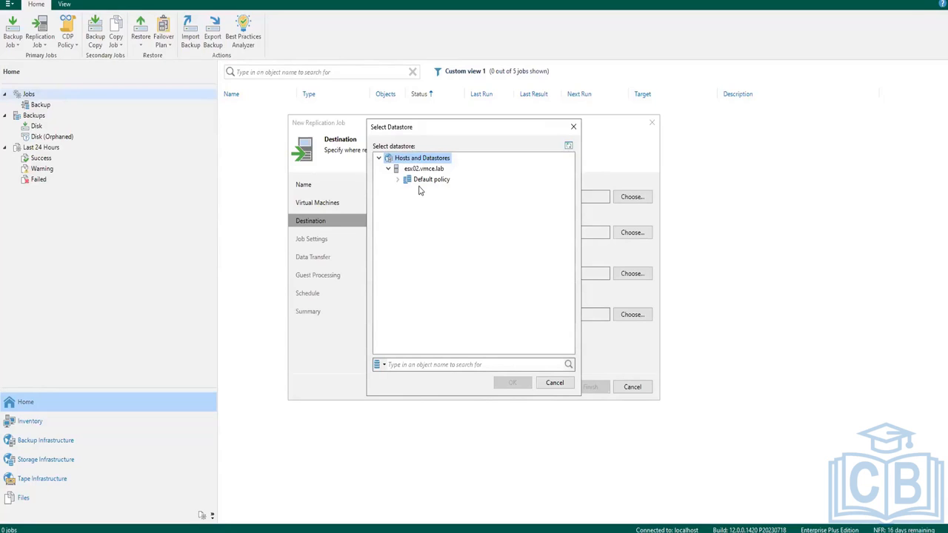
left_click(395, 186)
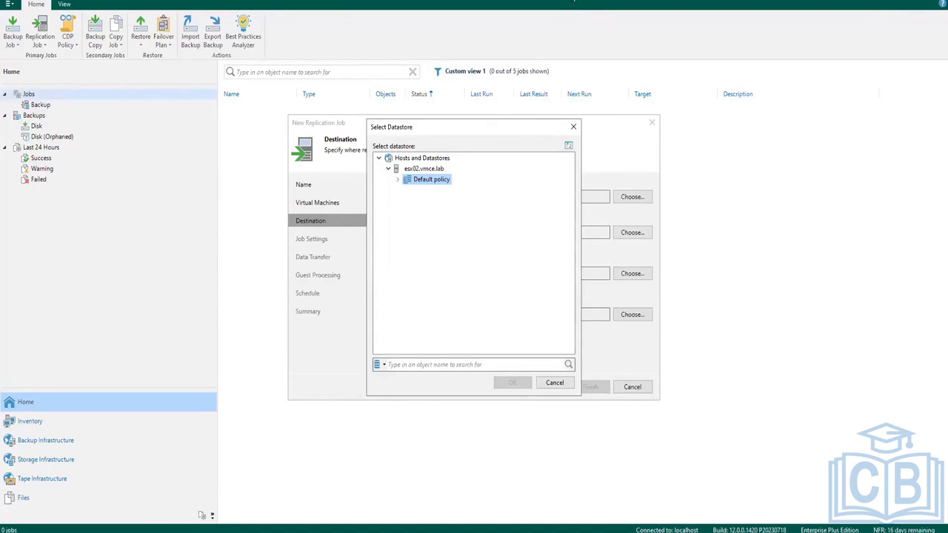
- Switch to the ESXi Host Client and view the production host's virtual machines and its datastore list
left_click(577, 3)
left_click(101, 95)
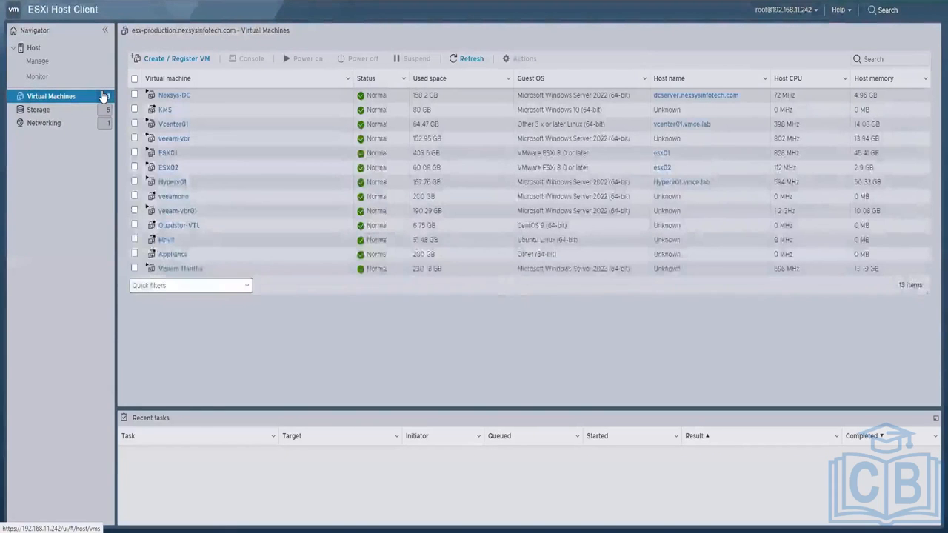
left_click(35, 125)
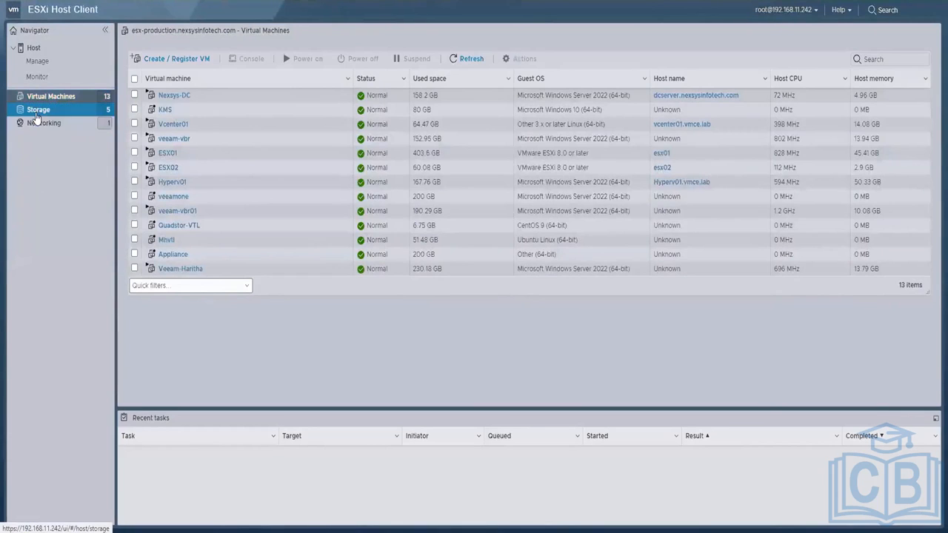
left_click(36, 112)
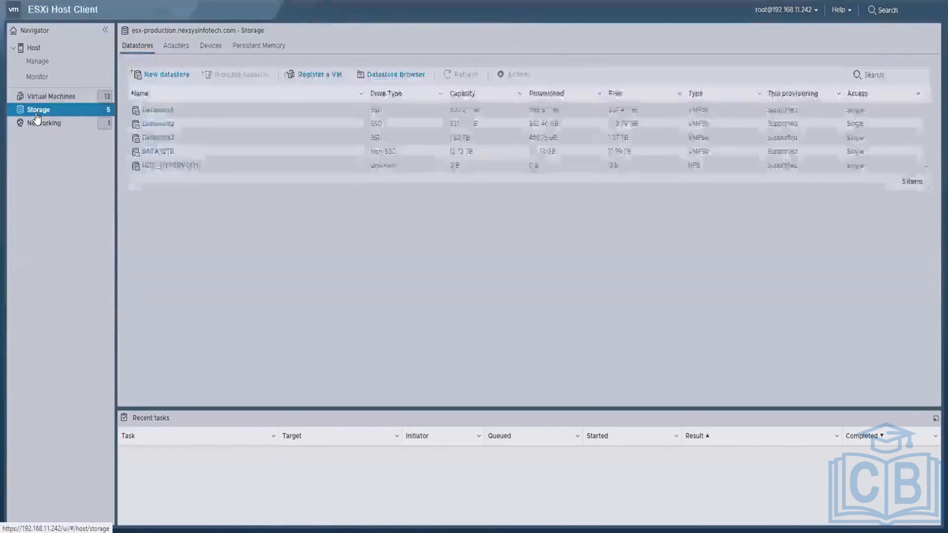
- Examine the details of Datastore1, Datastore2, Datastore3, SATA 12TB and the UDP_HYPERV01 (1) datastore on the production host
left_click(212, 124)
left_click(216, 152)
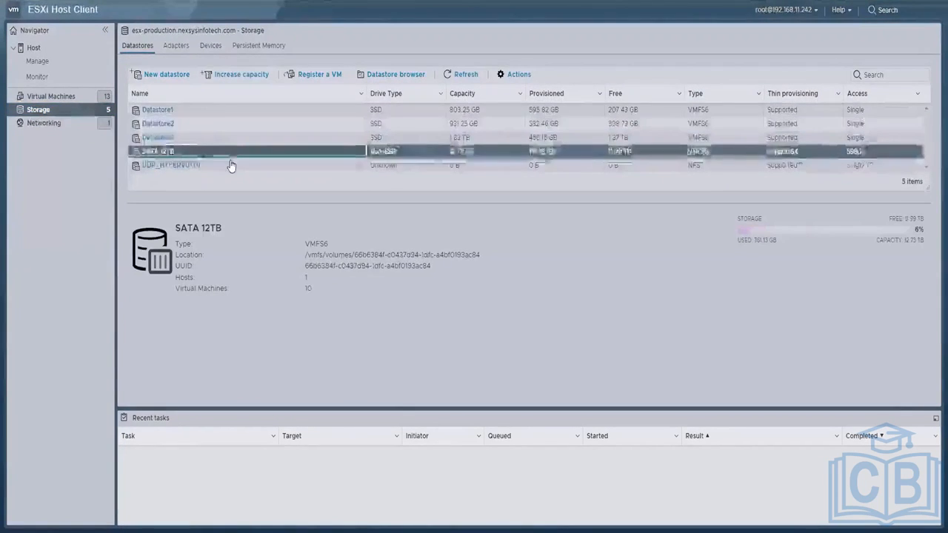
left_click(231, 165)
left_click(201, 152)
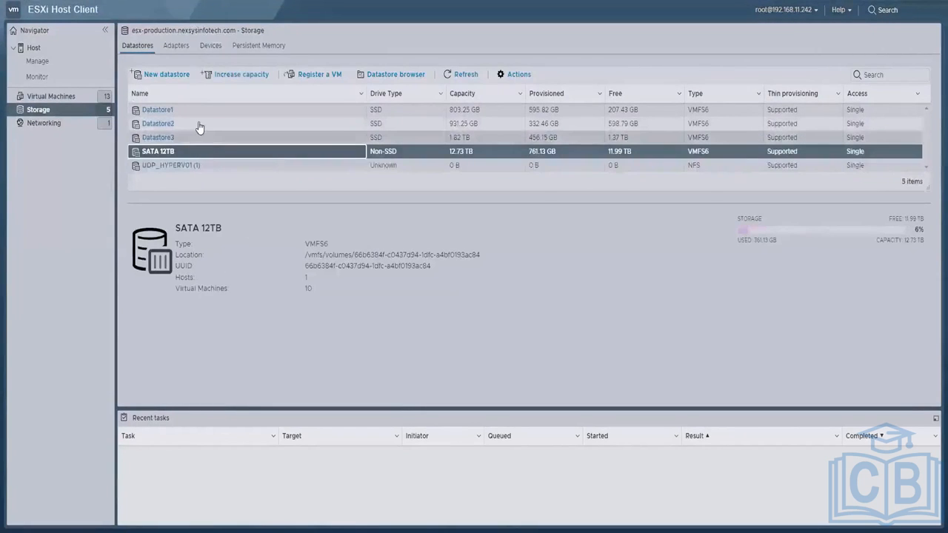
left_click(199, 123)
left_click(198, 111)
left_click(197, 125)
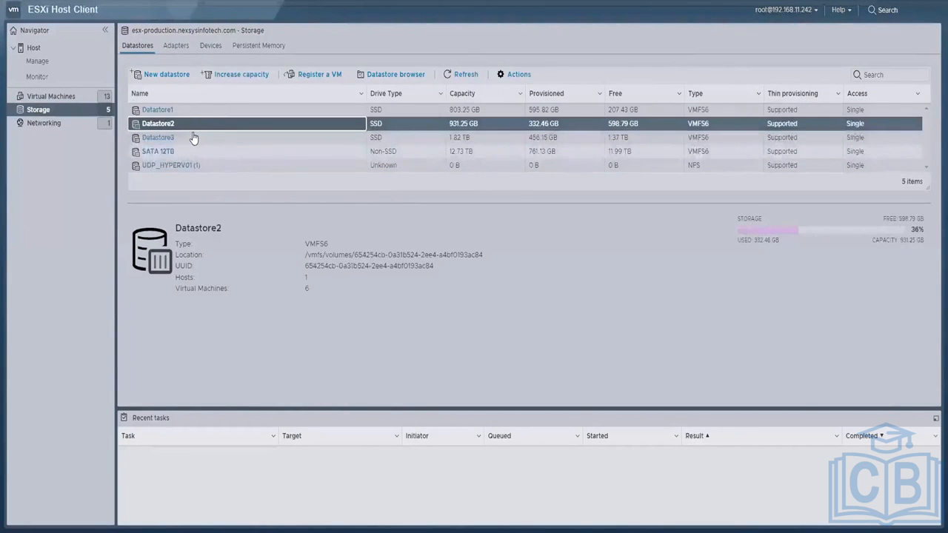
left_click(193, 138)
left_click(194, 151)
left_click(223, 166)
left_click(216, 151)
left_click(212, 138)
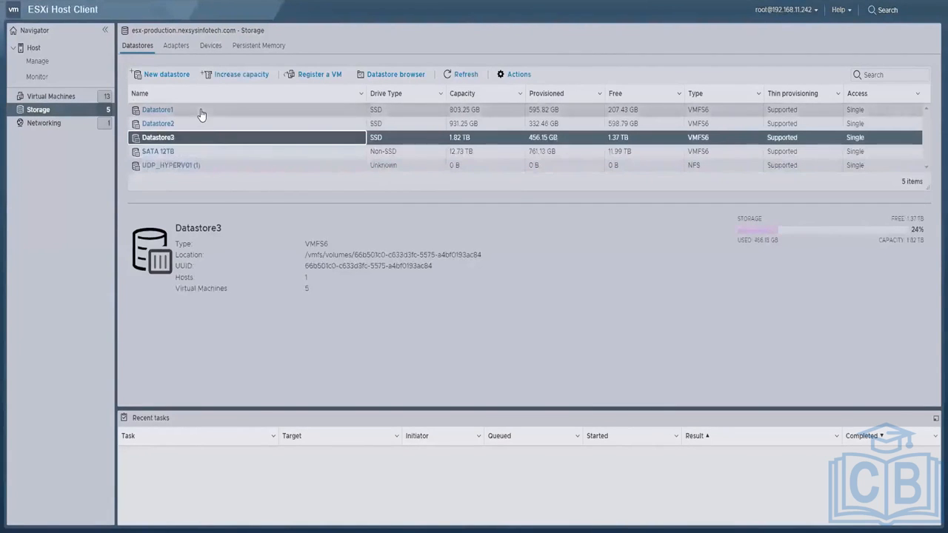
left_click(200, 112)
left_click(200, 124)
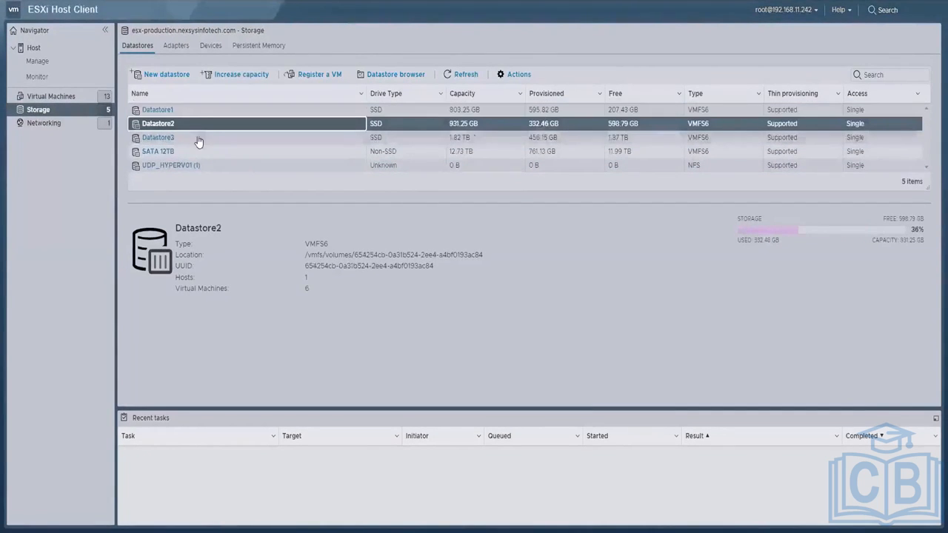
left_click(200, 139)
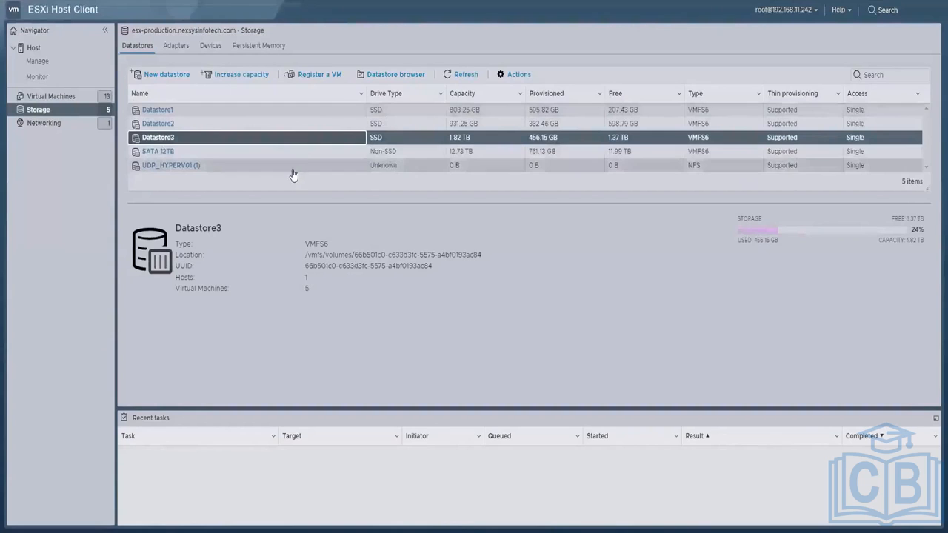
left_click(191, 154)
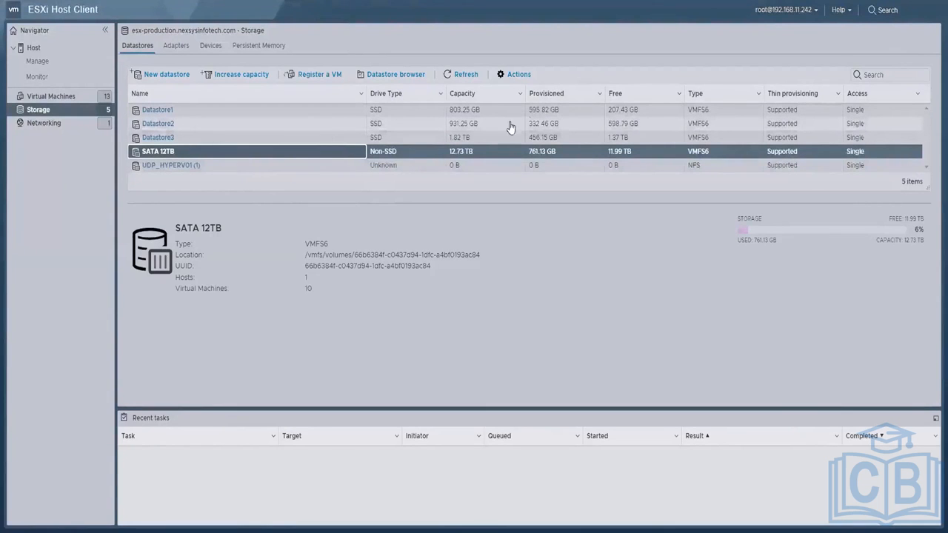
- Compare the capacities of the production host's datastores, ending on Datastore2
left_click(489, 138)
left_click(489, 110)
left_click(489, 138)
left_click(487, 166)
left_click(485, 152)
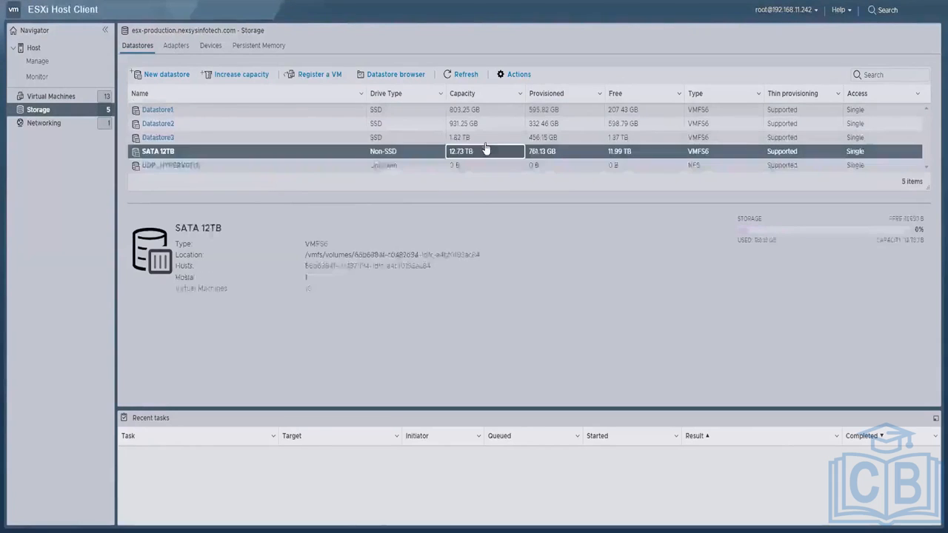
left_click(485, 138)
left_click(488, 123)
left_click(488, 109)
left_click(487, 124)
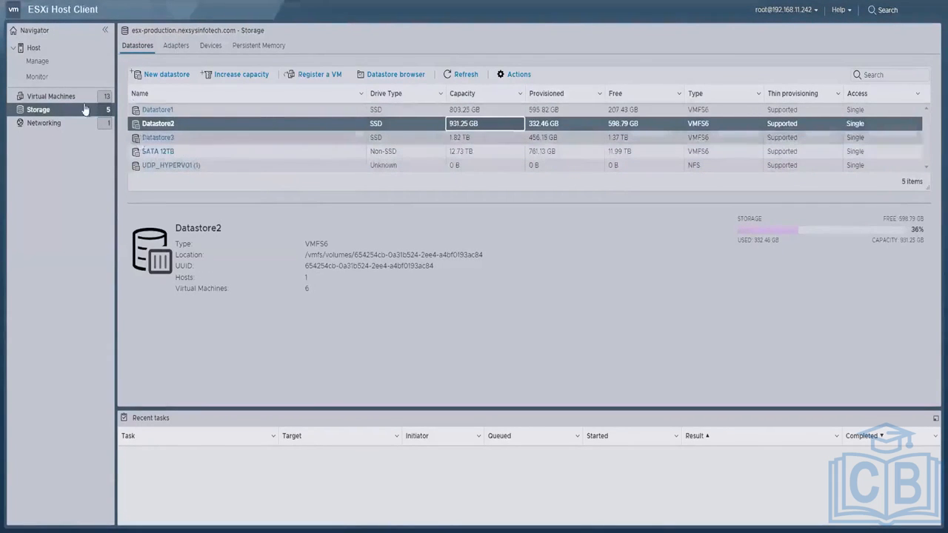
- Start a new virtual machine on the production host named Test, with guest OS Windows, Microsoft Windows Server 2022 (64-bit)
left_click(68, 100)
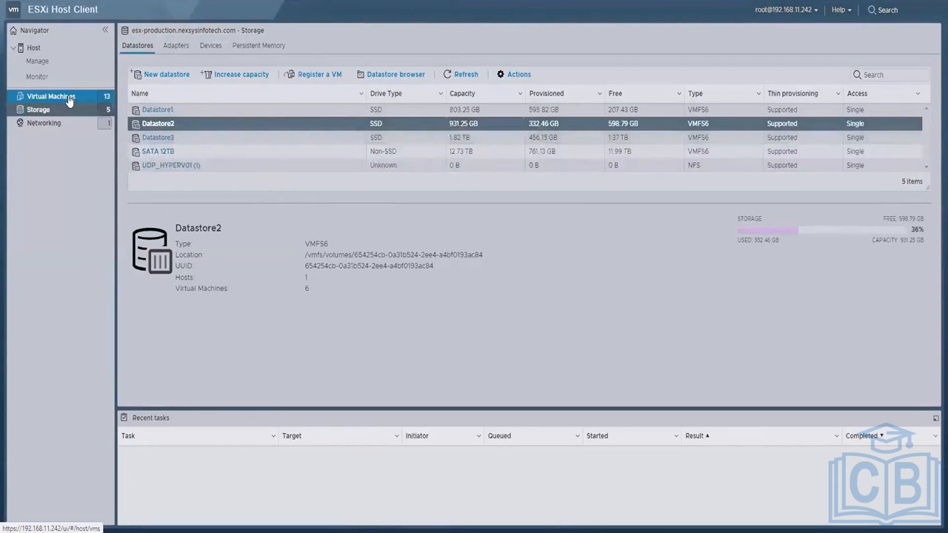
left_click(180, 59)
left_click(642, 431)
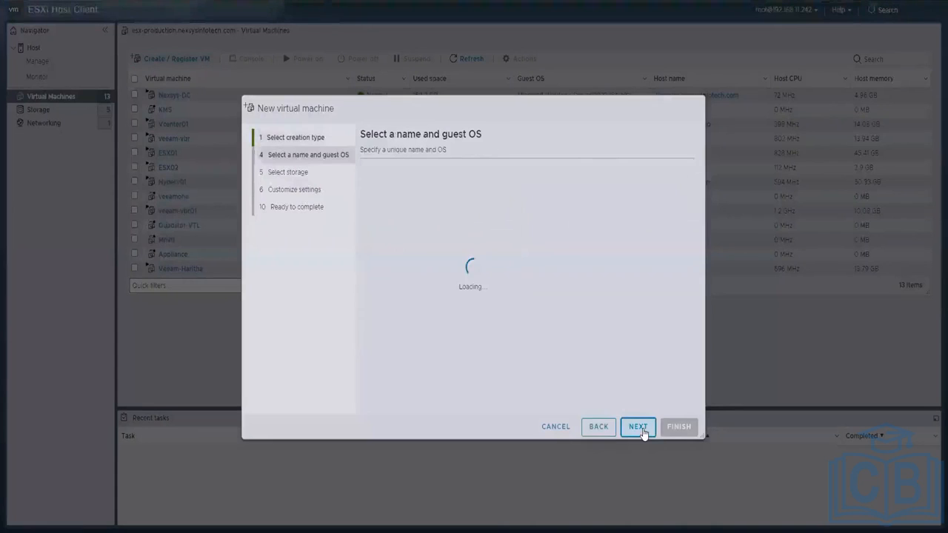
type("Test")
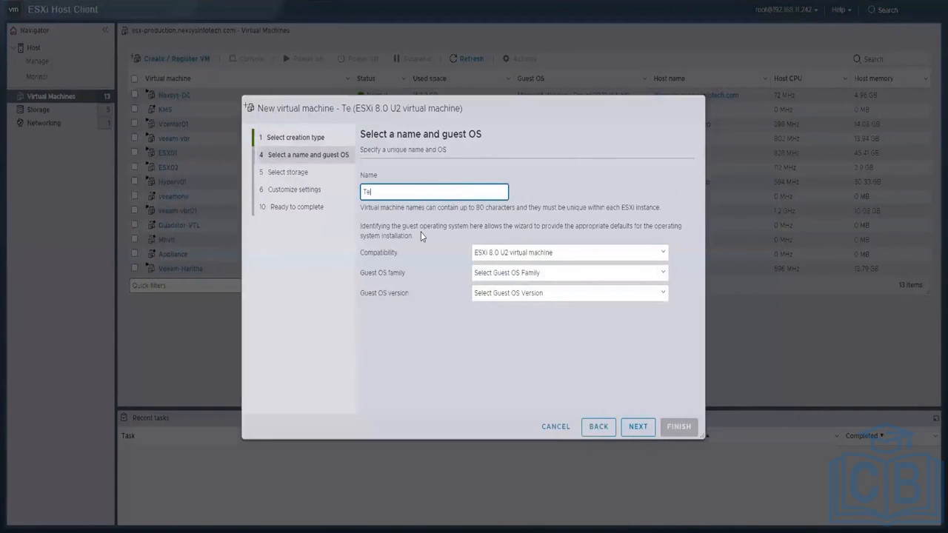
left_click(519, 273)
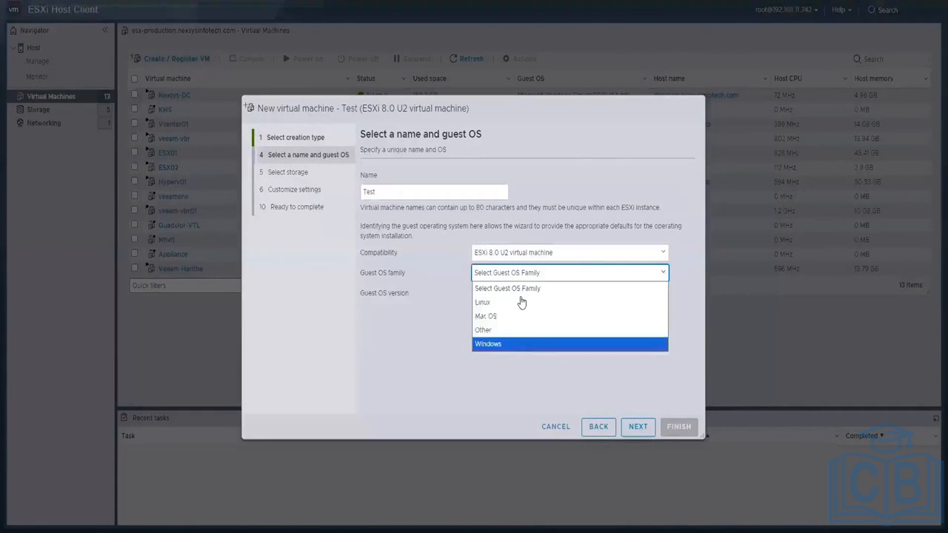
left_click(517, 344)
left_click(519, 293)
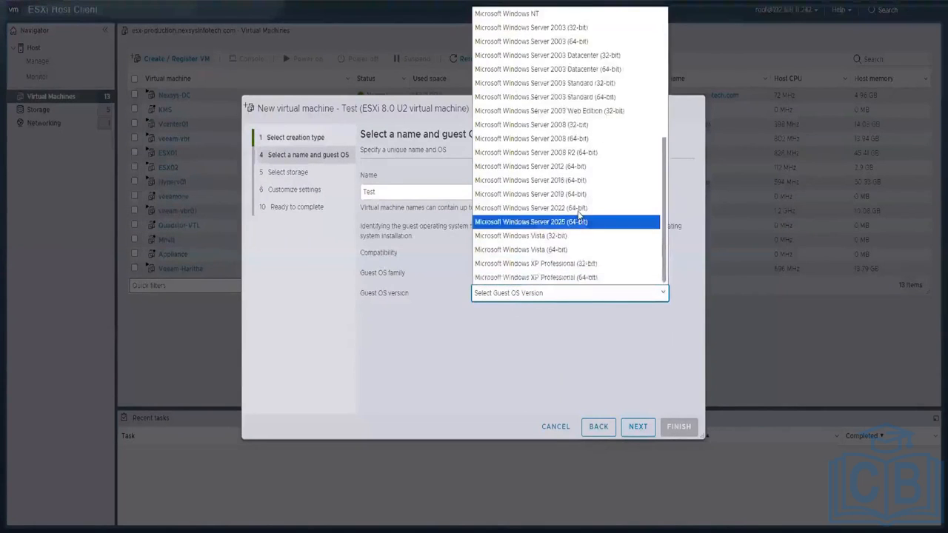
left_click(530, 208)
left_click(638, 428)
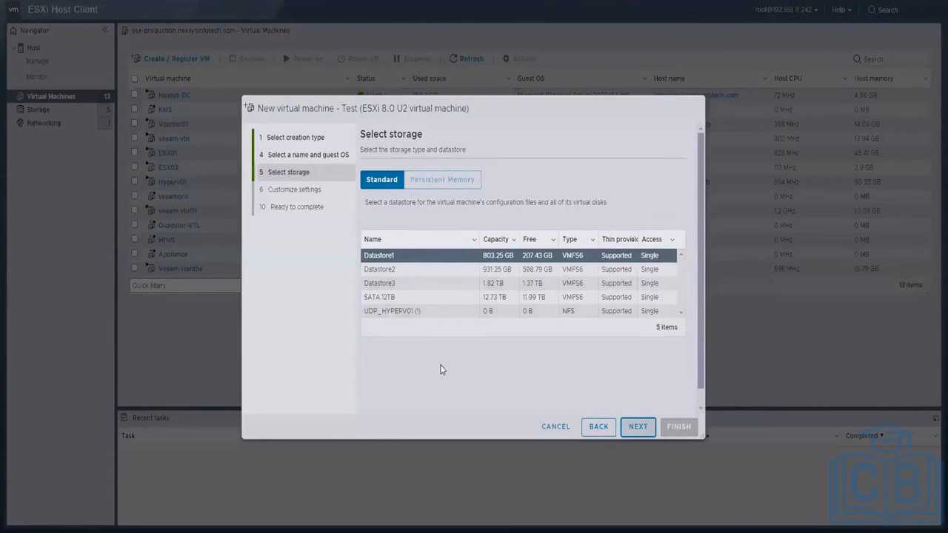
- Choose the SATA 12TB datastore for the Test virtual machine, review its hardware settings, and cancel the creation
left_click(426, 303)
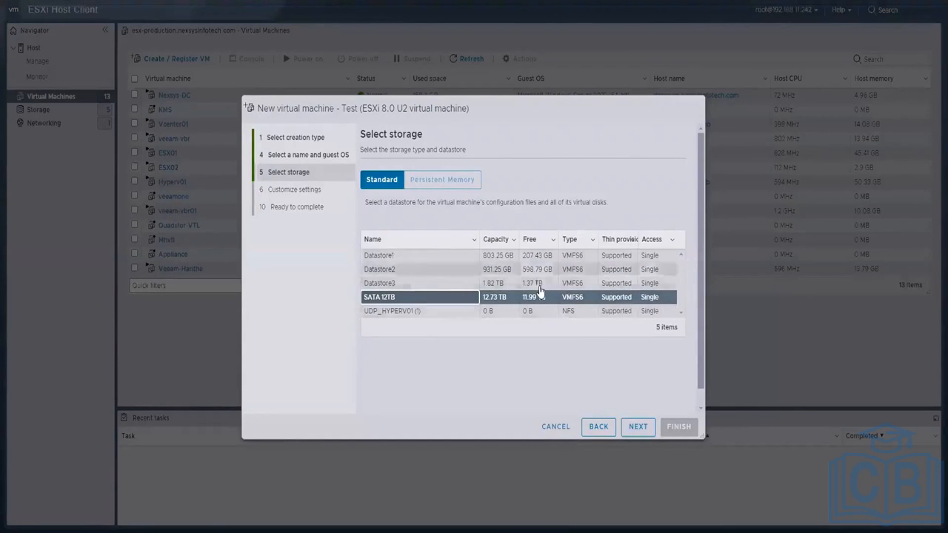
left_click(638, 426)
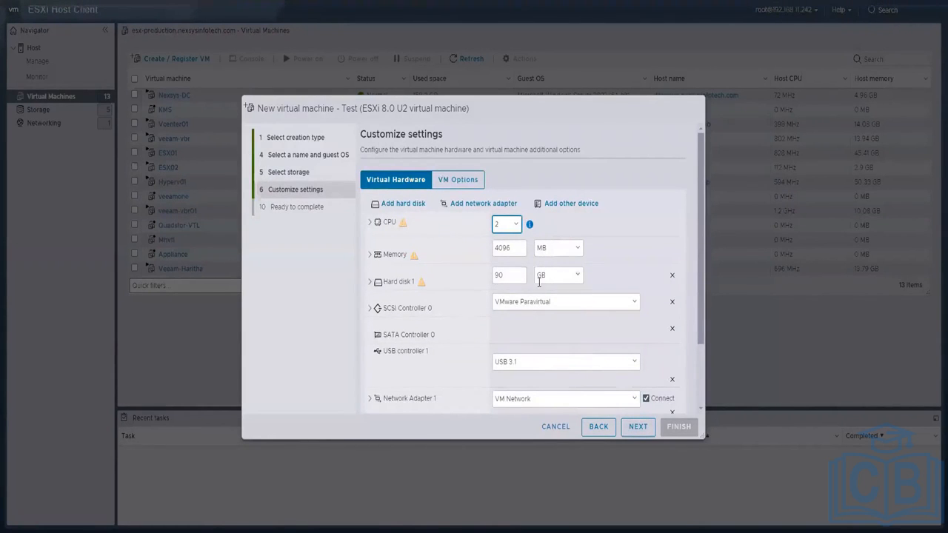
scroll(704, 326, "down", 1)
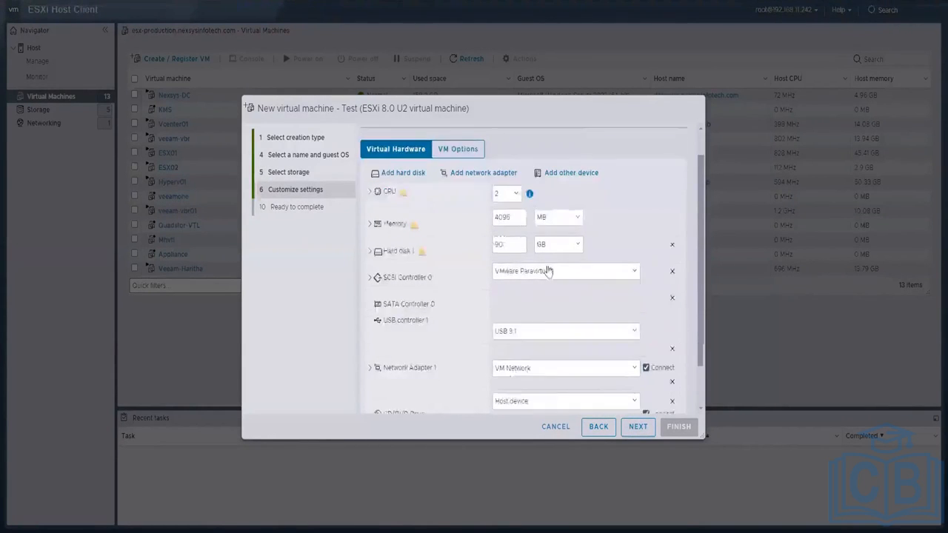
left_click(514, 250)
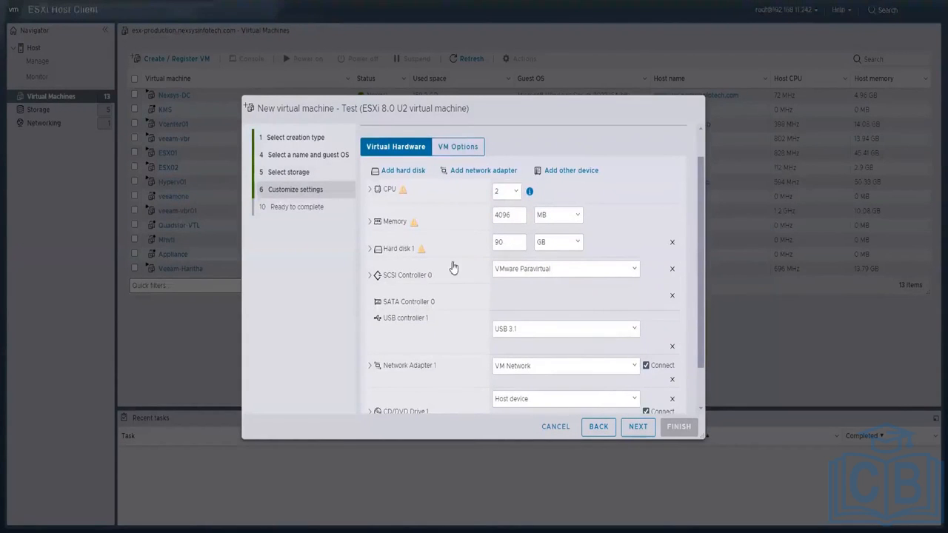
scroll(472, 331, "down", 2)
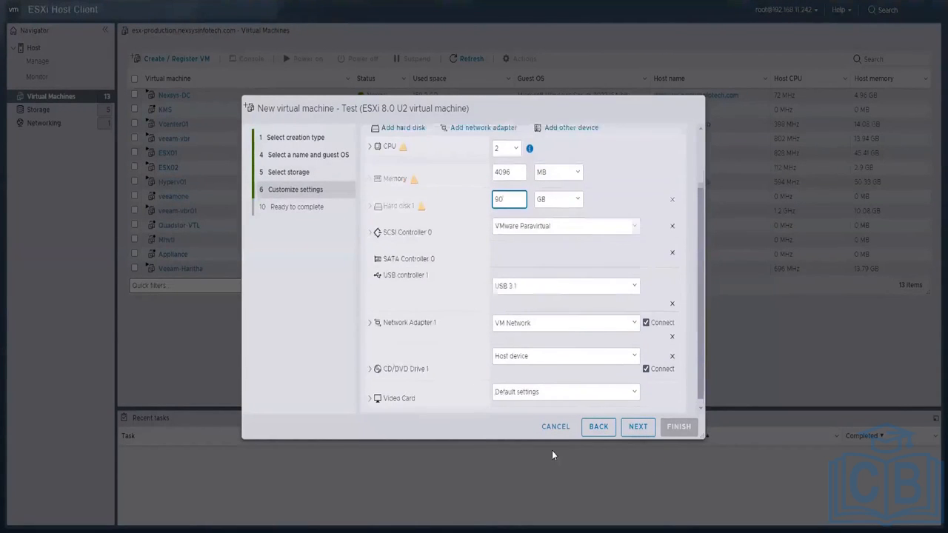
left_click(556, 426)
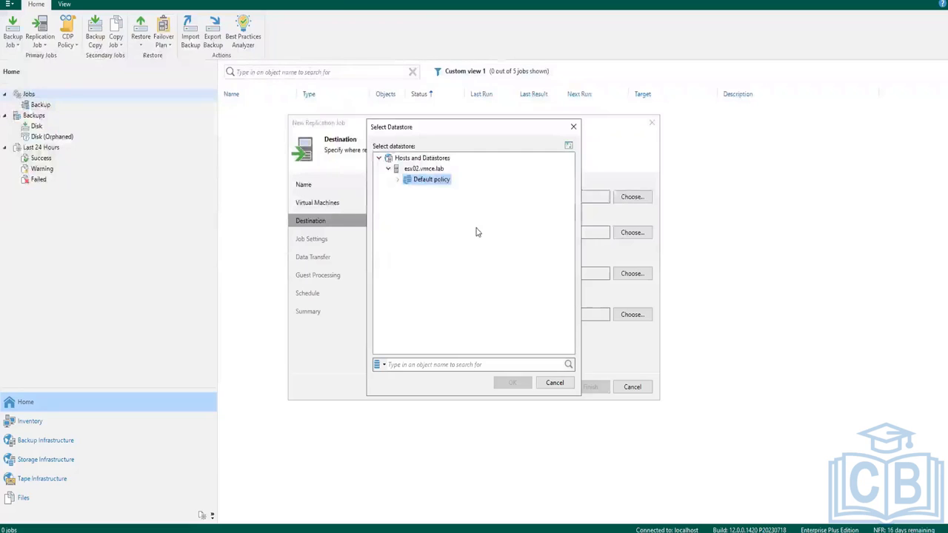
- Switch to Veeam Backup & Replication and check the datastore choices of esx02.vmce.lab under Default policy
left_click(433, 160)
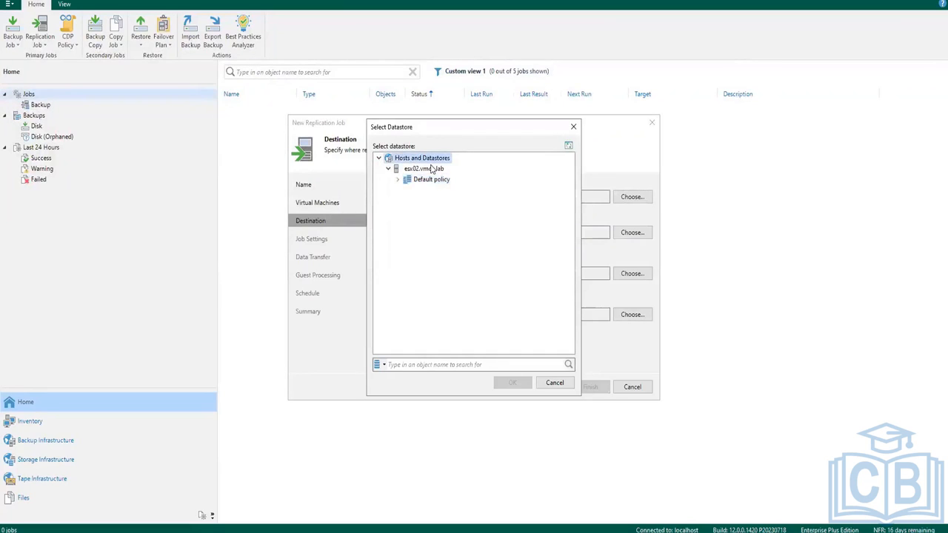
left_click(430, 169)
left_click(404, 180)
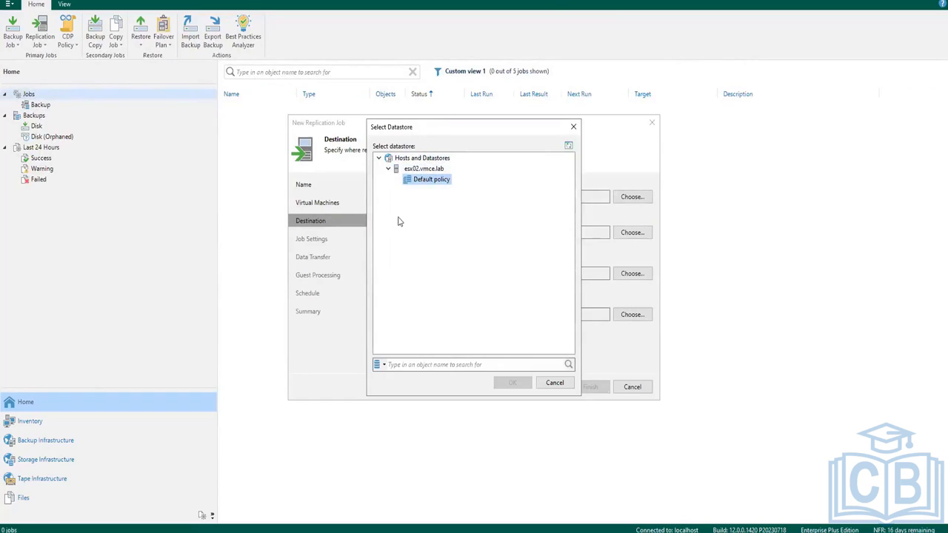
left_click(417, 169)
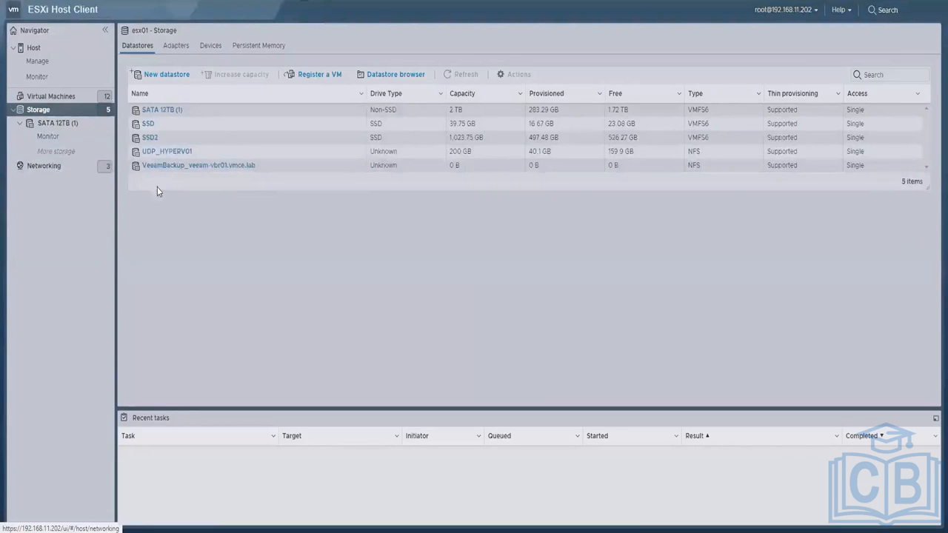
- Switch to the esx01 ESXi Host Client and examine the details of its datastores, ending on UDP_HYPERV01
left_click(213, 111)
left_click(222, 151)
left_click(286, 165)
left_click(215, 138)
left_click(204, 123)
left_click(210, 138)
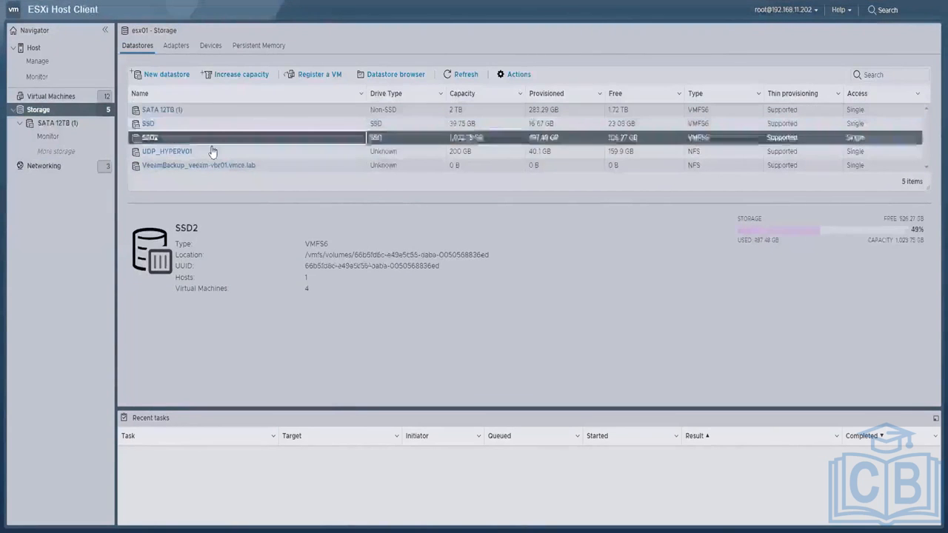
left_click(211, 151)
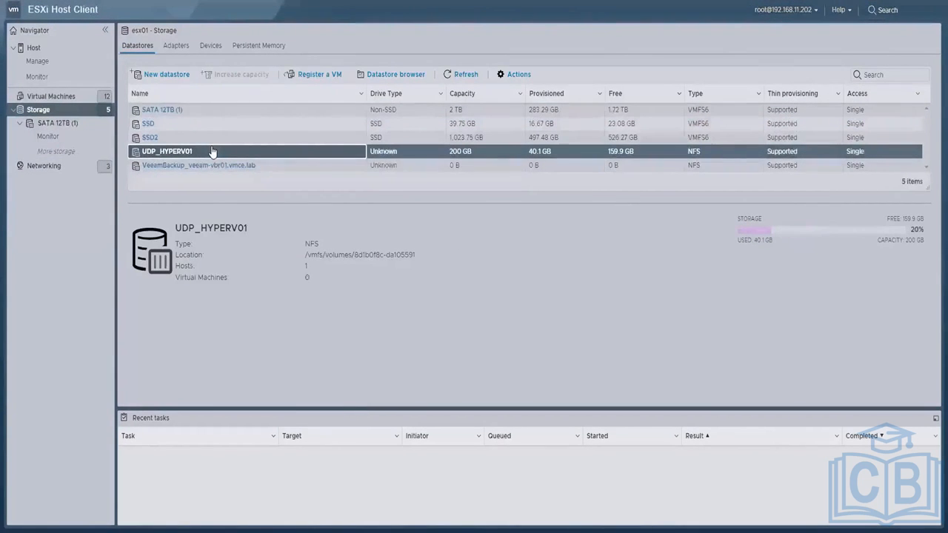
- Switch to the esx02 ESXi Host Client, dismiss the welcome notice and view the host's datastore list
left_click(145, 35)
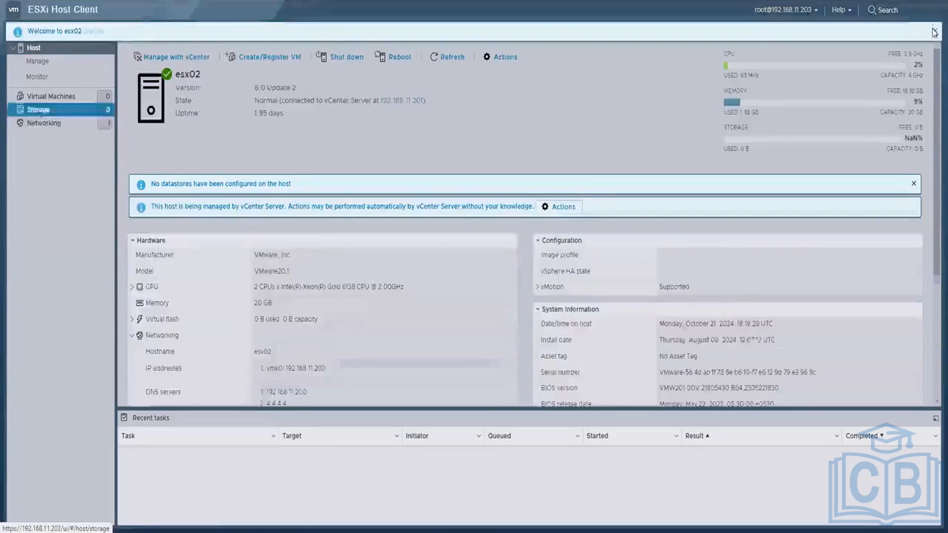
left_click(935, 31)
left_click(61, 112)
left_click(63, 122)
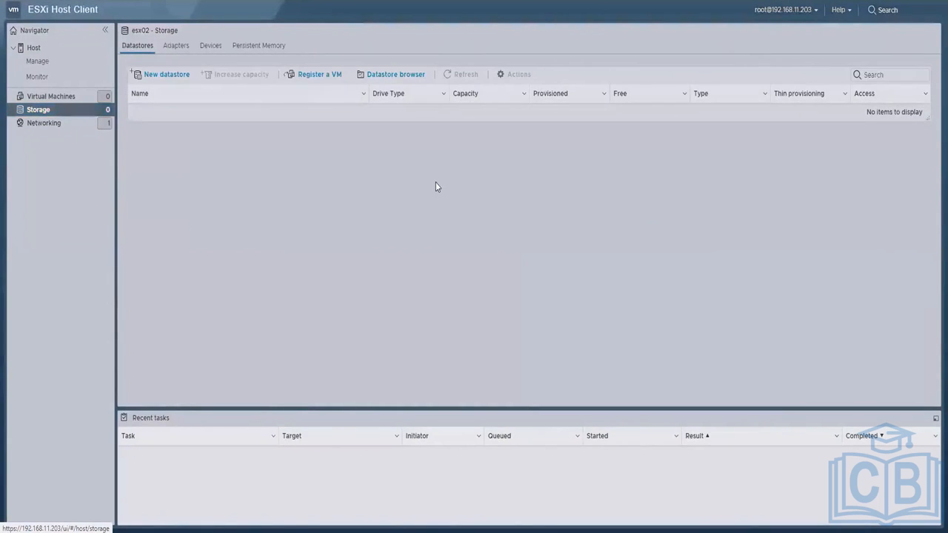
- Create a VMFS 6 datastore named Datastore 1 on esx02 using the full 500 GB local VMware disk, and view its details
left_click(166, 77)
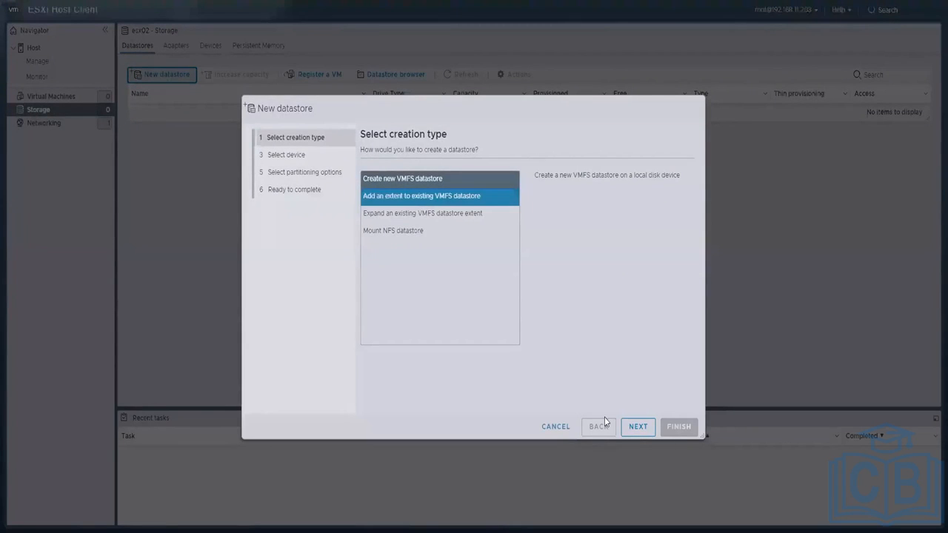
left_click(637, 430)
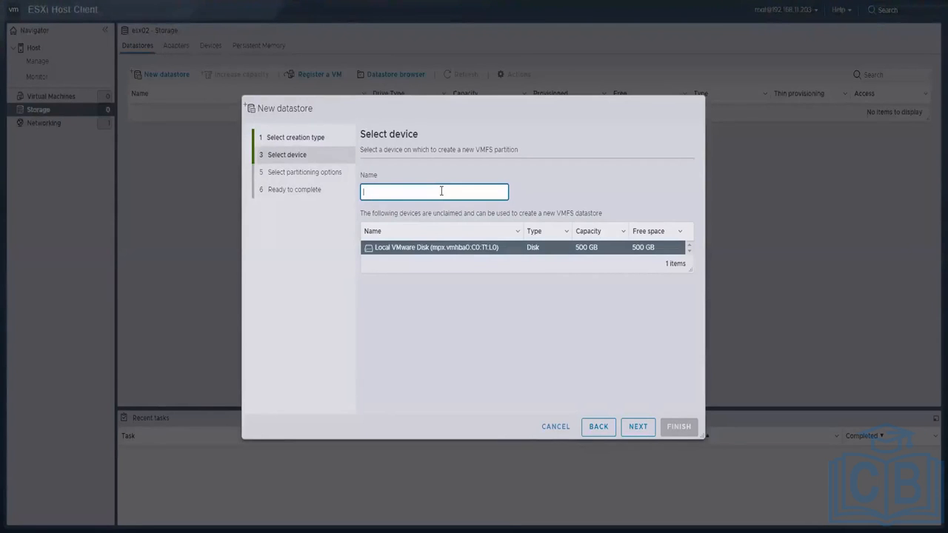
type("Datastore")
left_click(638, 427)
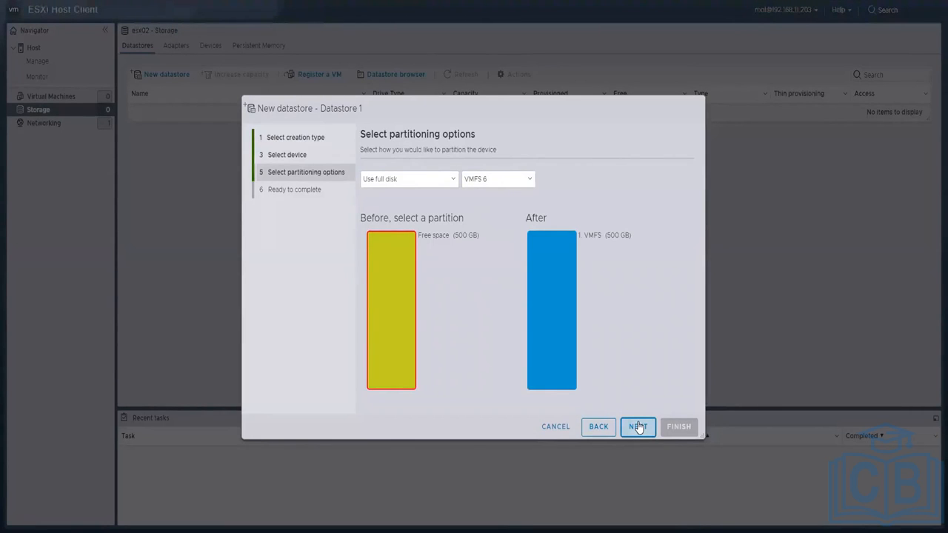
left_click(638, 427)
left_click(679, 427)
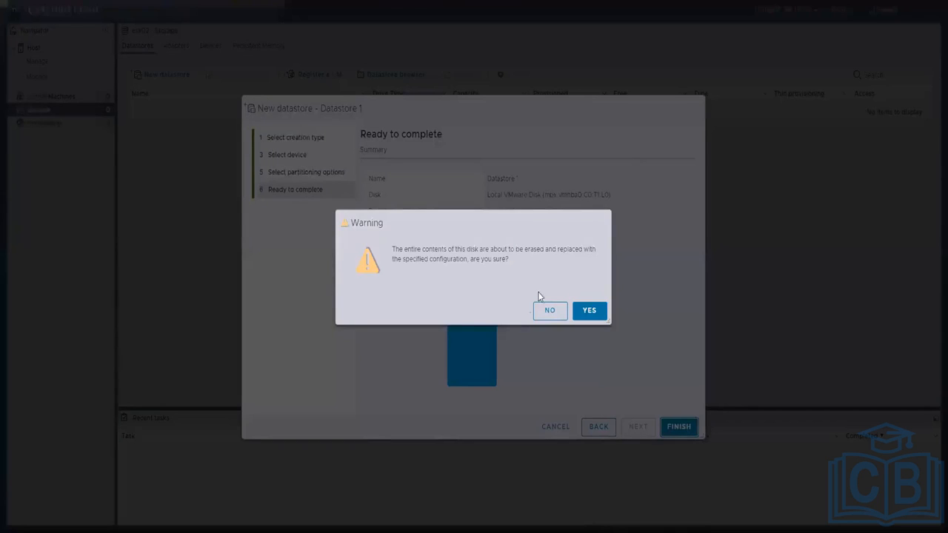
left_click(597, 312)
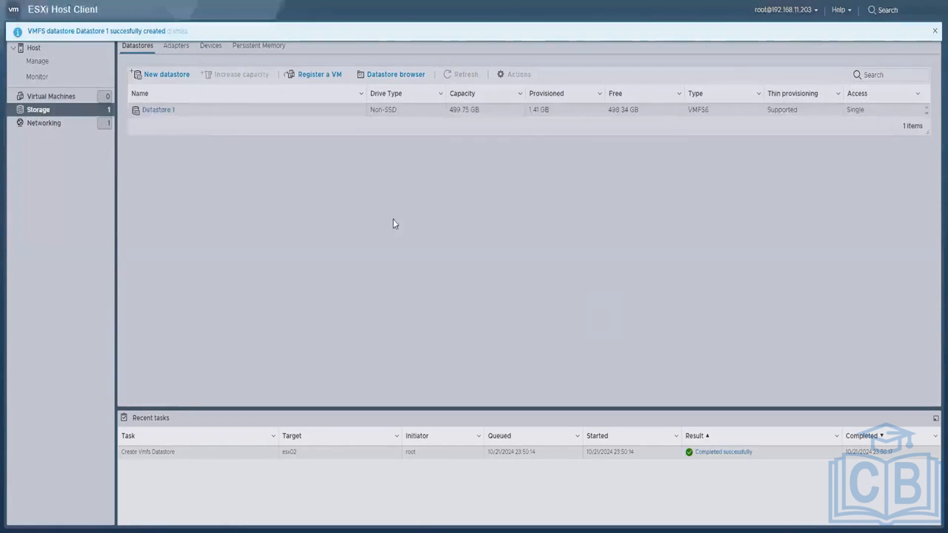
left_click(213, 111)
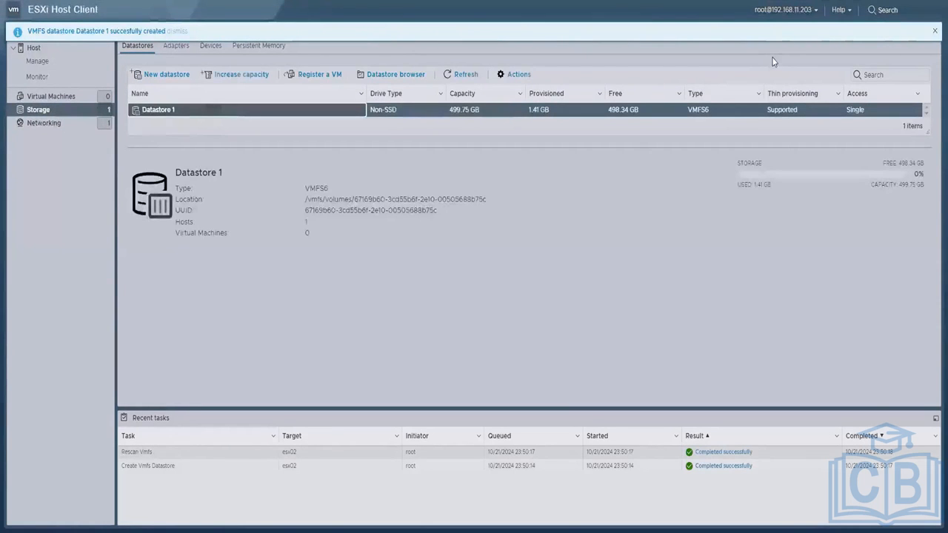
left_click(935, 33)
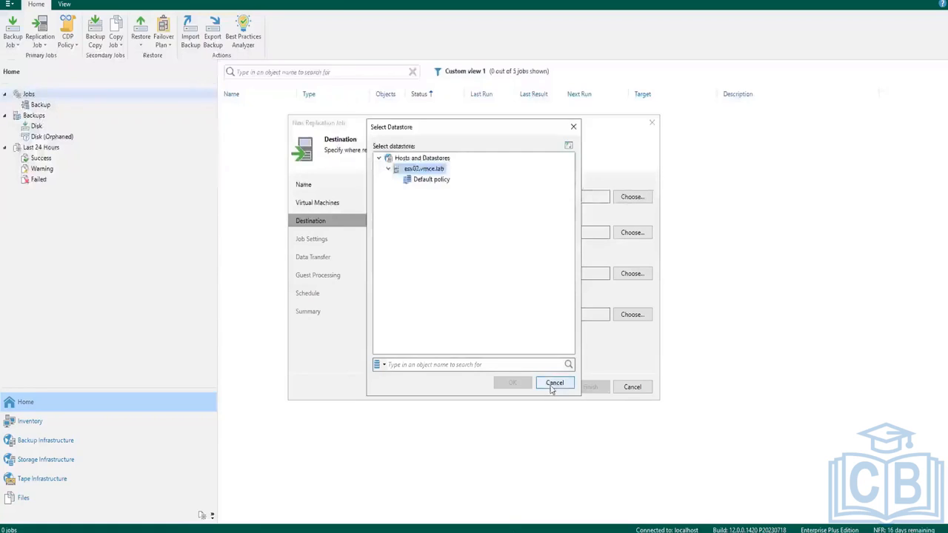
- Switch to Veeam Backup & Replication, cancel the open datastore selection and choose esx02.vmce.lab under DR again as the destination host
left_click(553, 382)
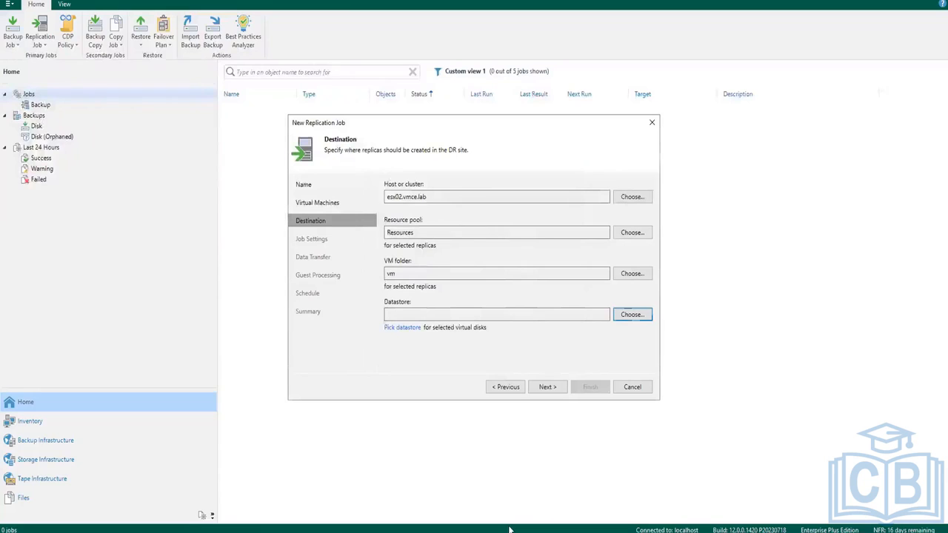
left_click(637, 197)
left_click(388, 169)
left_click(398, 180)
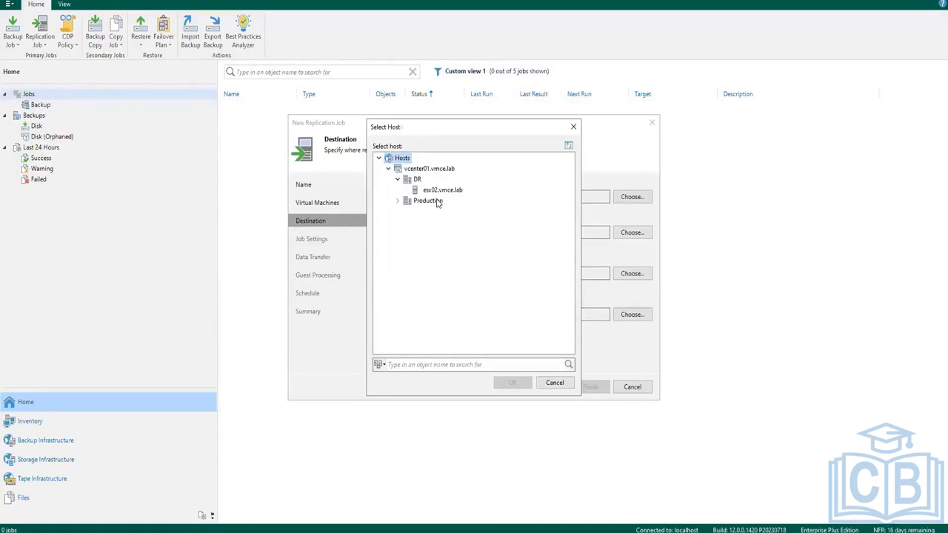
left_click(442, 190)
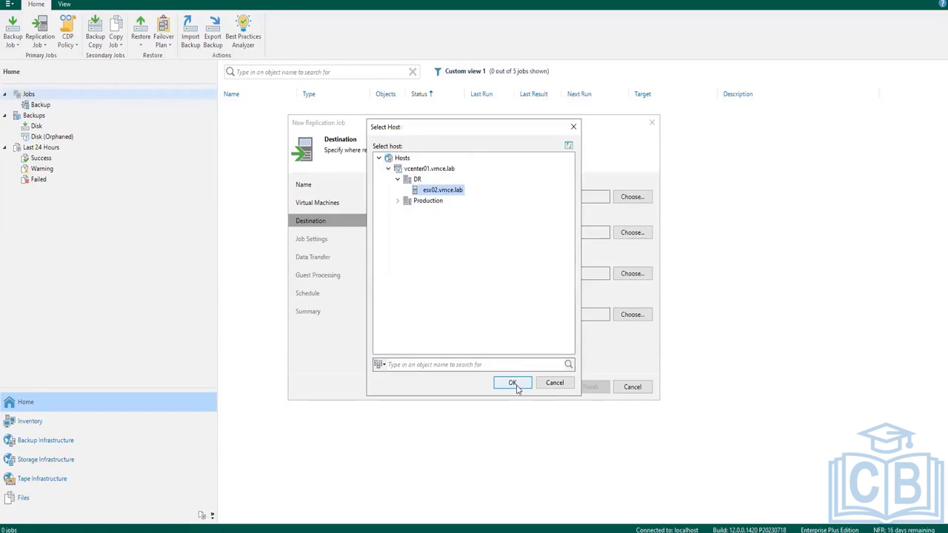
left_click(513, 383)
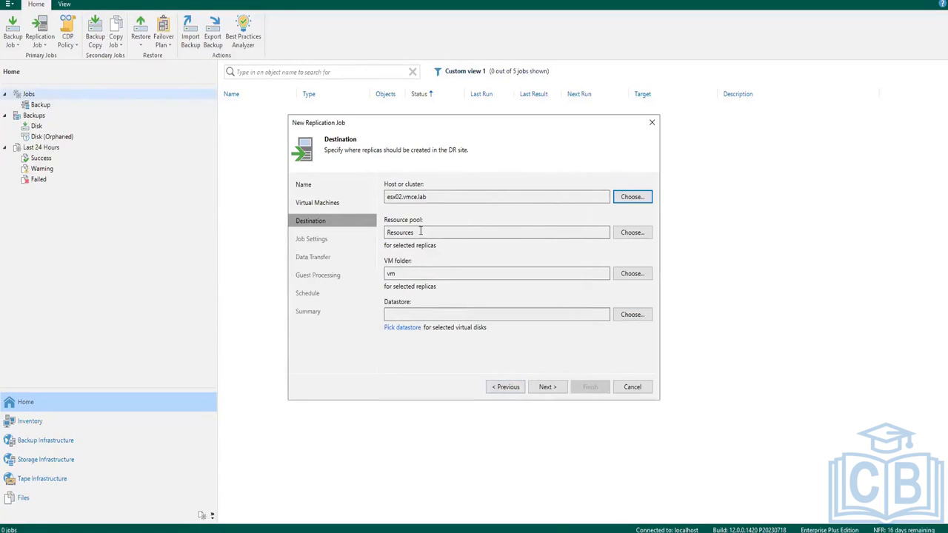
- Browse the destination datastores of esx02.vmce.lab down to Default policy and close the selection without choosing one
left_click(632, 315)
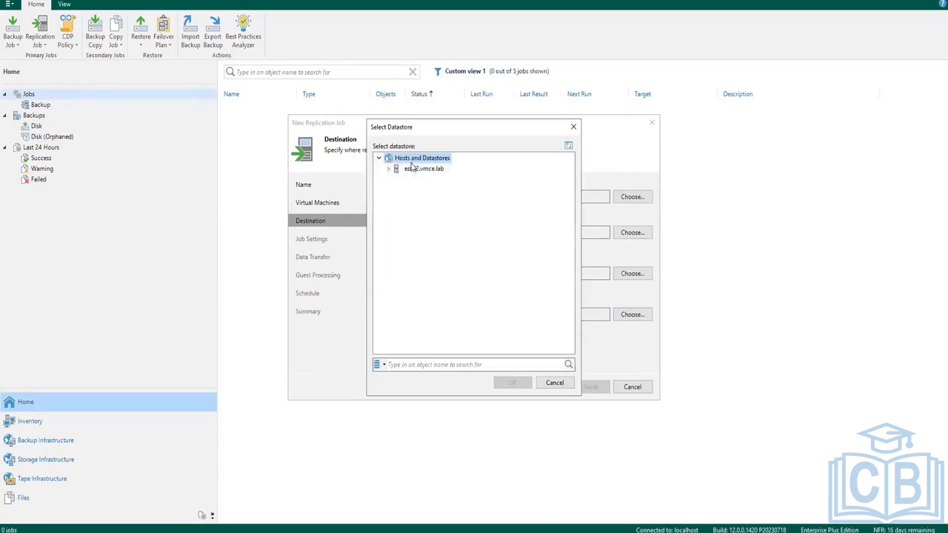
left_click(388, 169)
left_click(388, 181)
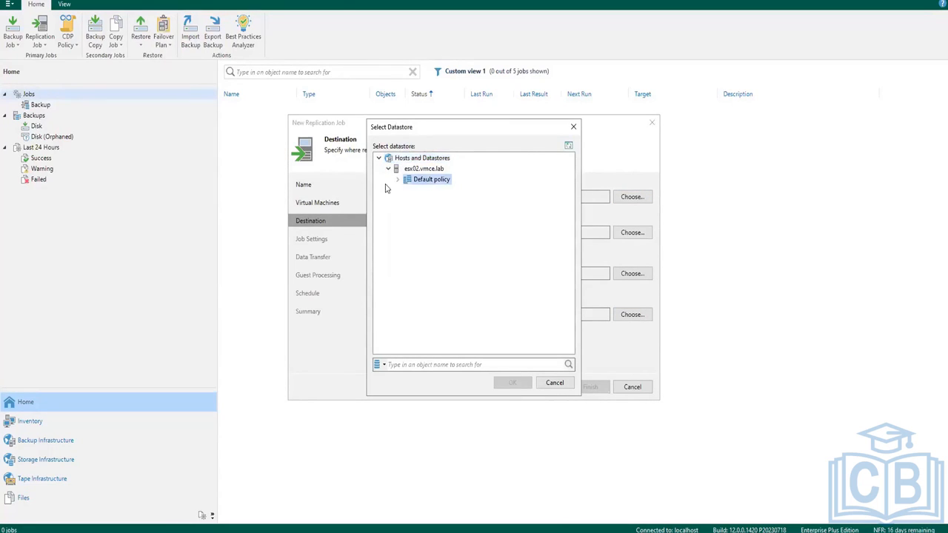
left_click(555, 384)
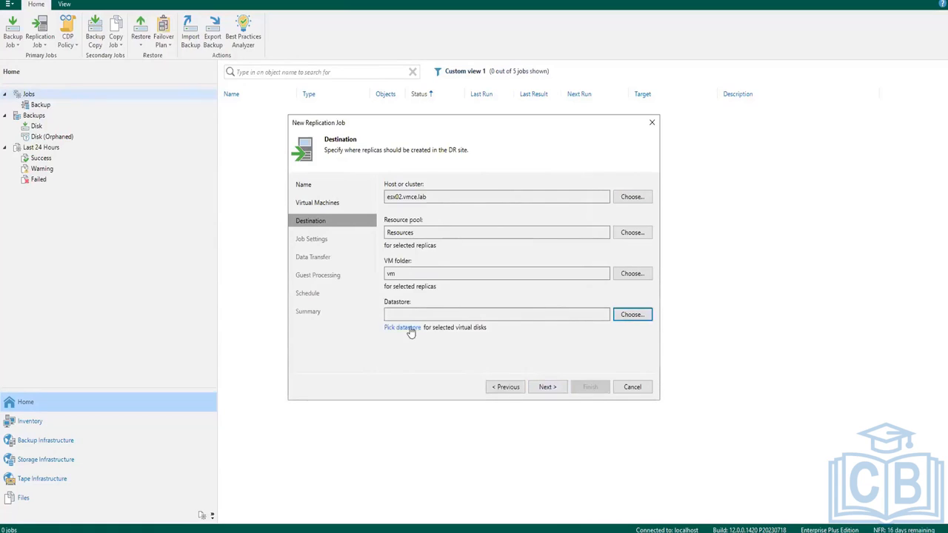
left_click(407, 329)
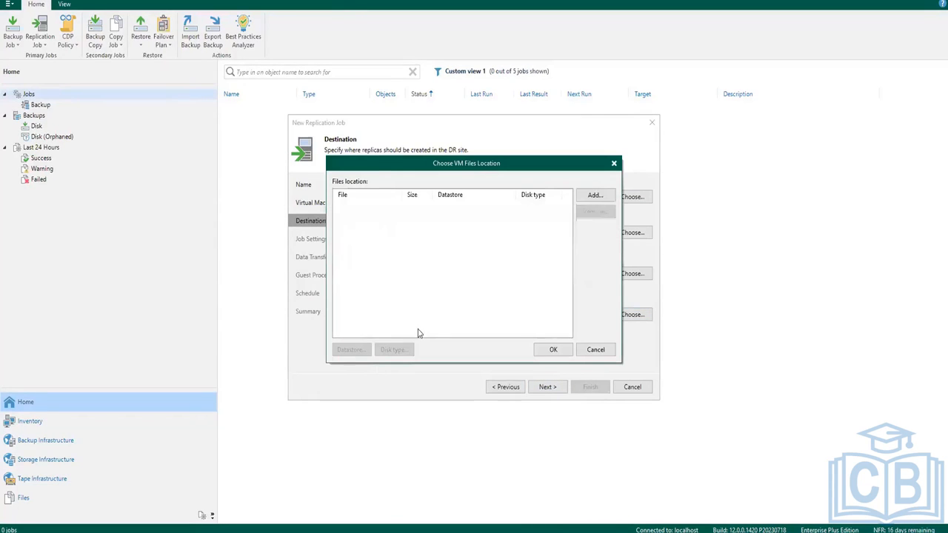
left_click(595, 197)
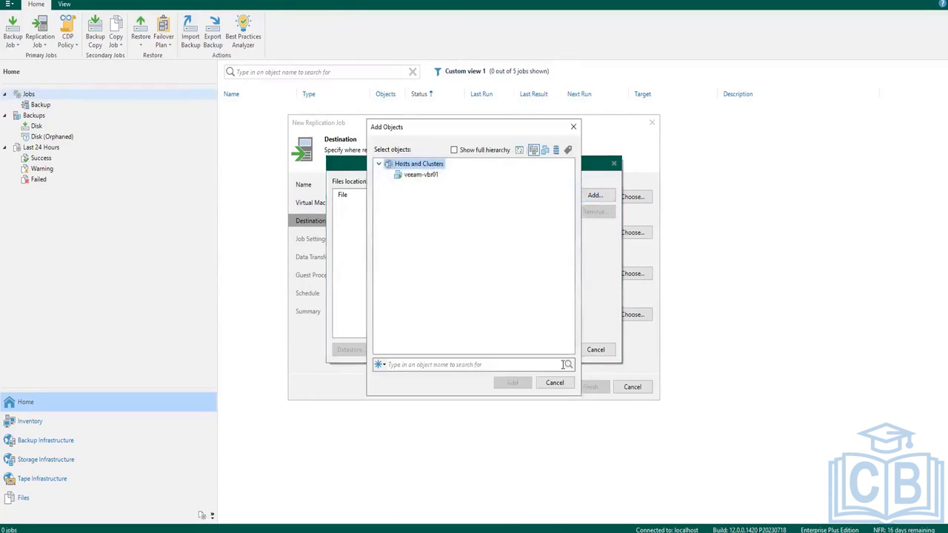
left_click(562, 388)
left_click(596, 350)
- Discard the open replication job without applying changes and start a new VMware vSphere replication job under the default name
left_click(632, 387)
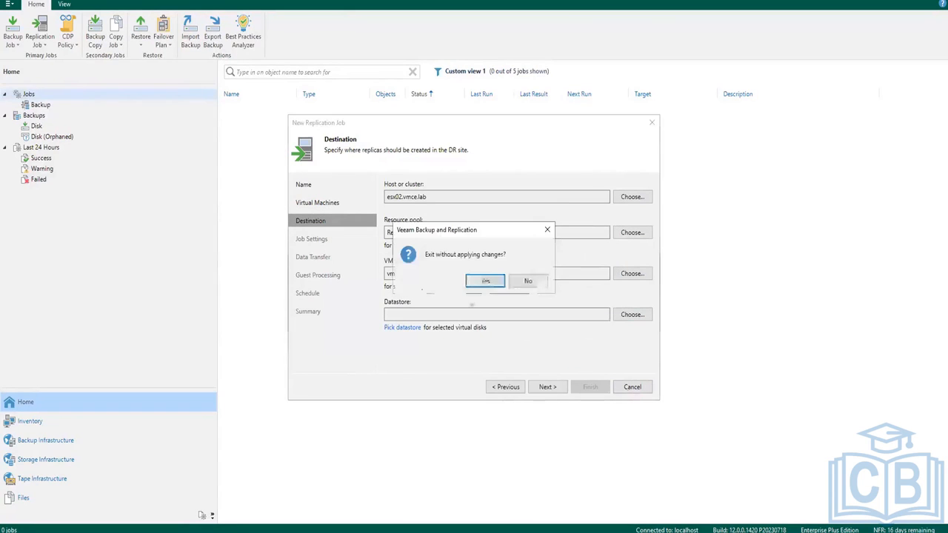
left_click(485, 282)
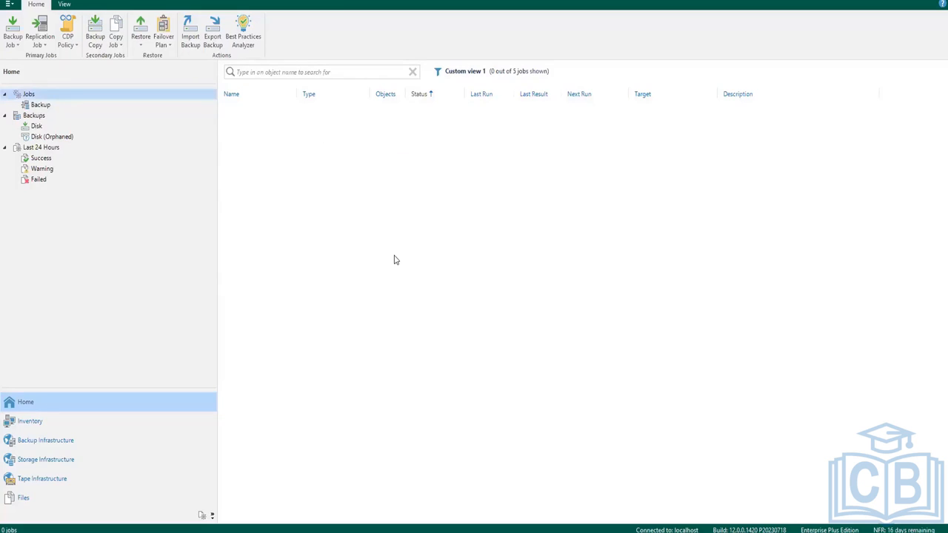
left_click(44, 46)
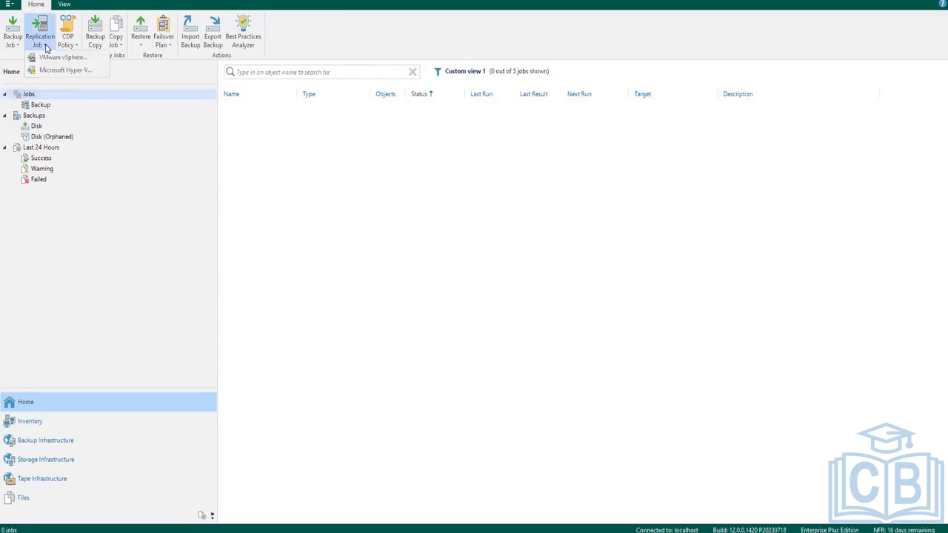
left_click(59, 59)
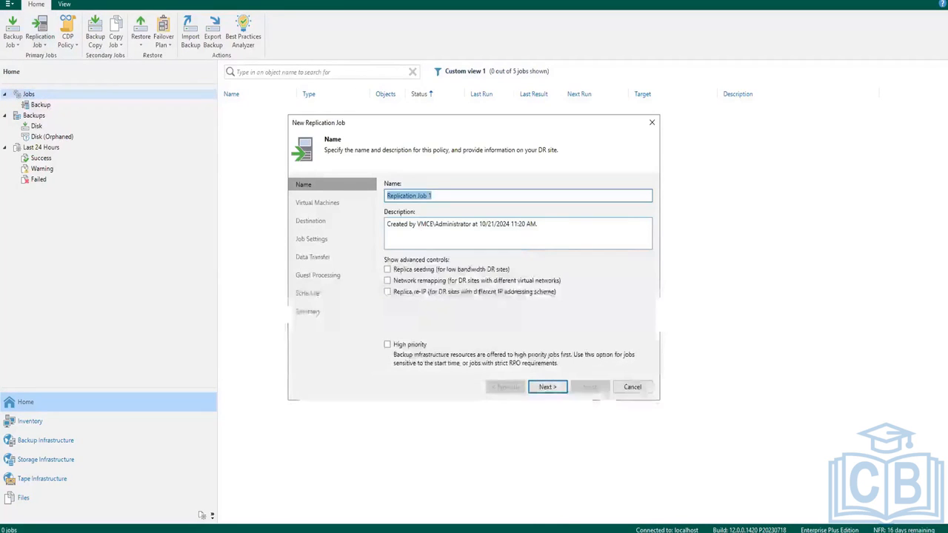
left_click(547, 387)
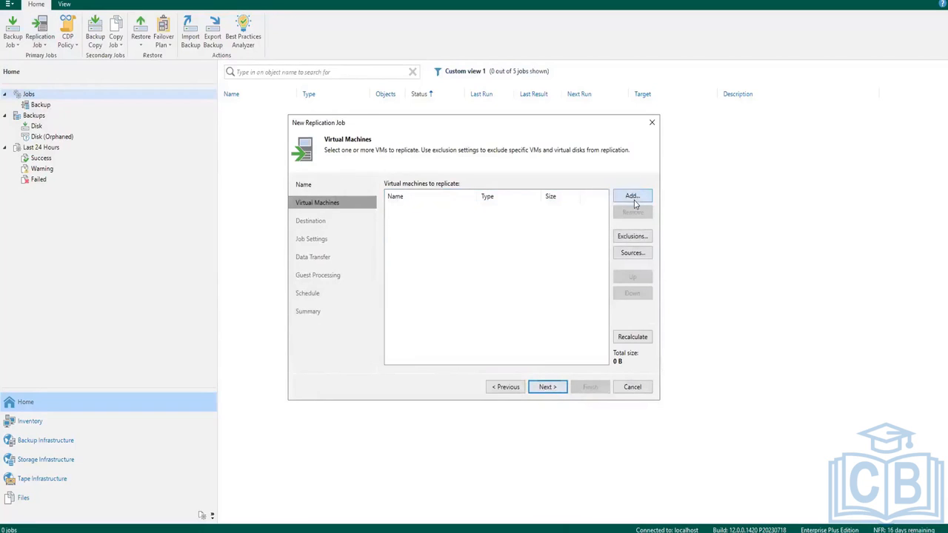
- Add the veeam-vbr01 VM from the 192.168.11.242 host under Production as the machine to replicate, and continue to the destination settings
left_click(633, 199)
left_click(388, 176)
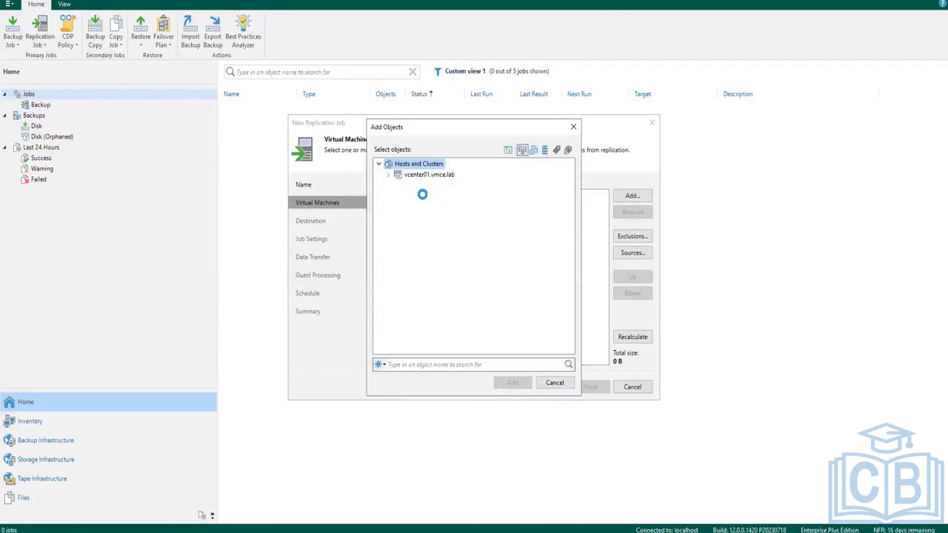
left_click(398, 196)
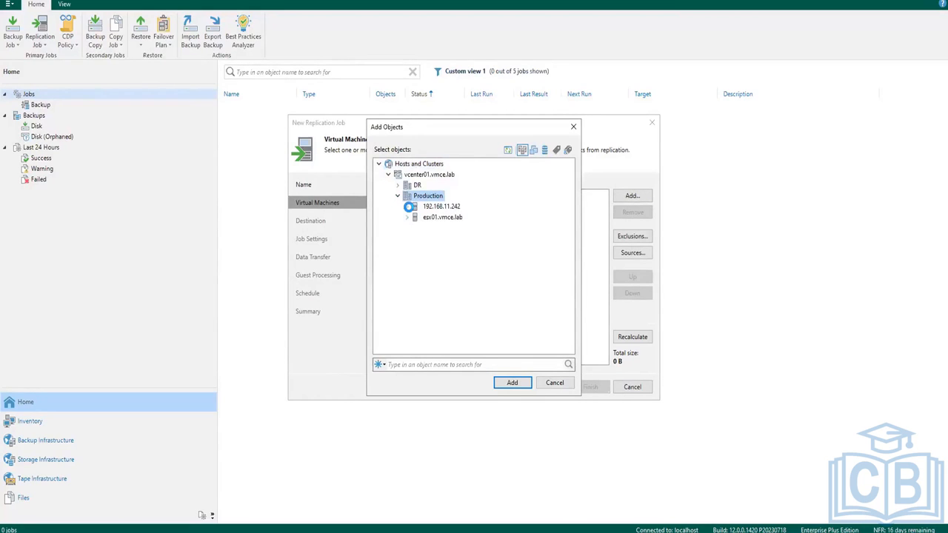
left_click(410, 207)
scroll(474, 305, "down", 3)
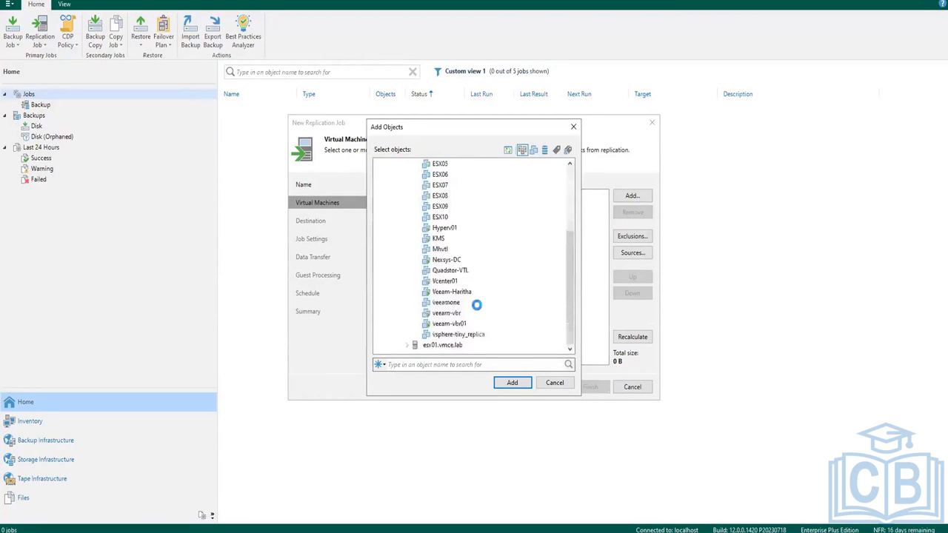
left_click(456, 323)
left_click(511, 383)
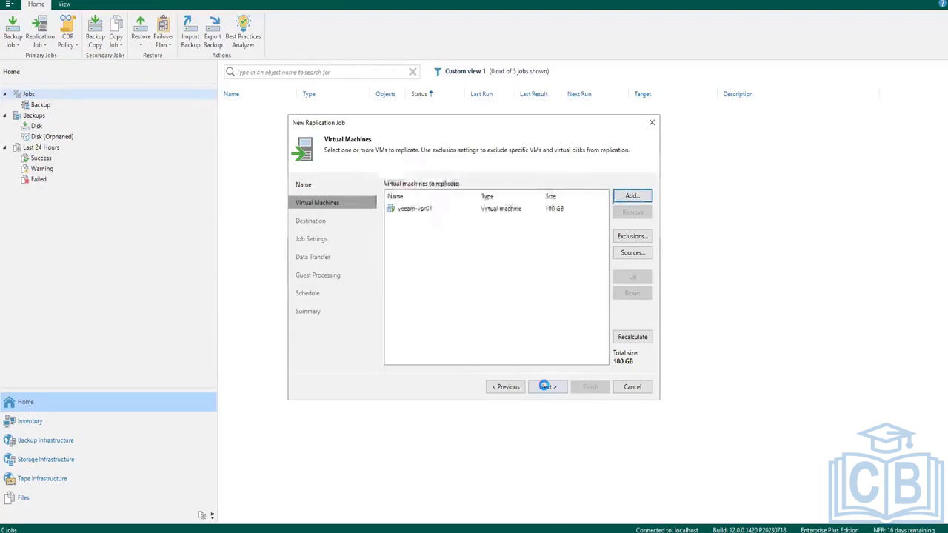
left_click(547, 386)
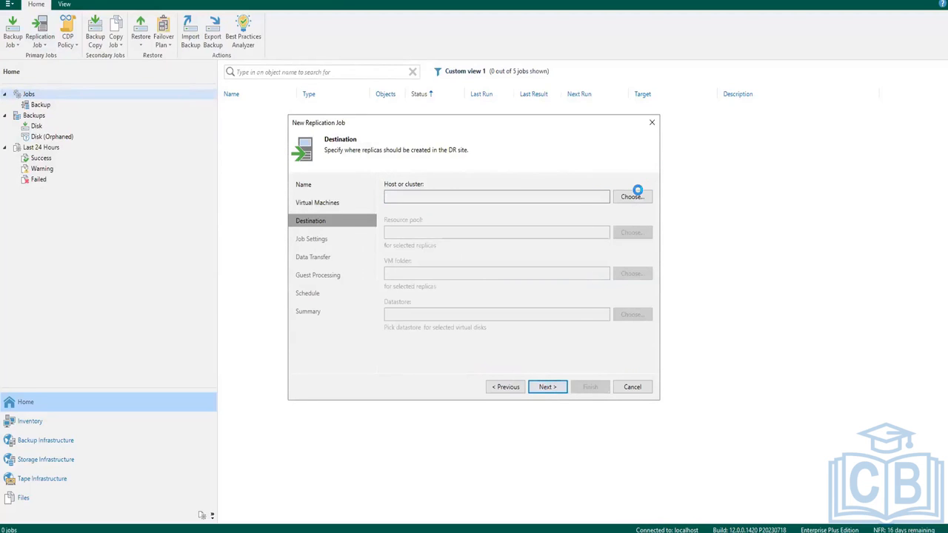
- Choose esx02.vmce.lab under DR in vcenter01.vmce.lab as the destination host for the replicas
left_click(637, 194)
left_click(389, 169)
left_click(399, 182)
left_click(398, 180)
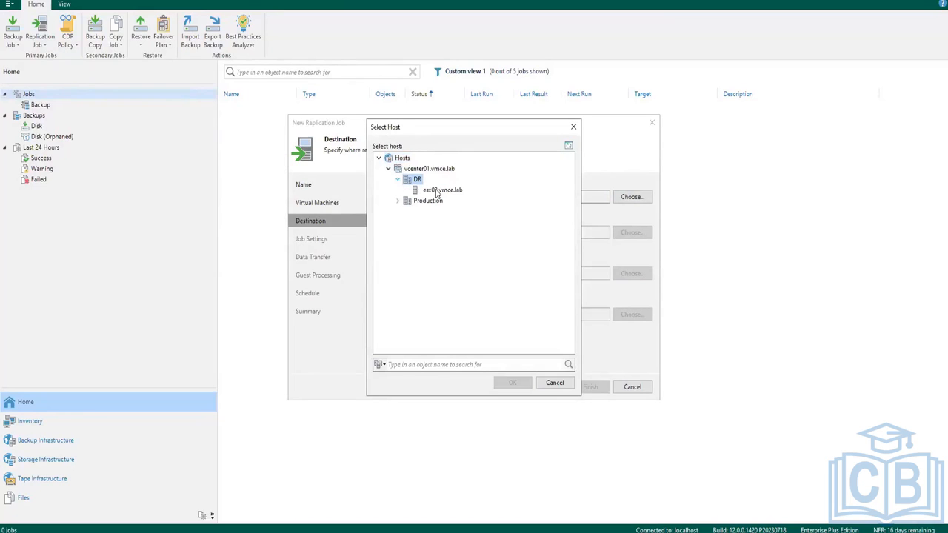
left_click(443, 190)
left_click(512, 382)
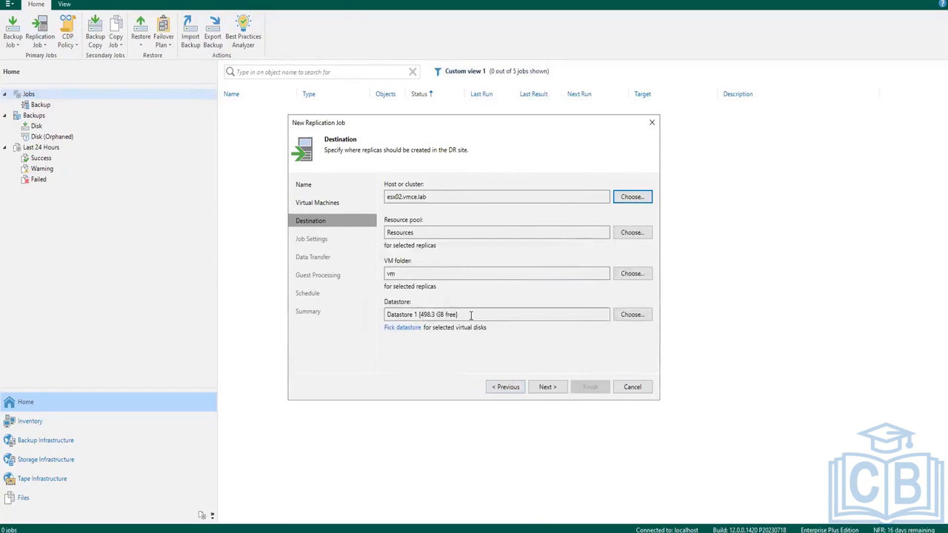
- Check which datastore is assigned to the replicas and how much free space it has
left_click_drag(458, 315, 383, 314)
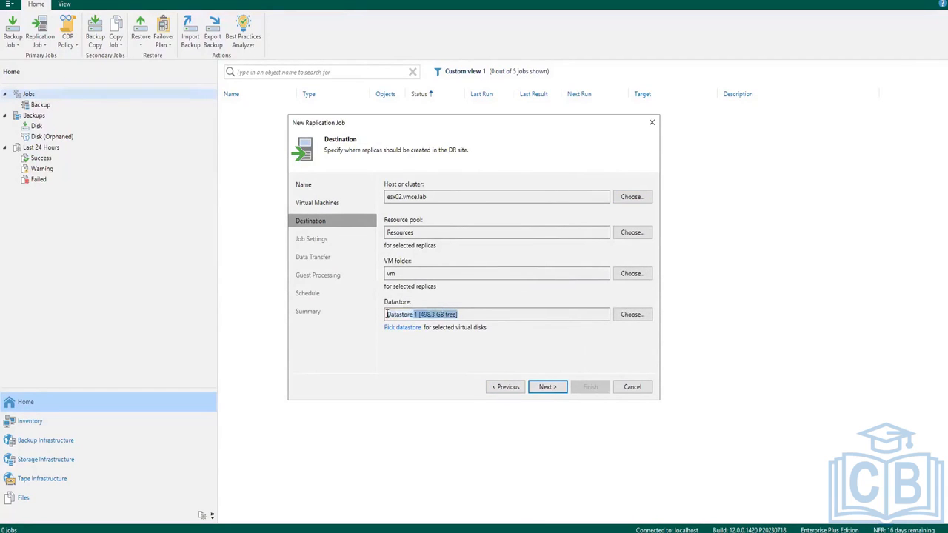
left_click_drag(454, 315, 381, 315)
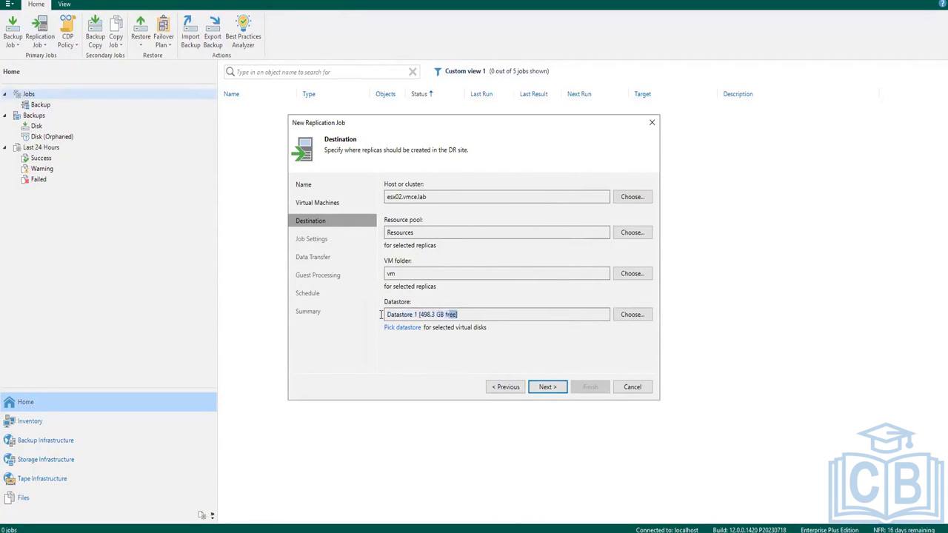
triple_click(442, 314)
left_click_drag(442, 314, 384, 315)
left_click_drag(451, 311, 473, 310)
left_click_drag(394, 312, 460, 312)
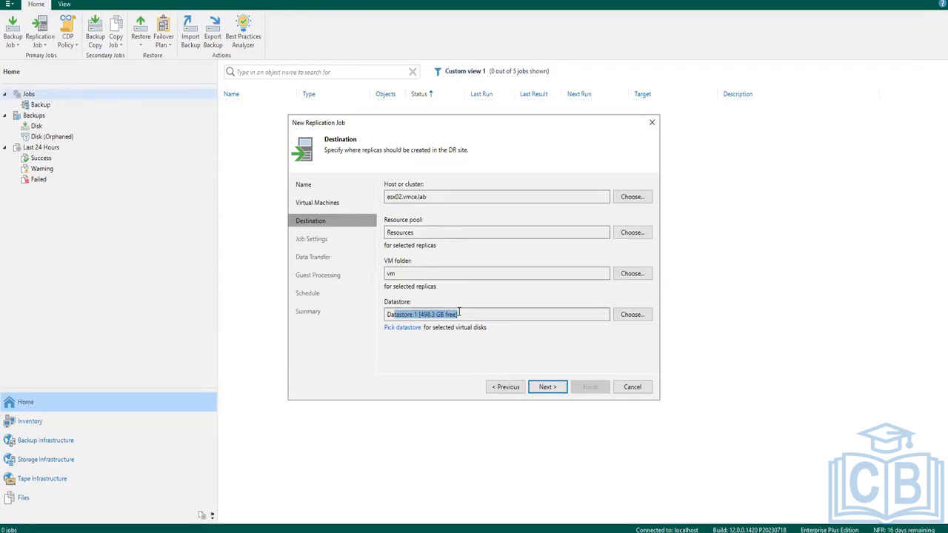
left_click(458, 273)
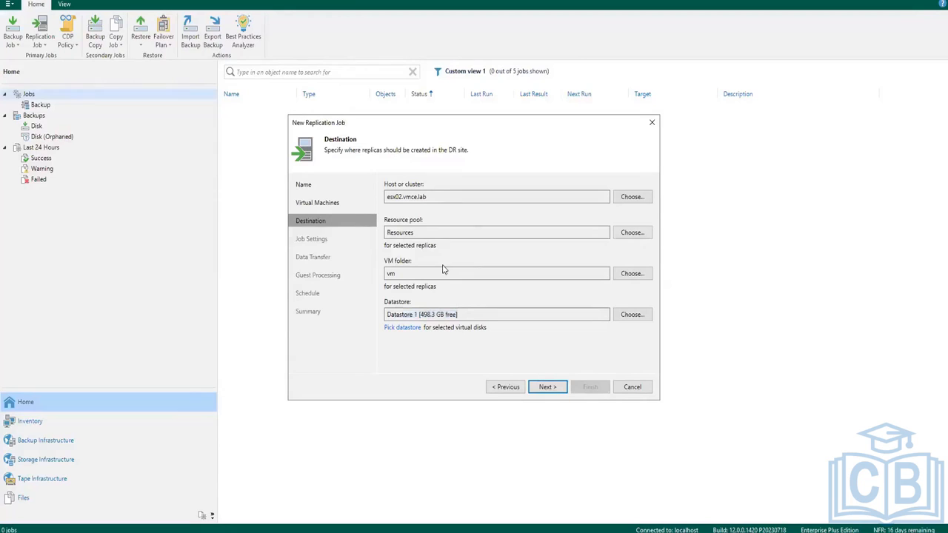
- Examine the VM folder for the replicas and open its folder selection, closing it without choosing another folder
double_click(389, 273)
left_click(462, 272)
left_click(638, 274)
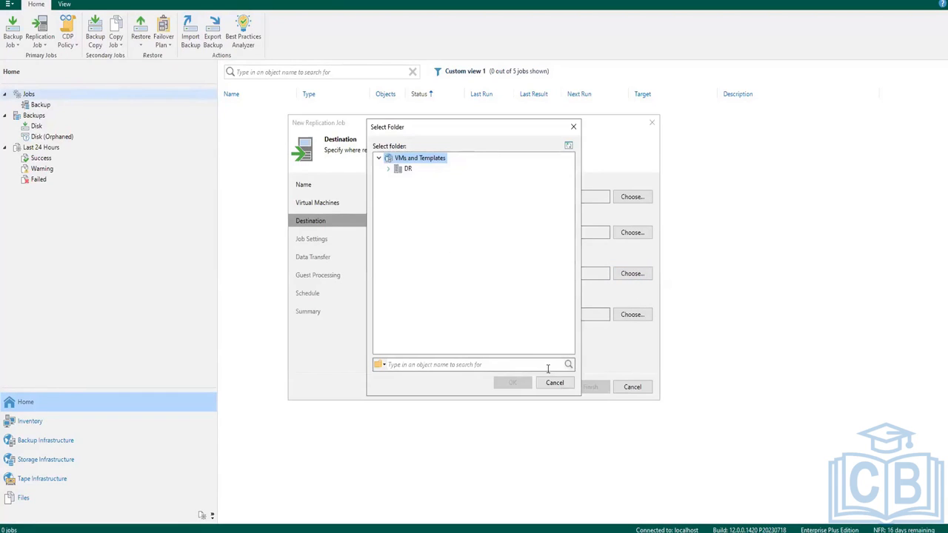
left_click(555, 383)
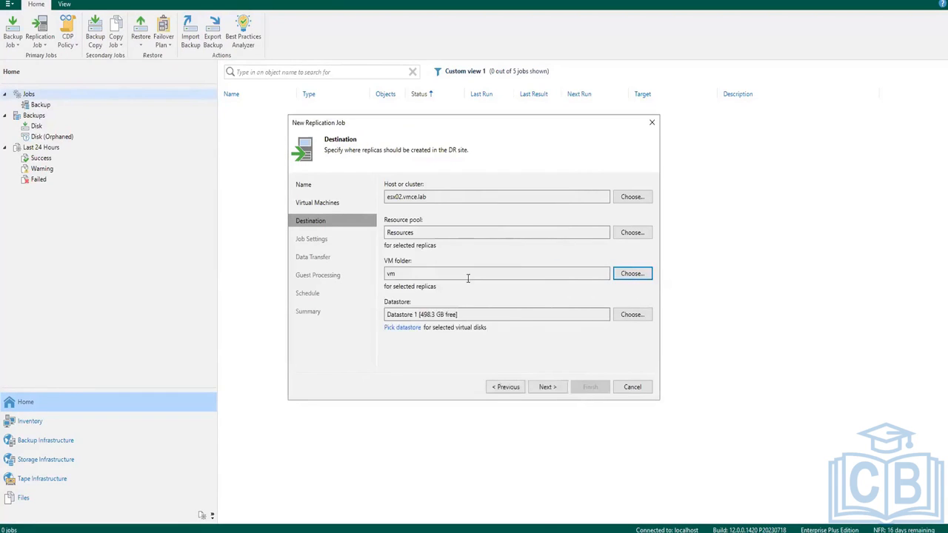
double_click(379, 273)
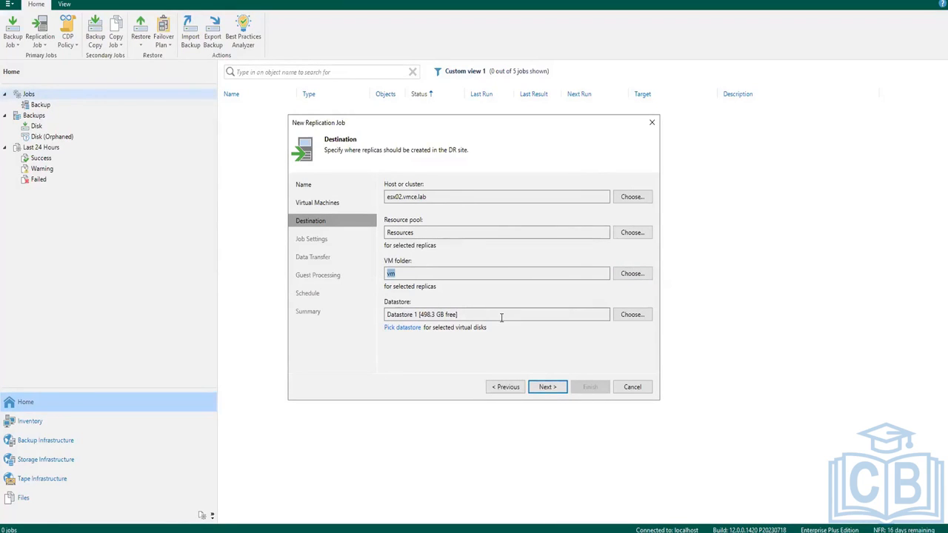
- Review the destination host together with the datastore chosen for the replicas
double_click(423, 197)
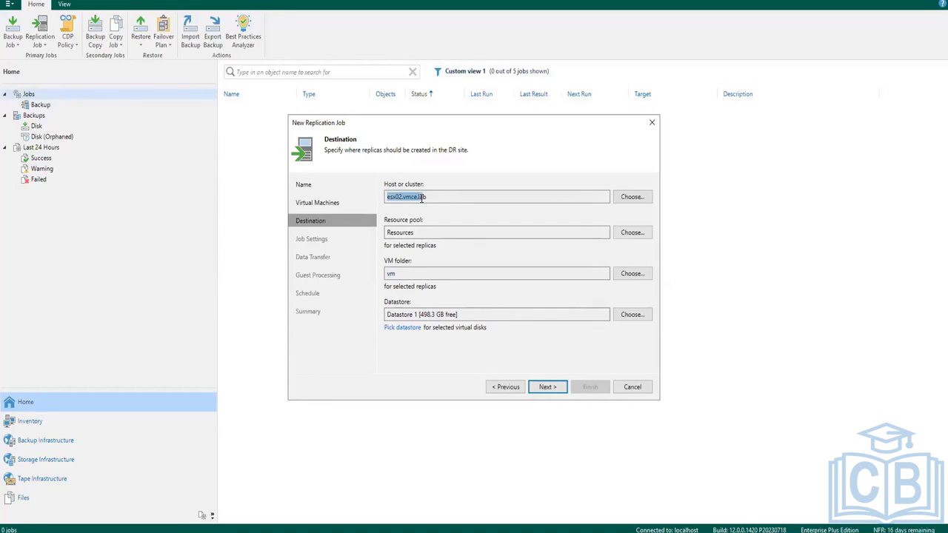
left_click_drag(422, 197, 432, 197)
left_click_drag(392, 313, 460, 315)
left_click(386, 195)
left_click_drag(430, 198, 382, 197)
mouse_move(383, 197)
left_mouse_down()
mouse_move(452, 200)
mouse_move(386, 194)
mouse_move(401, 197)
left_mouse_up()
- Accept the destination and select the Replica metadata repository for storing the replica metadata
left_click(544, 388)
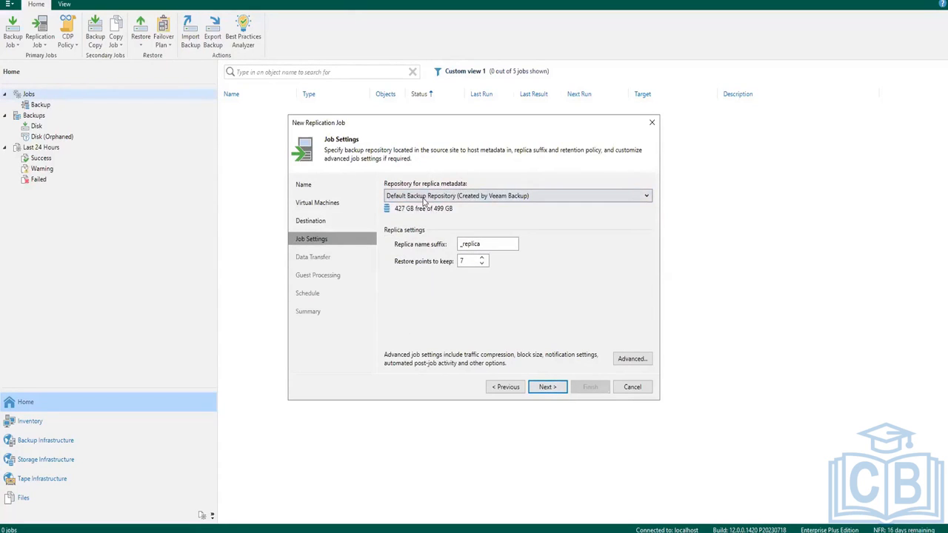
left_click(447, 198)
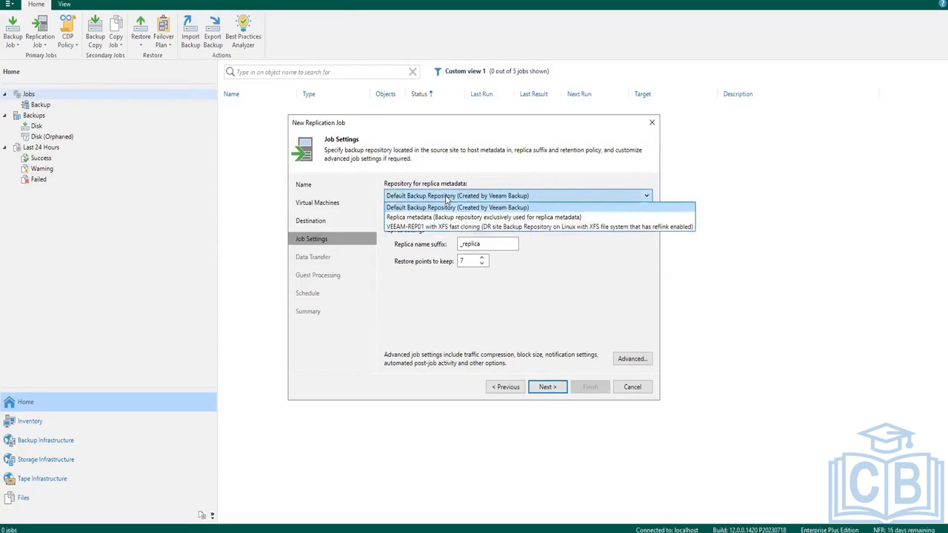
left_click(422, 218)
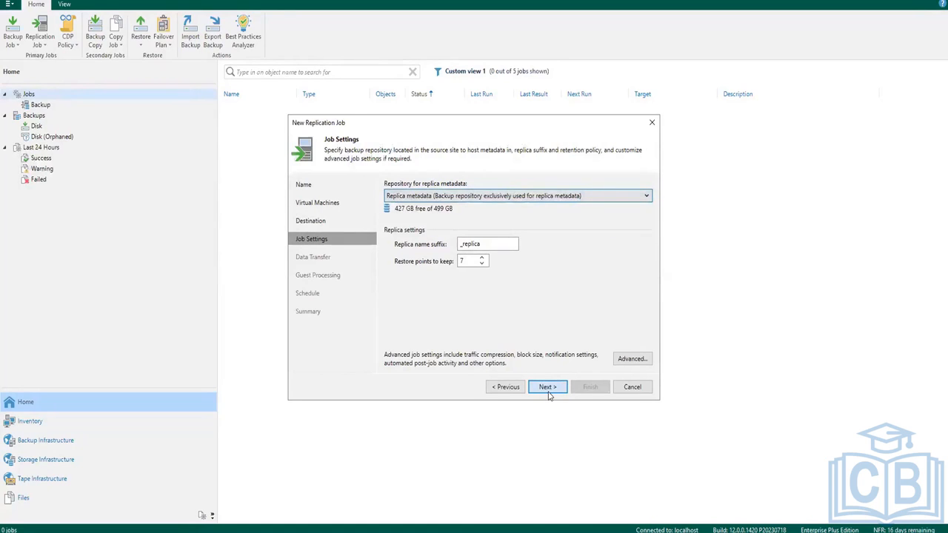
- Keep the replica name suffix _replica and 7 restore points, and continue to the data transfer settings
left_click(461, 249)
left_click_drag(461, 246, 483, 244)
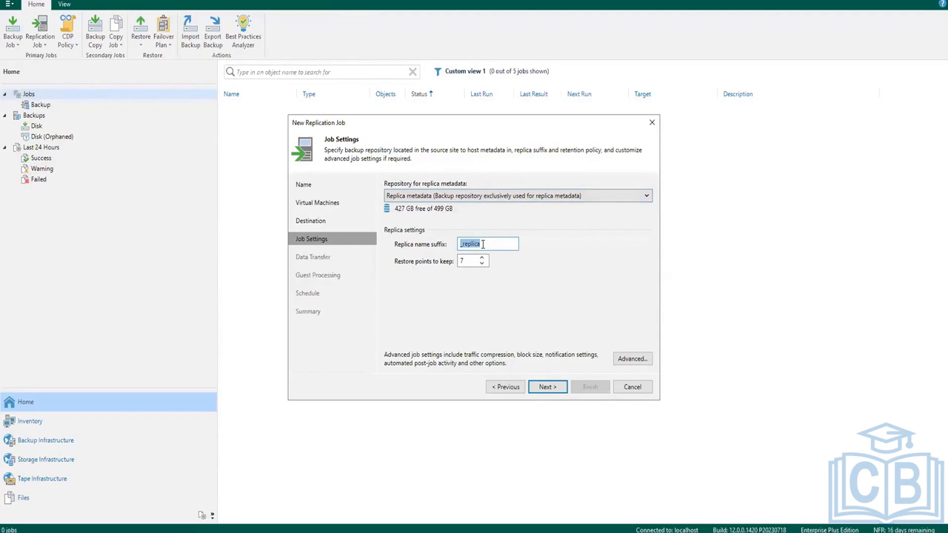
left_click(461, 247)
double_click(496, 244)
left_click_drag(497, 244, 449, 244)
left_click(486, 244)
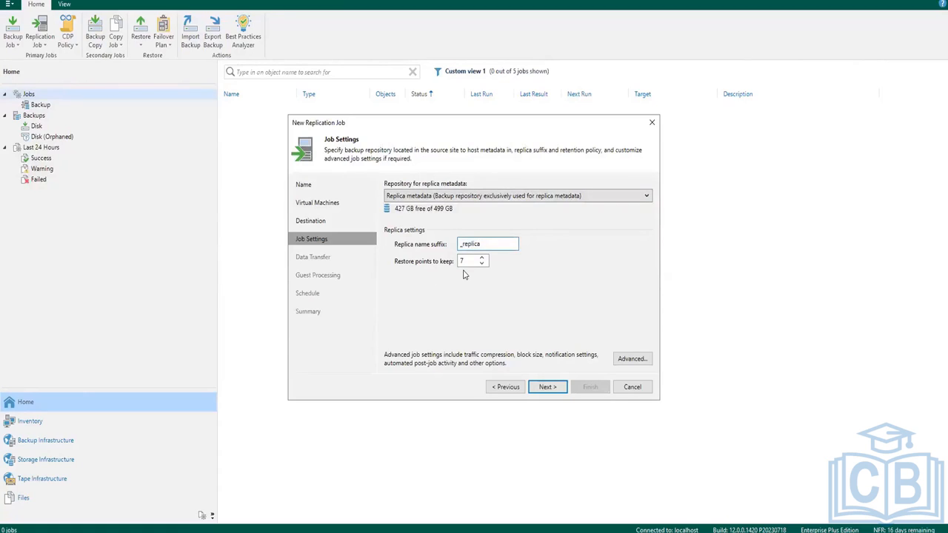
left_click_drag(466, 262, 455, 263)
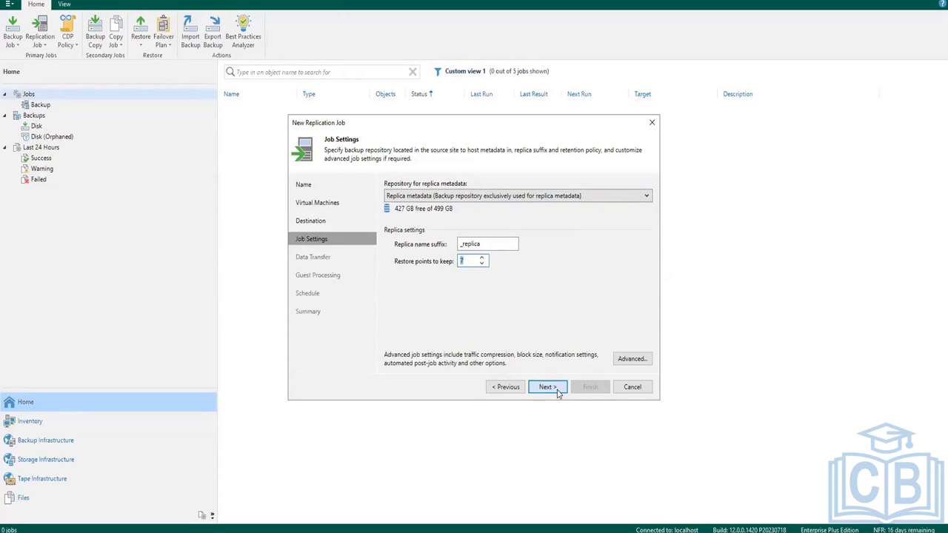
left_click(559, 394)
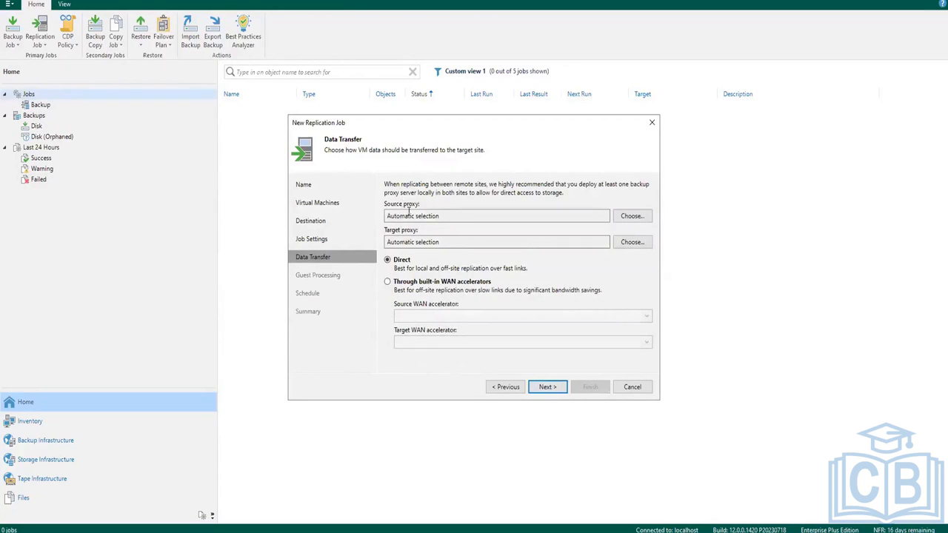
- Keep automatic source and target proxies with direct transfer, and leave application-aware processing disabled
left_click_drag(395, 217, 441, 216)
left_click(460, 241)
left_click(559, 390)
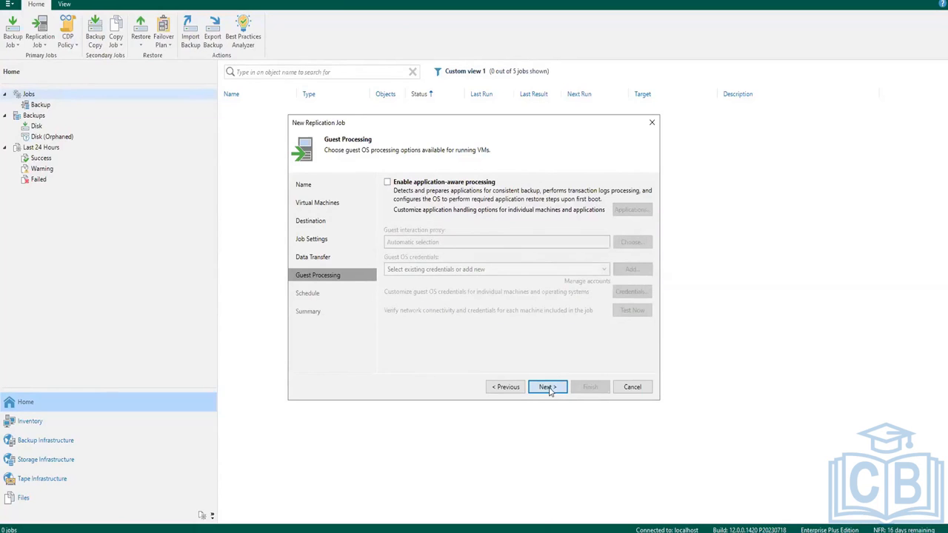
left_click(550, 391)
- Schedule the job to run automatically every day at 10:00 PM, and finish it with an immediate run
left_click(405, 186)
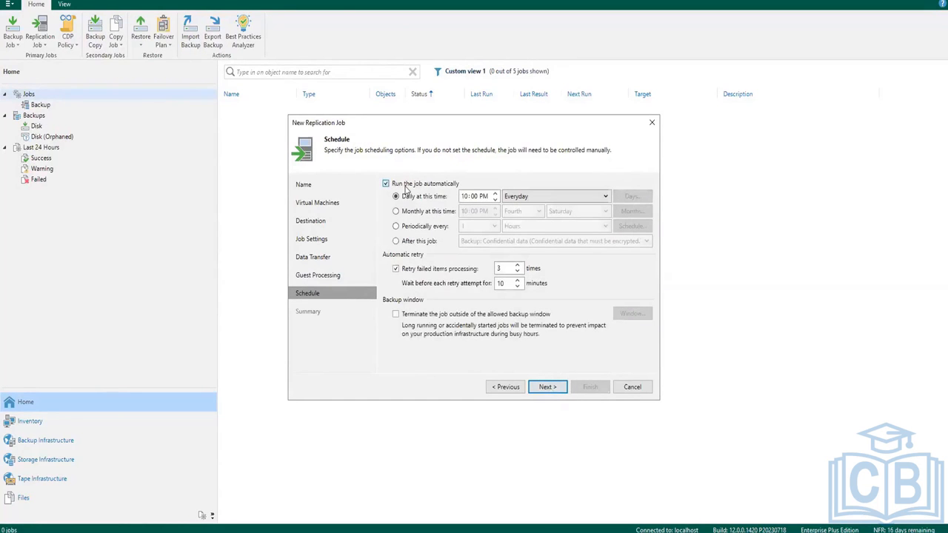
left_click(548, 388)
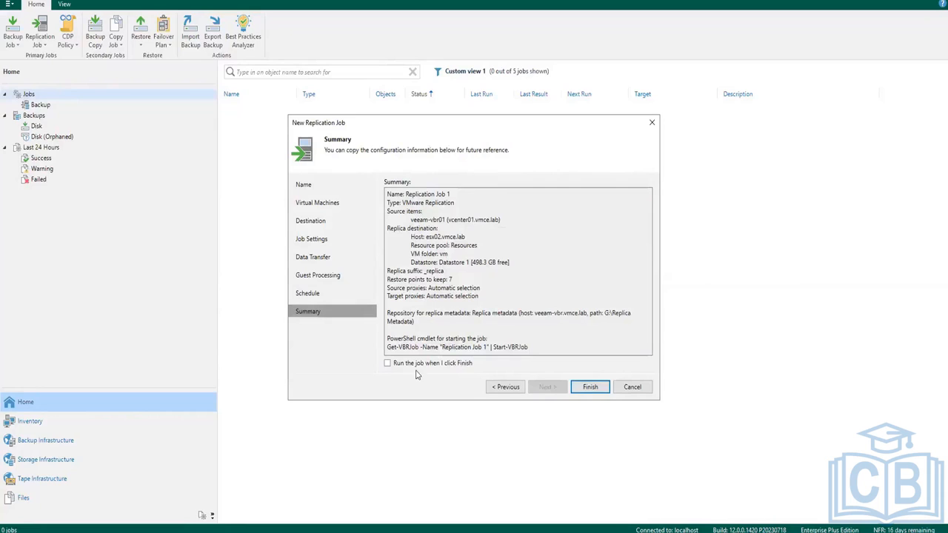
left_click(419, 365)
left_click(596, 392)
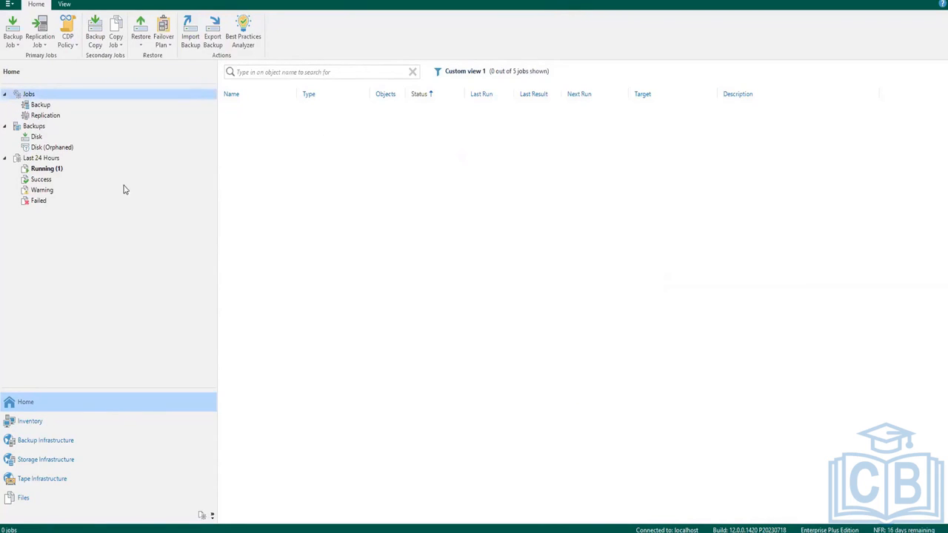
- View the new job in the replication job list, and switch to the esx02 ESXi Host Client to view its virtual machines
left_click(47, 116)
left_click(291, 110)
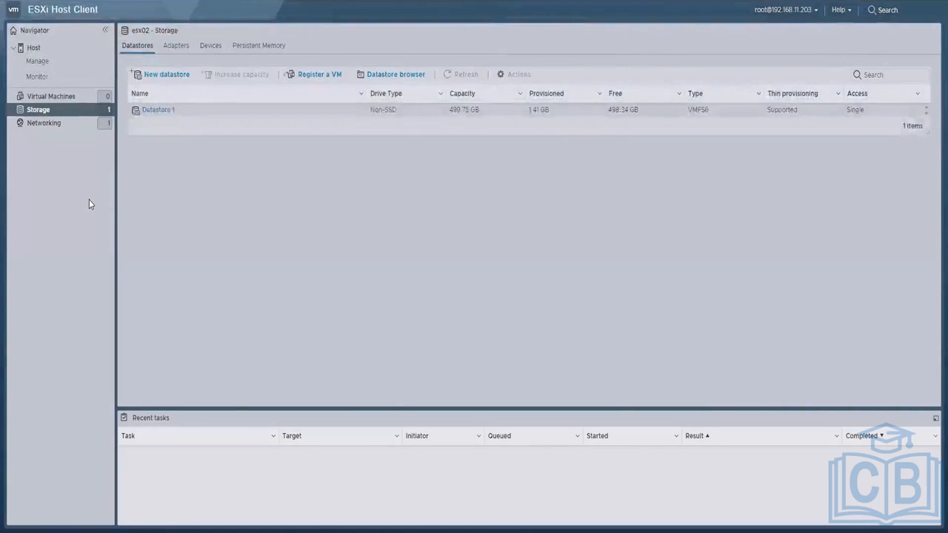
left_click(68, 98)
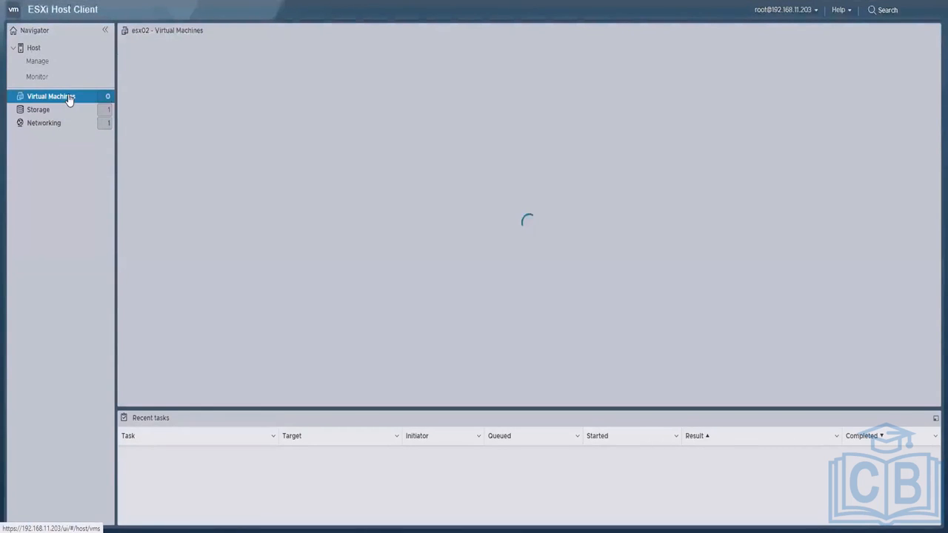
- Check the virtual machine list of host esx02 for the veeam-vbr01_replica machine
left_click(56, 109)
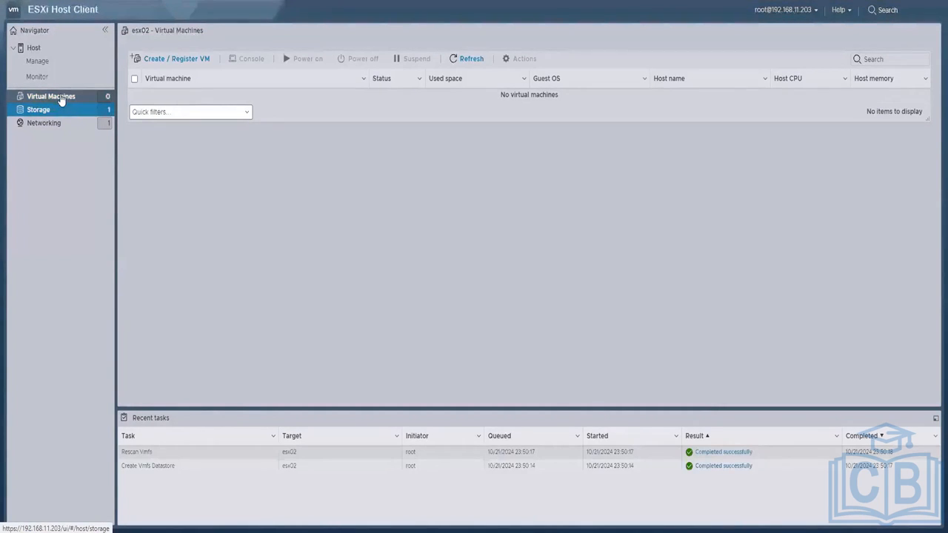
left_click(62, 98)
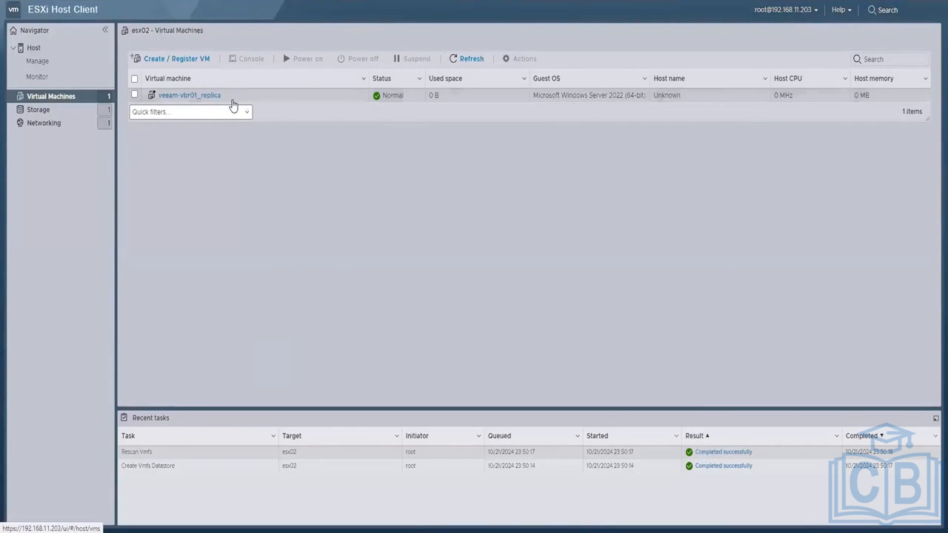
left_click(233, 102)
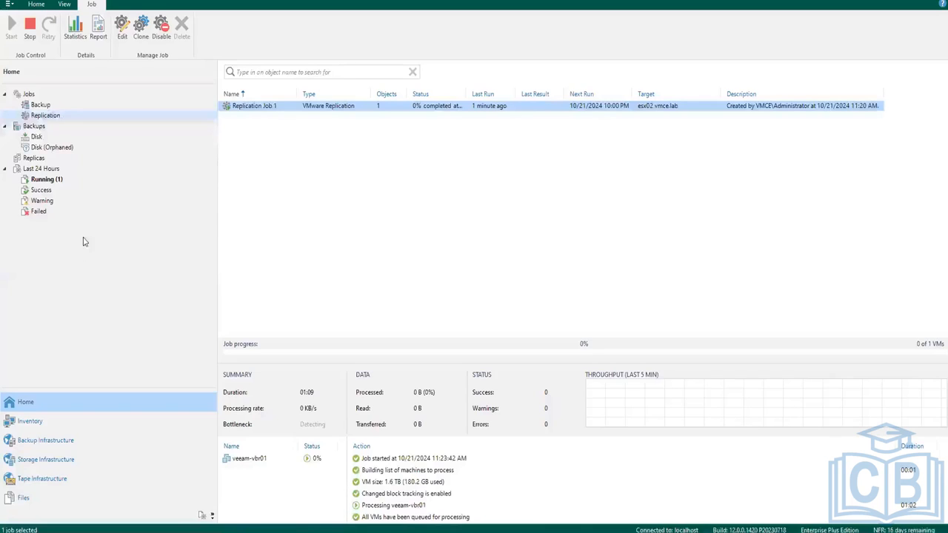
- Switch to the Veeam Backup & Replication console and examine the logged actions of the running Replication Job 1 session
left_click(62, 183)
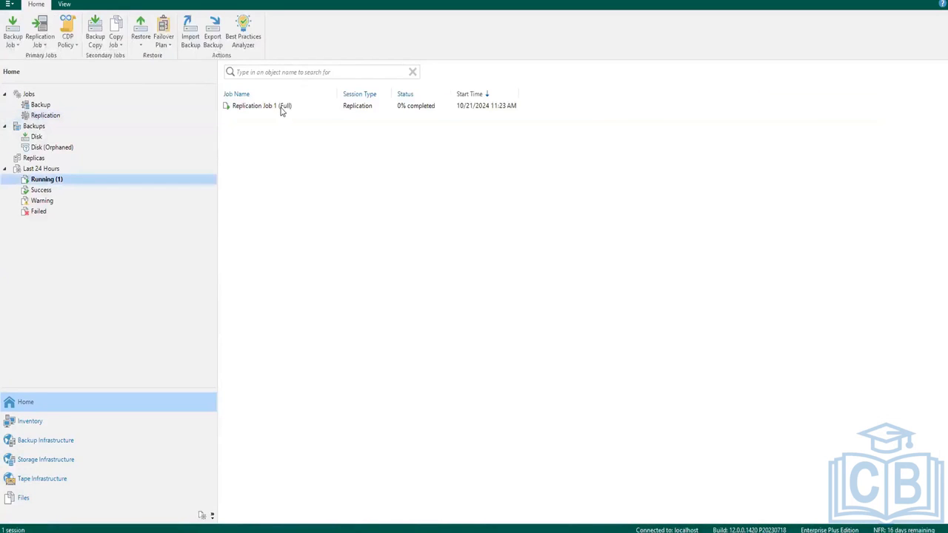
left_click(282, 109)
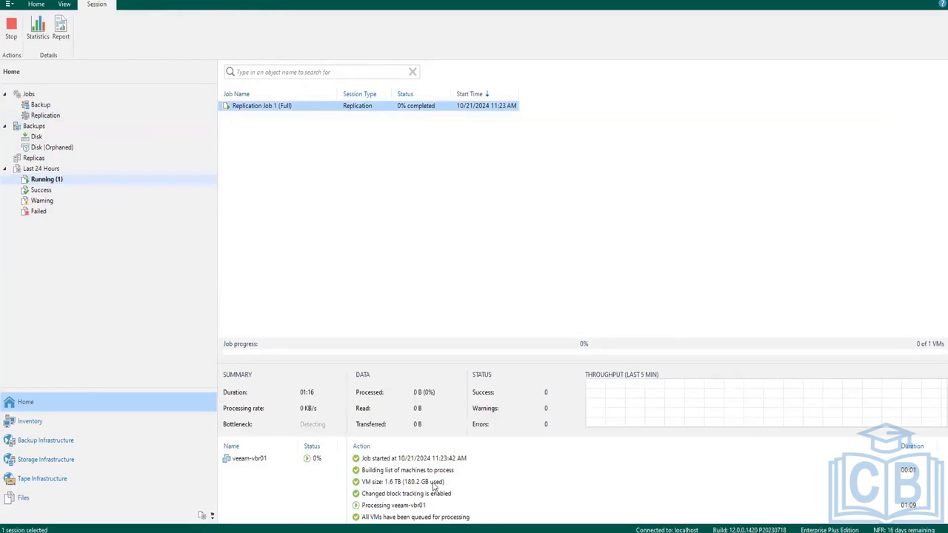
left_click(372, 486)
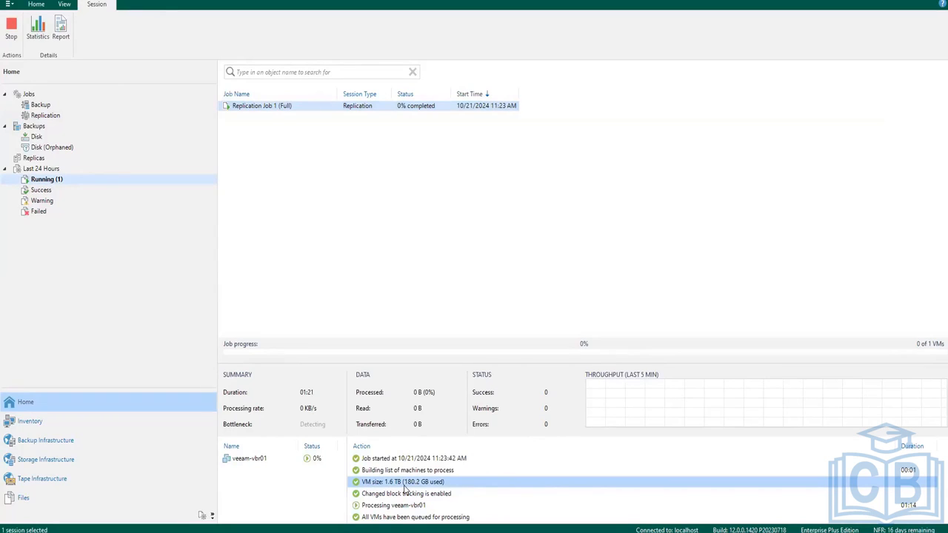
left_click(405, 497)
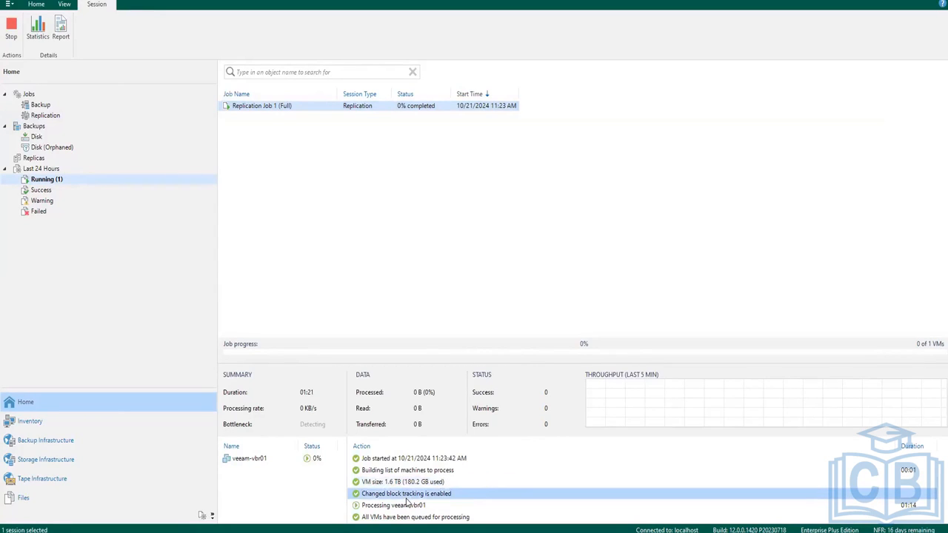
left_click(406, 480)
left_click(406, 472)
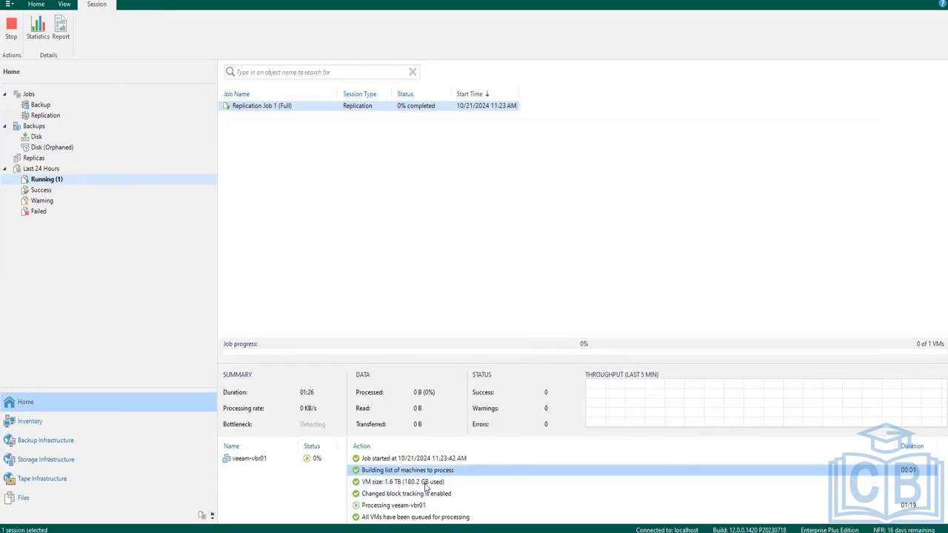
left_click(425, 488)
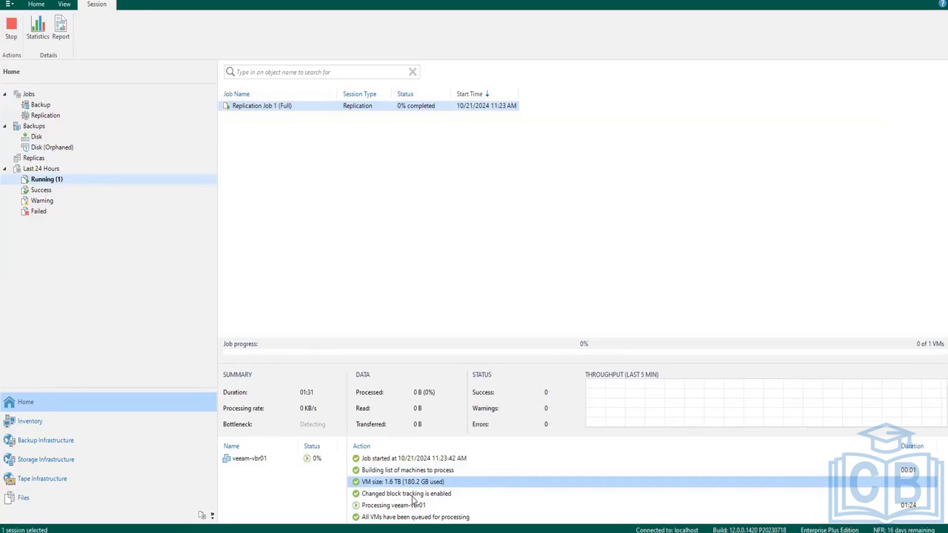
left_click(399, 505)
left_click(409, 495)
left_click(420, 482)
left_click(444, 470)
left_click(410, 484)
left_click(412, 494)
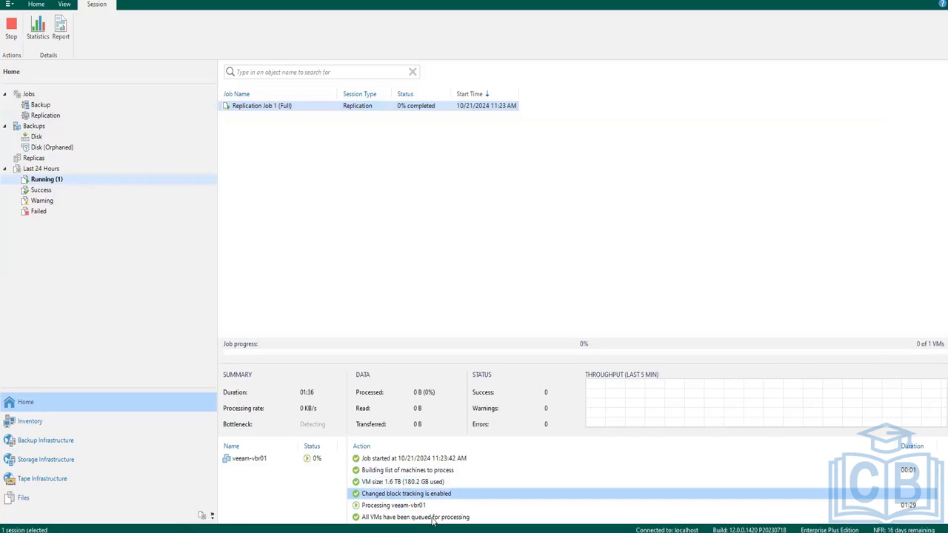
left_click(412, 483)
left_click(421, 471)
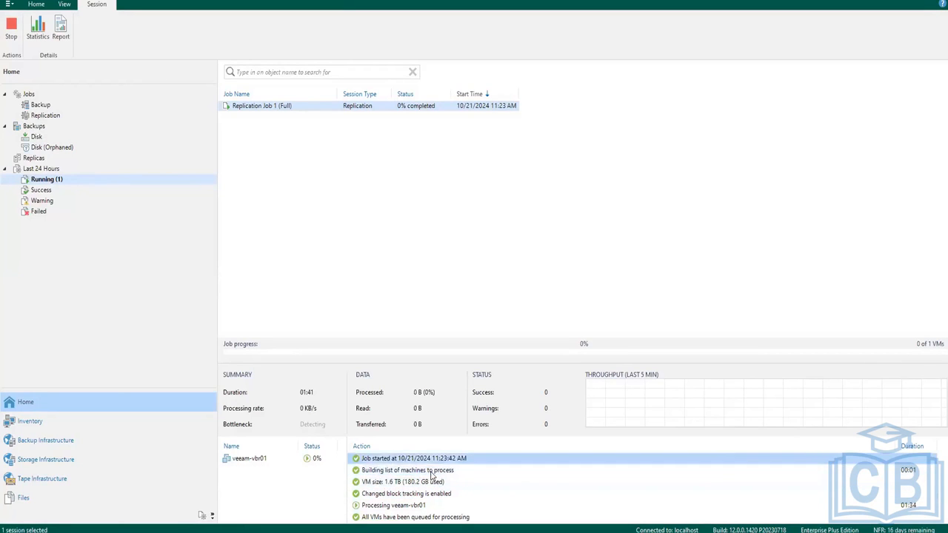
left_click(431, 482)
left_click(430, 495)
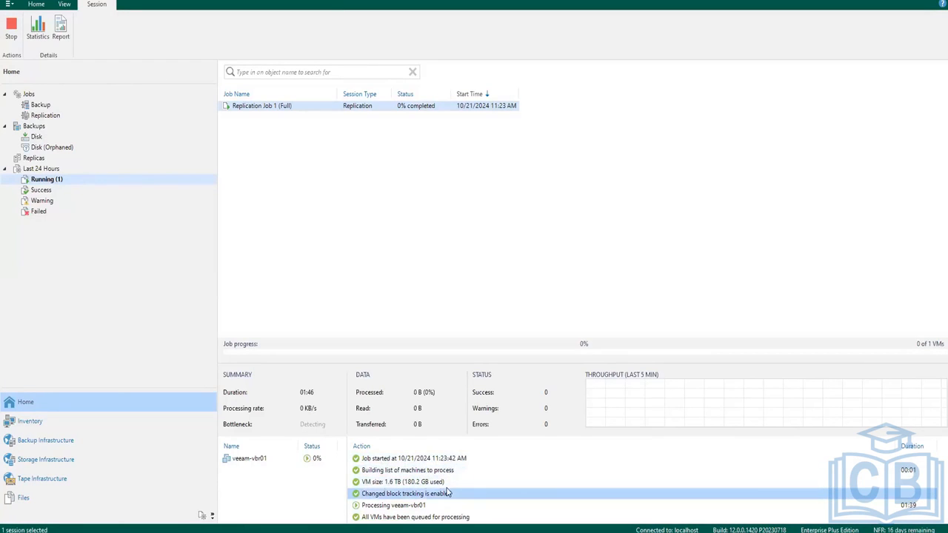
- Start another replication job, keeping the name Replication Job 2 and leaving the advanced controls off
left_click(35, 5)
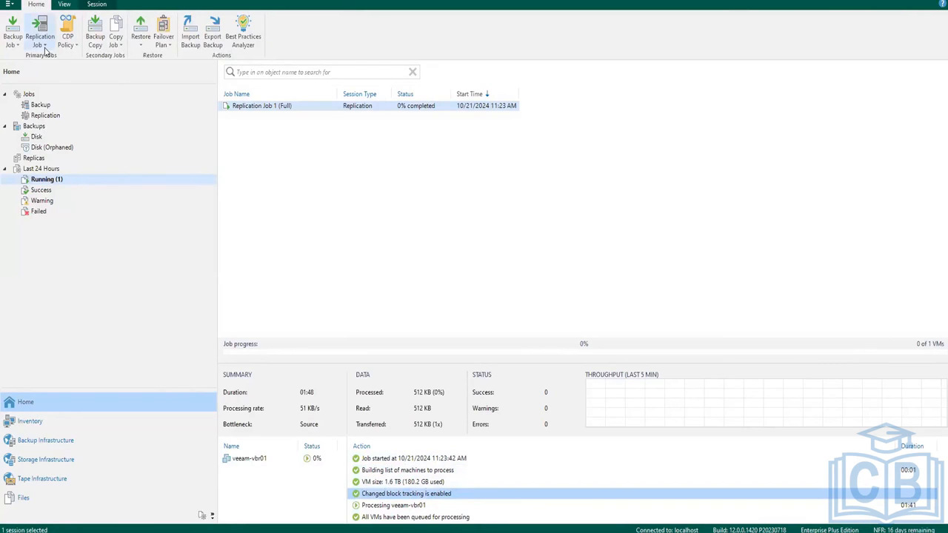
left_click(45, 49)
left_click(52, 56)
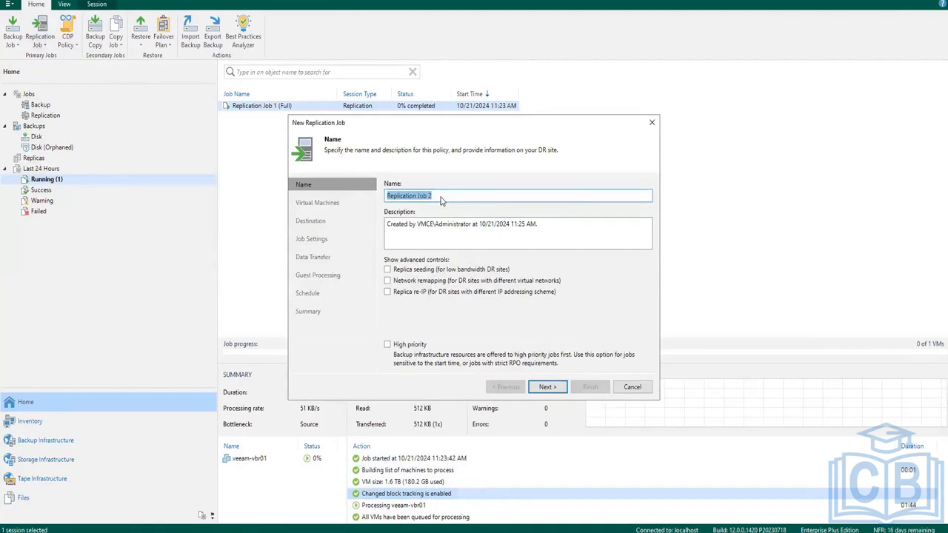
left_click(555, 388)
- Add the virtual machine DC01 from the Production host esx01.vmce.lab to the replication job
left_click(630, 196)
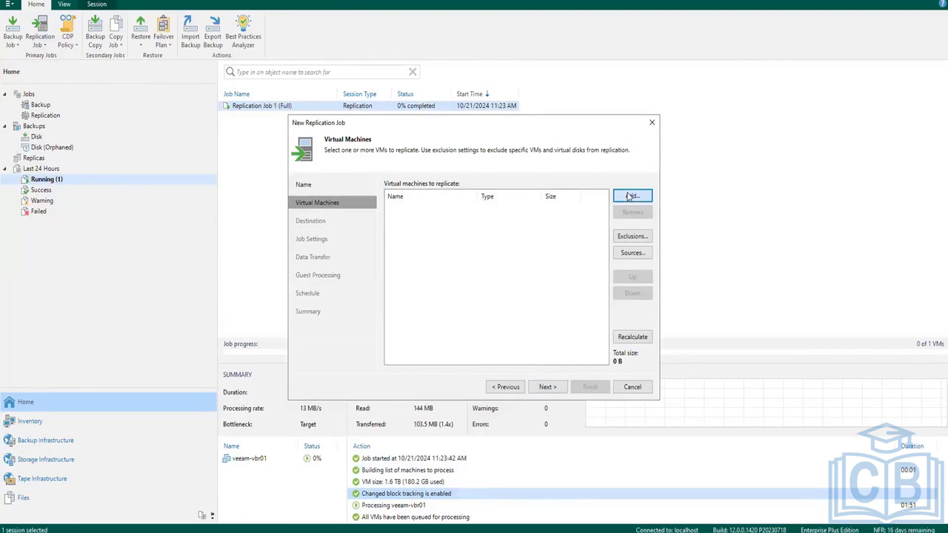
left_click(388, 174)
left_click(398, 185)
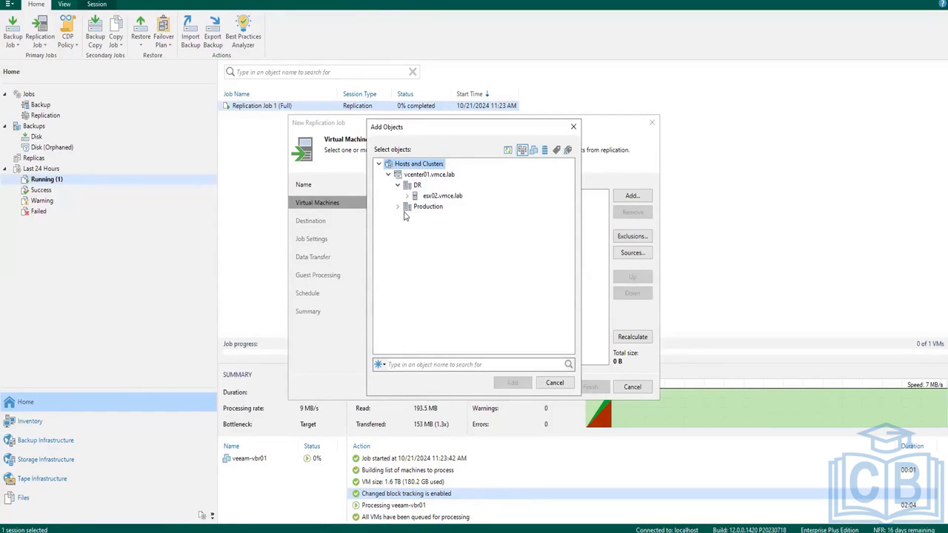
left_click(400, 207)
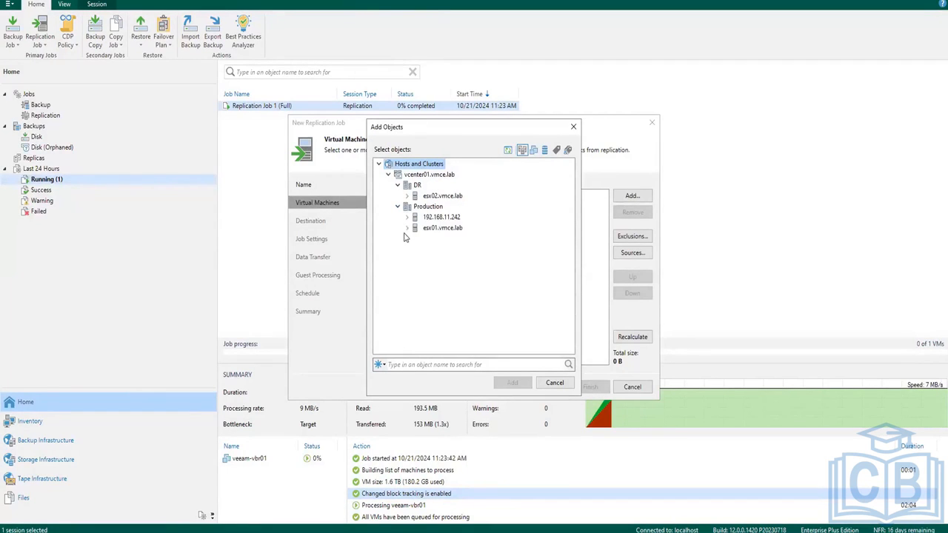
left_click(407, 228)
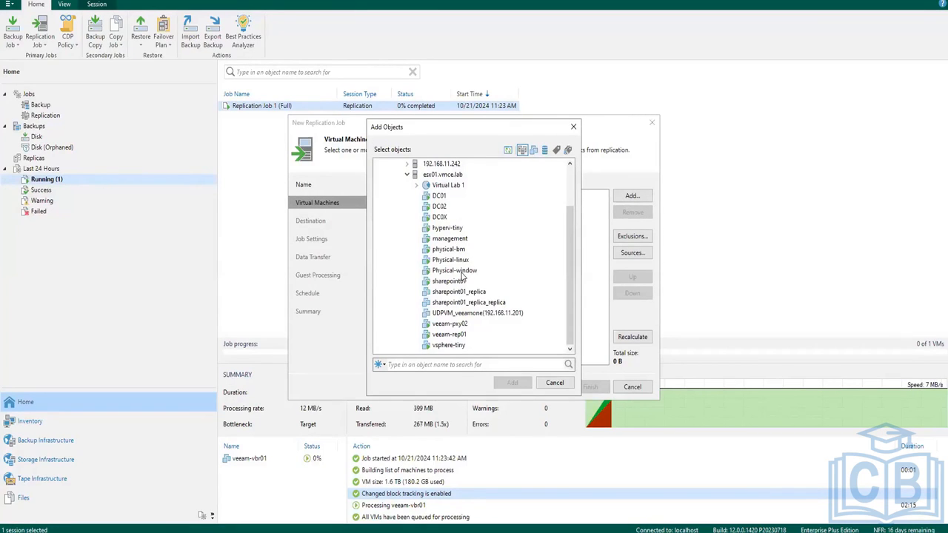
left_click(440, 195)
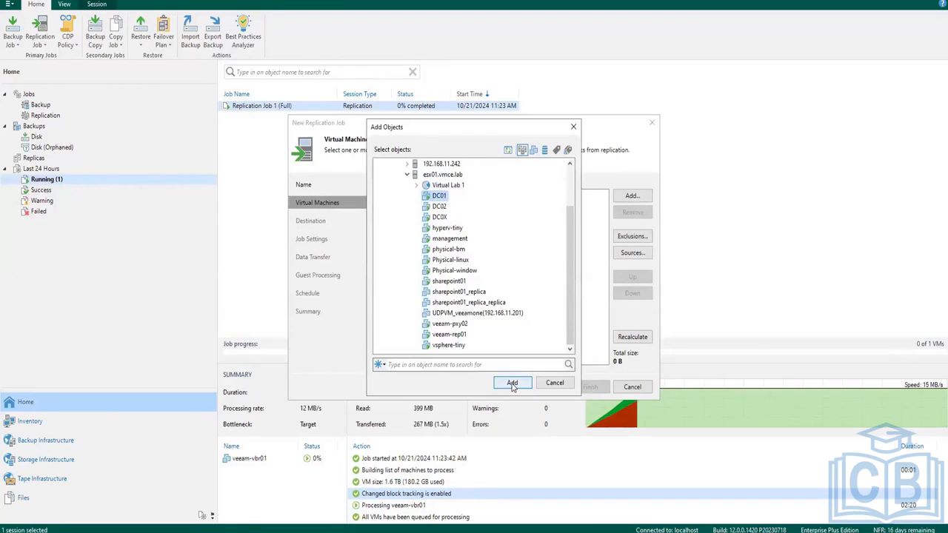
left_click(513, 383)
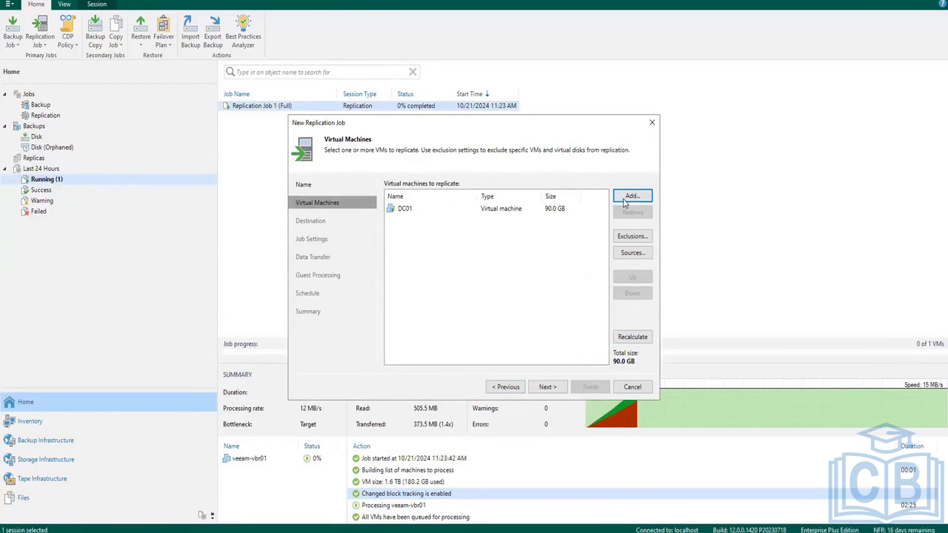
- Add DC02, DC0X and hyperv-tiny from esx01.vmce.lab to the machines to replicate
left_click(622, 200)
left_click(389, 175)
left_click(398, 196)
left_click(406, 217)
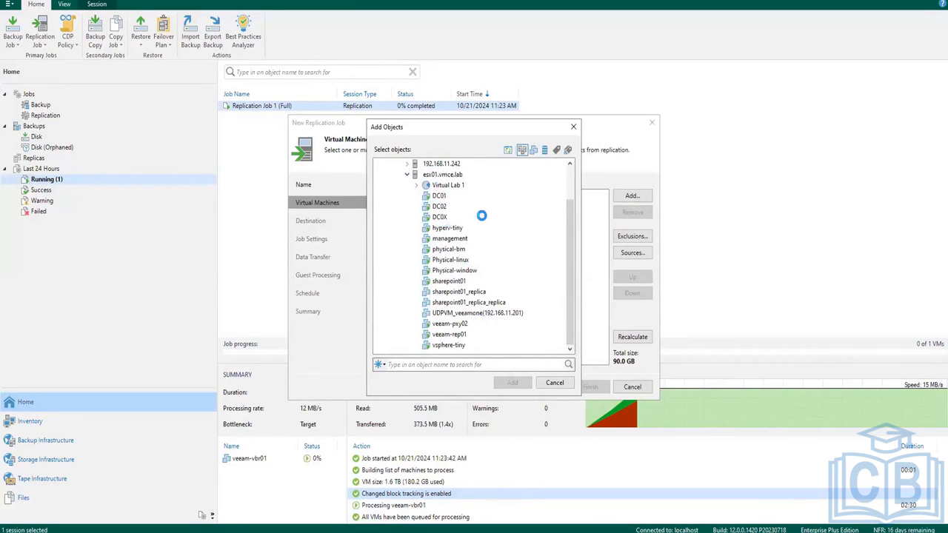
left_click(437, 206)
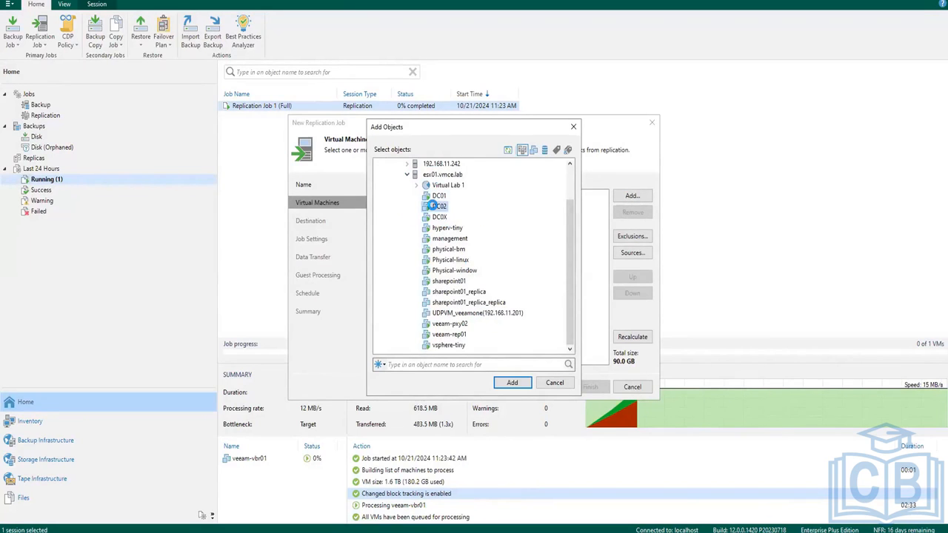
left_click(448, 219, "ctrl")
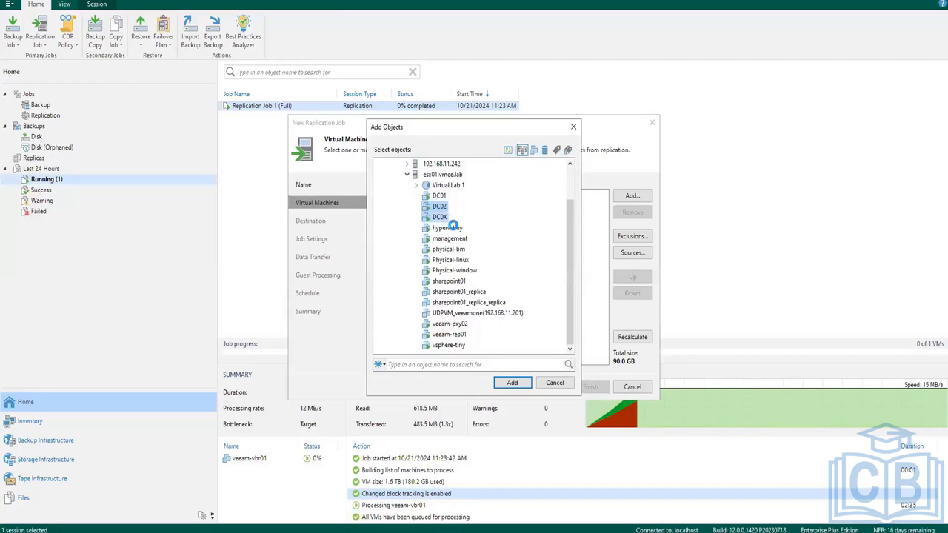
left_click(448, 227, "ctrl")
left_click(511, 383)
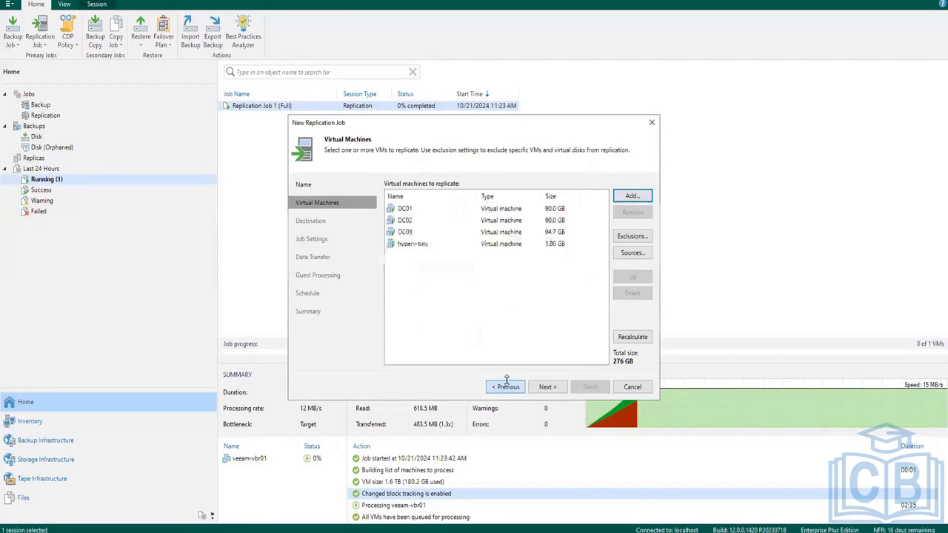
- Review the sizes of the listed virtual machines and remove DC0X from the replication job
left_click(561, 232)
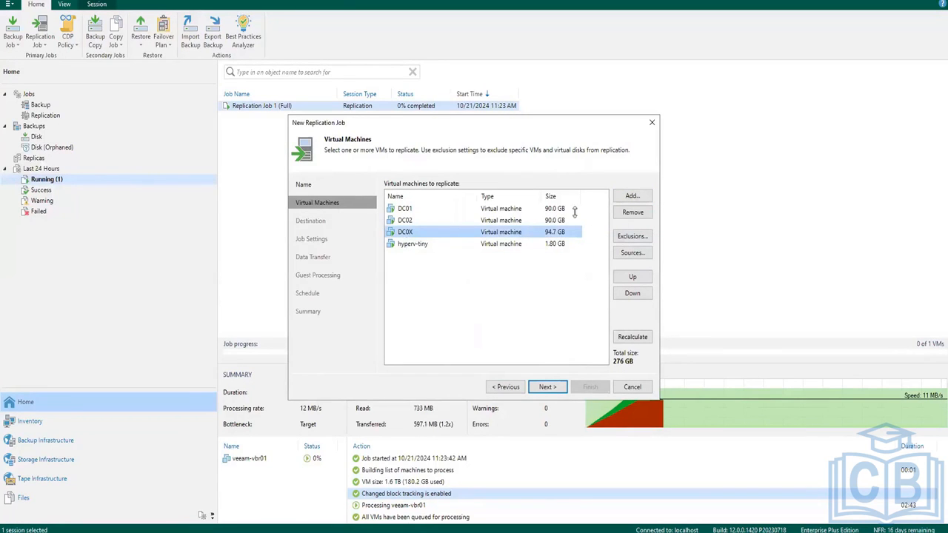
left_click(556, 209)
left_click(554, 220)
left_click(554, 233)
left_click(554, 244)
left_click(555, 232)
left_click(560, 222)
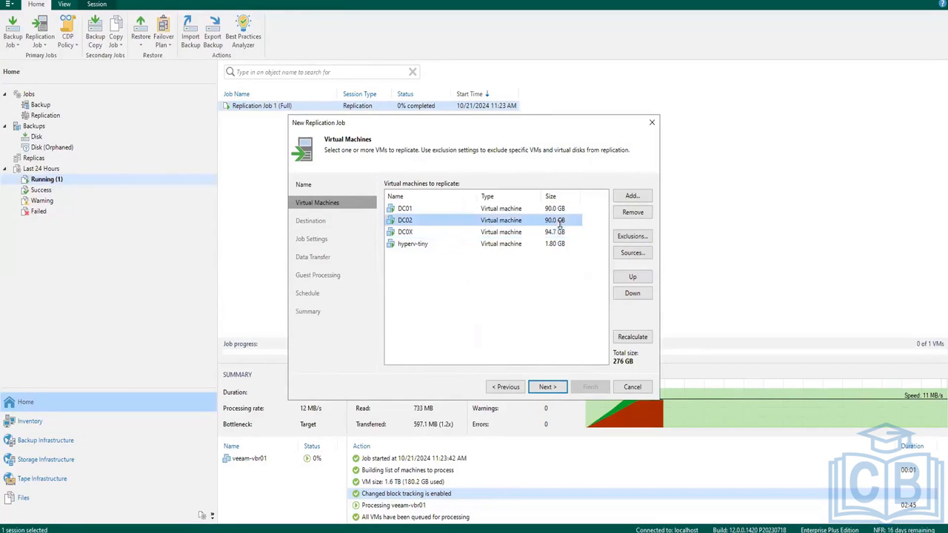
left_click(554, 244)
left_click(555, 232)
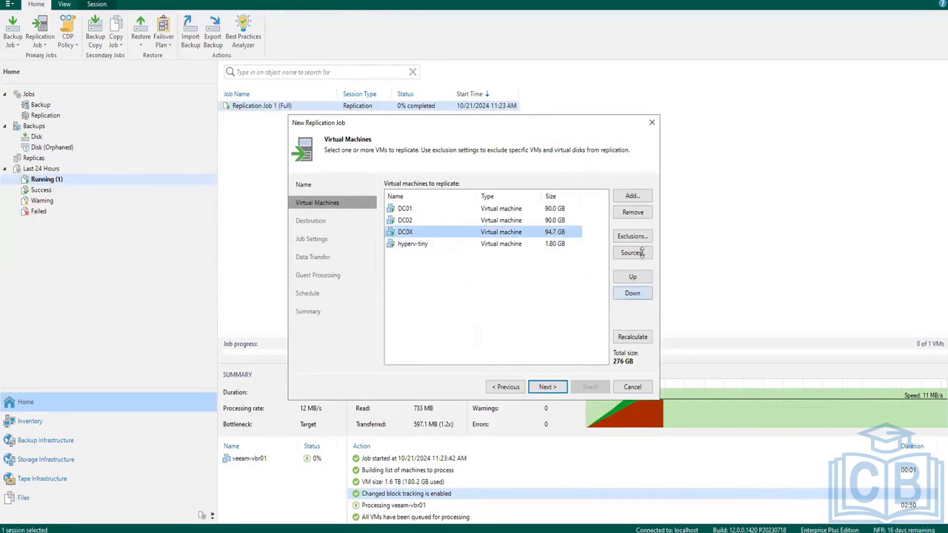
left_click(634, 212)
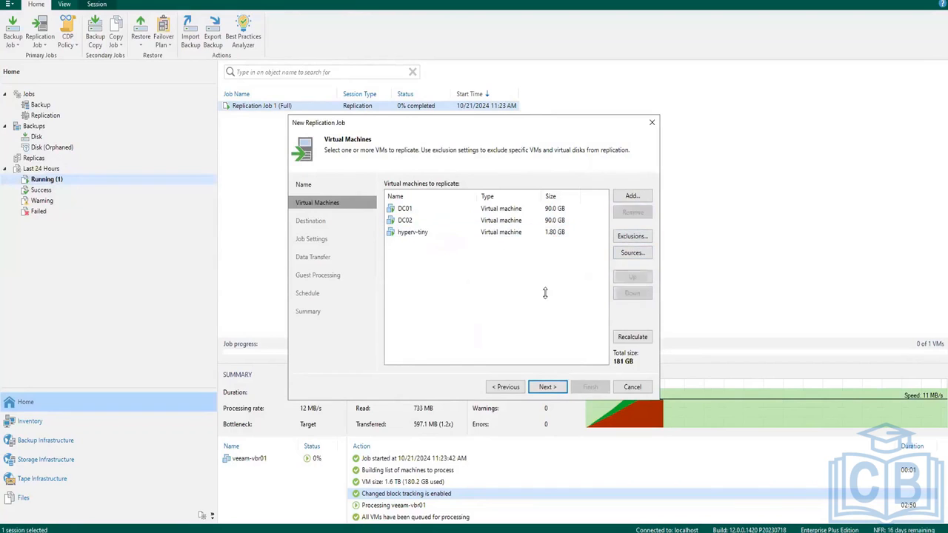
- Set the replica destination to Production host 192.168.11.242, keeping resource pool Resources, folder vm and datastore SATA 12TB
left_click(409, 220)
left_click(413, 233)
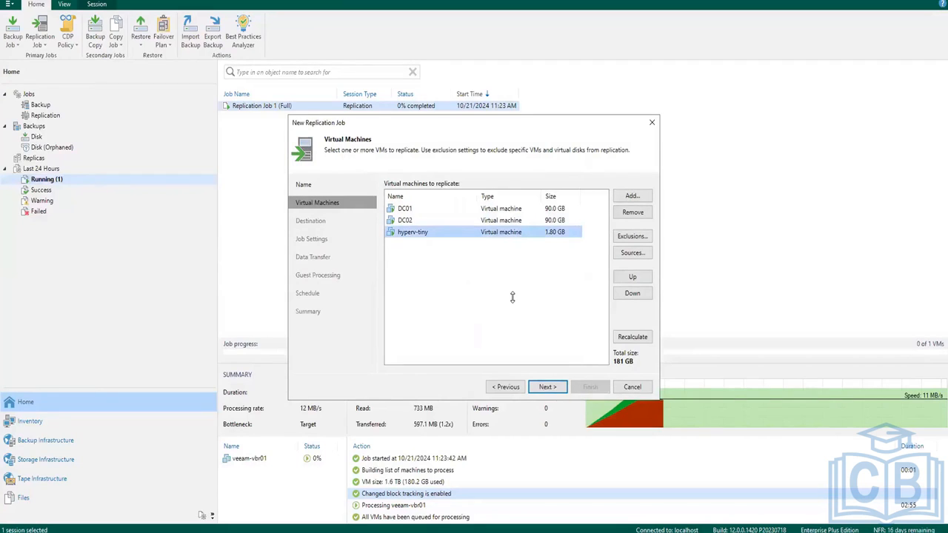
left_click(547, 387)
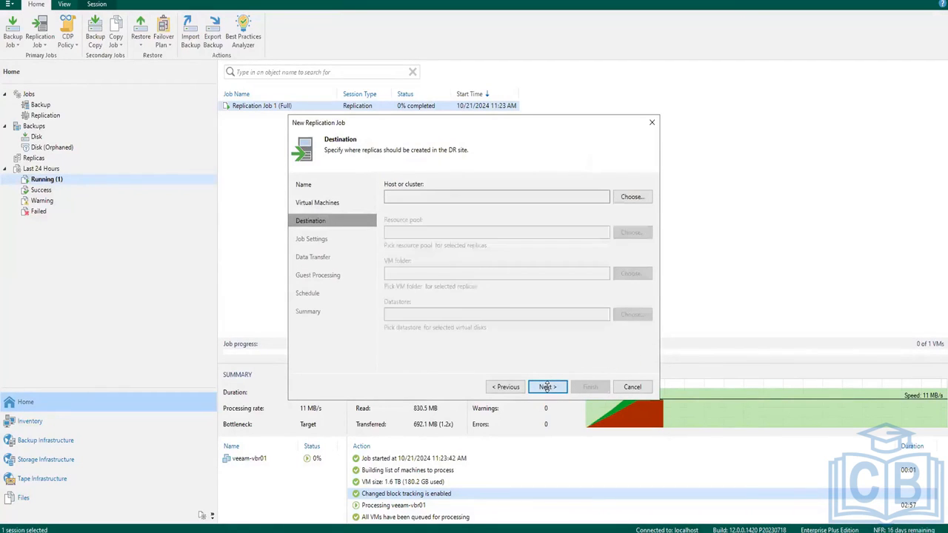
left_click(626, 201)
left_click(390, 169)
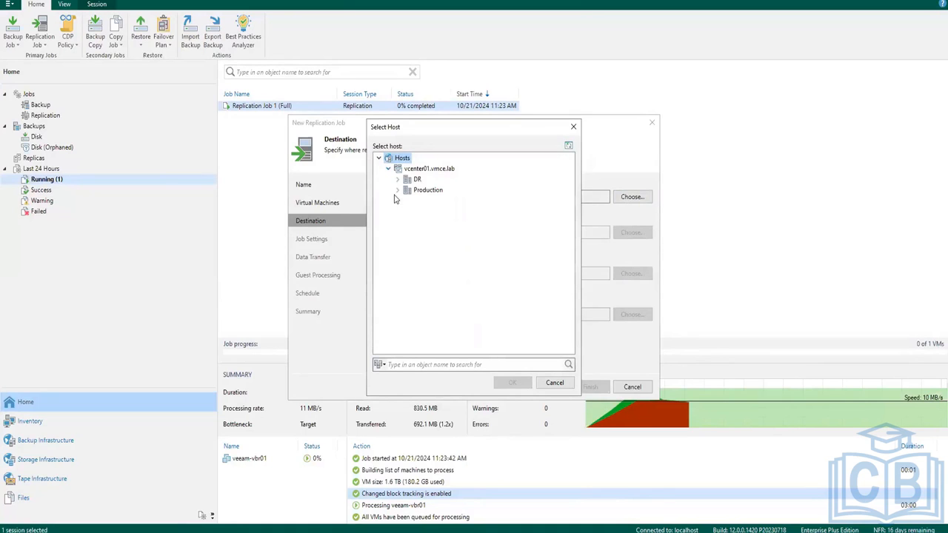
left_click(398, 191)
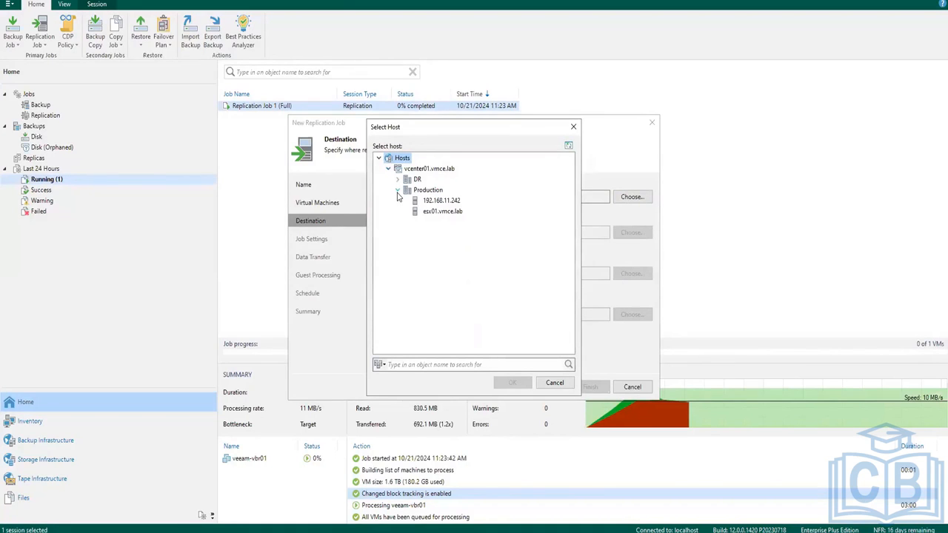
left_click(440, 201)
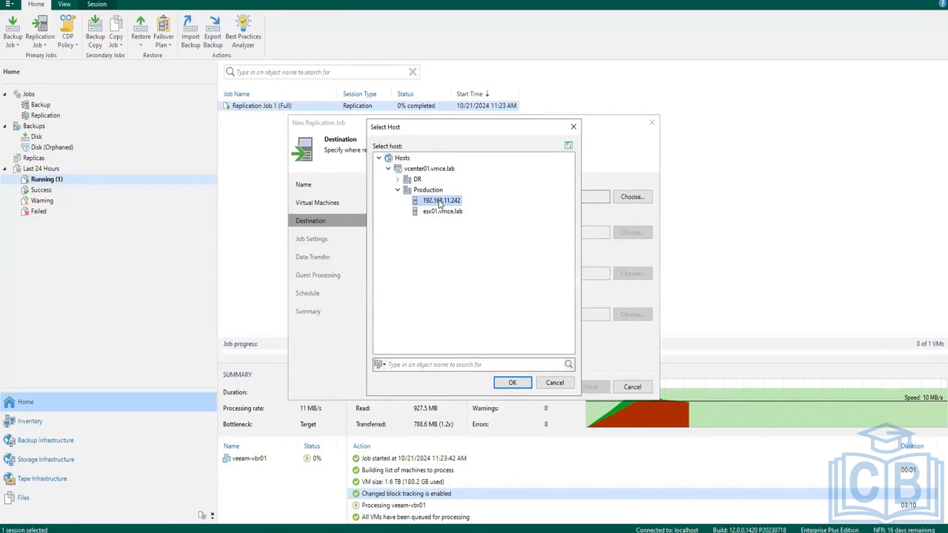
left_click(515, 385)
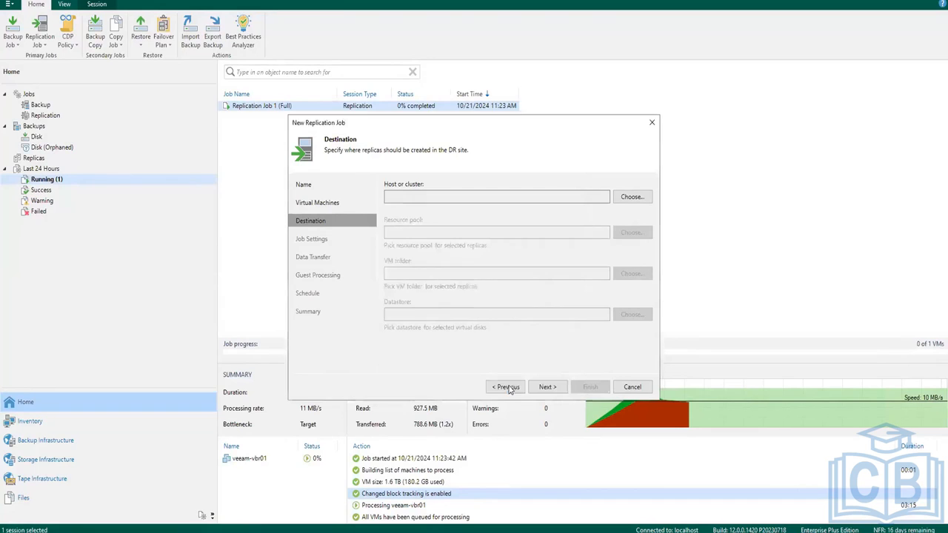
left_click_drag(401, 314, 456, 314)
left_click(458, 314)
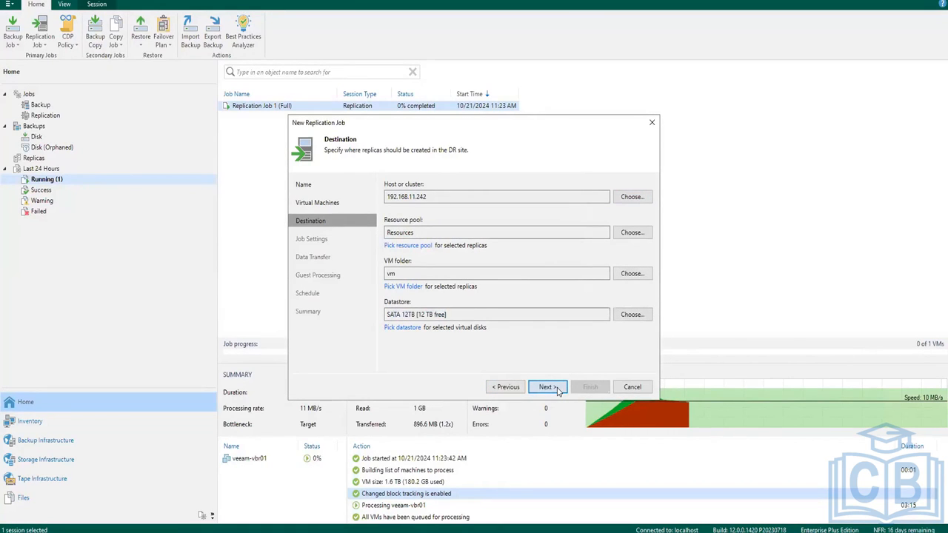
- Keep the default job settings, direct data transfer and guest processing, and schedule the replication job to run automatically daily at 10:00 PM, everyday
left_click(547, 387)
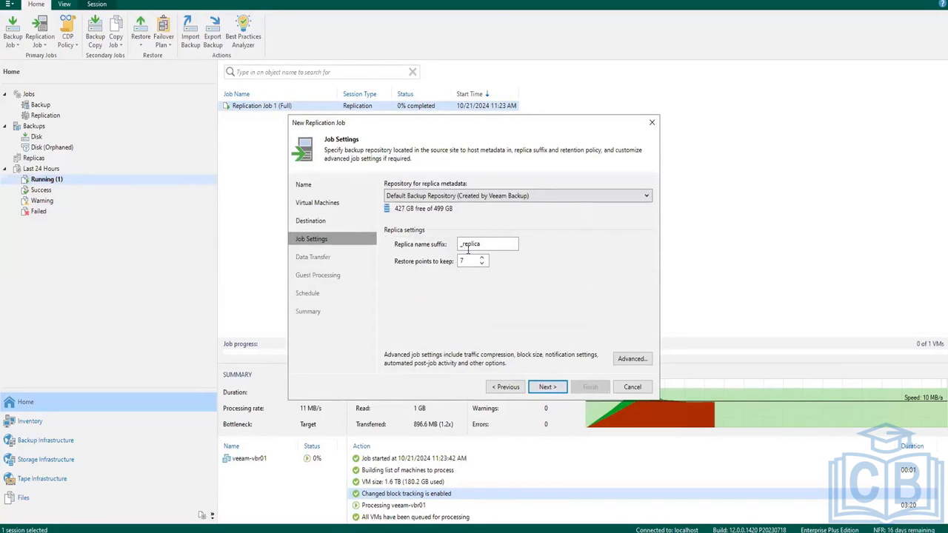
left_click(550, 387)
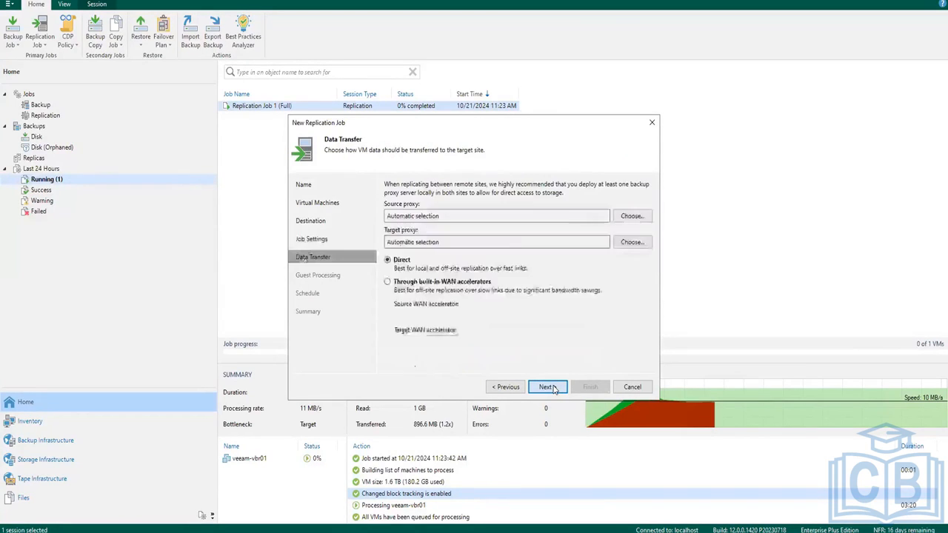
left_click(549, 388)
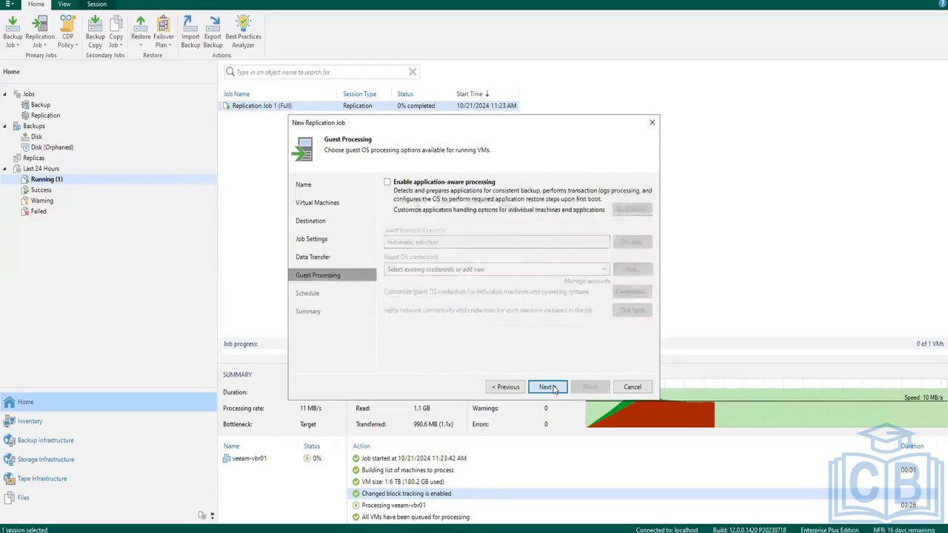
left_click(552, 388)
left_click(425, 187)
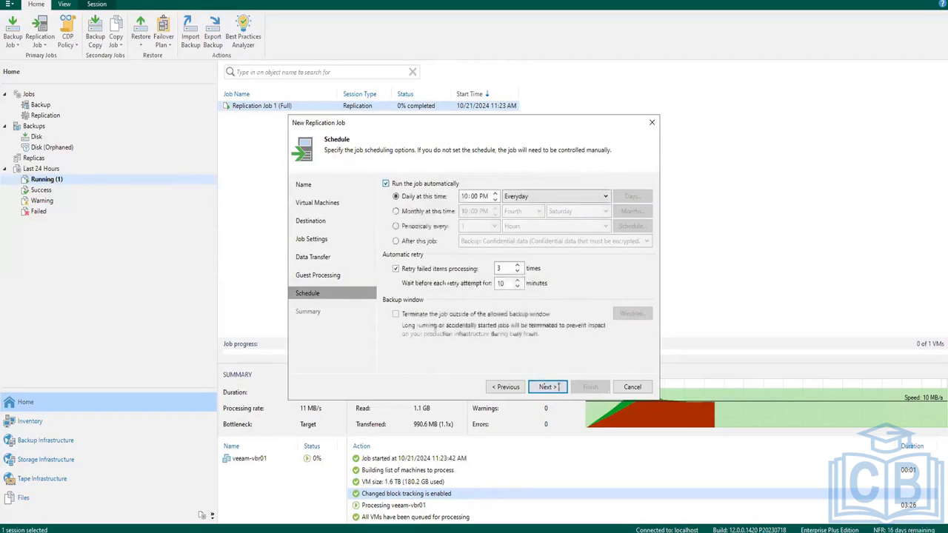
- Set the replication job to run as soon as the wizard finishes, and complete its creation
left_click(548, 387)
left_click(418, 363)
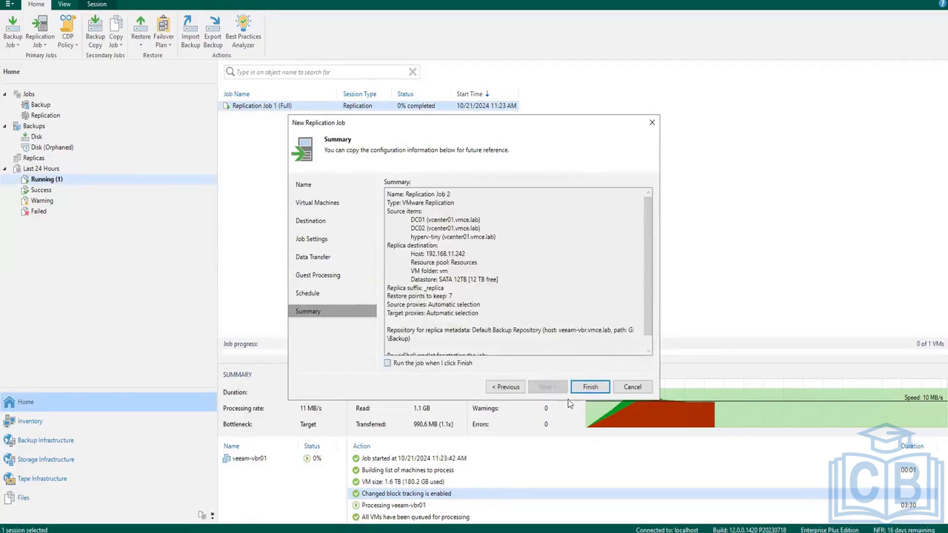
left_click(591, 388)
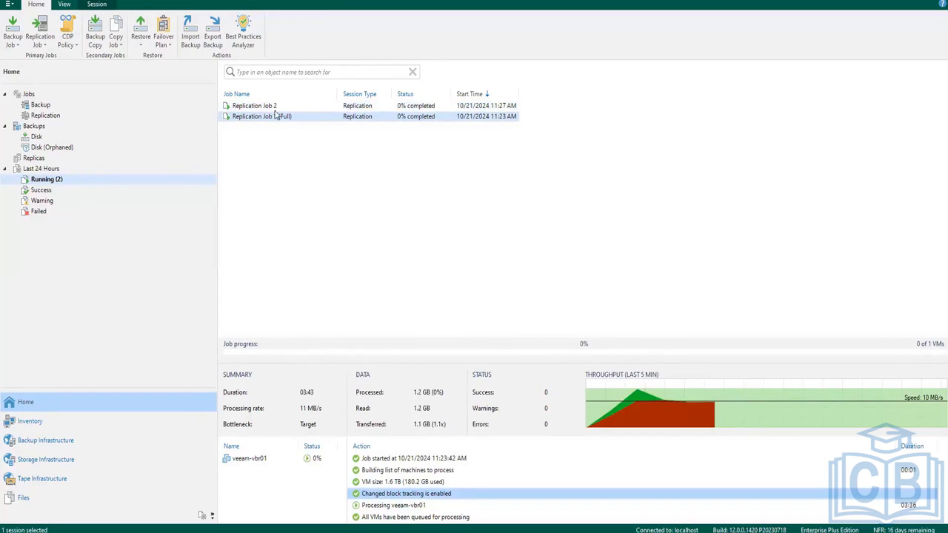
- View the Replication Job 2 session, and list the virtual machines of host esx01 in the ESXi Host Client
left_click(275, 108)
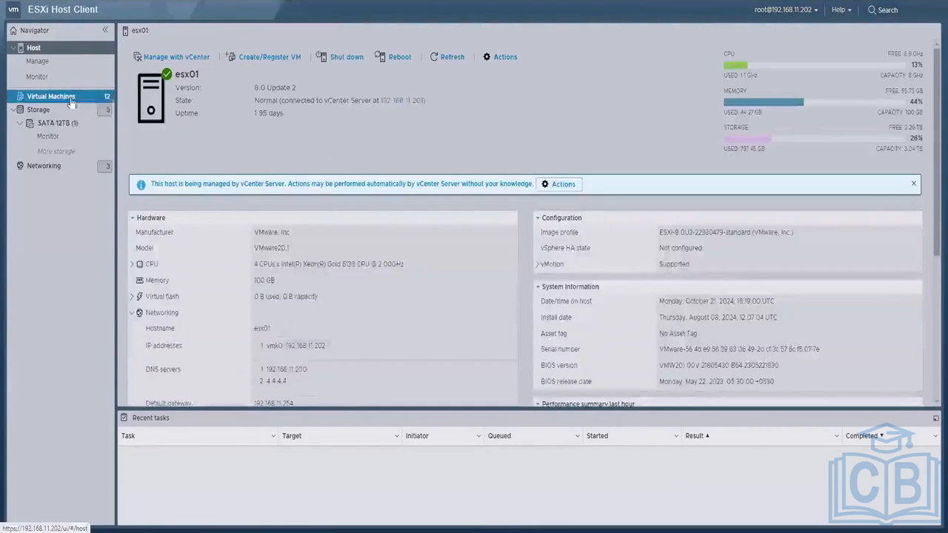
left_click(71, 101)
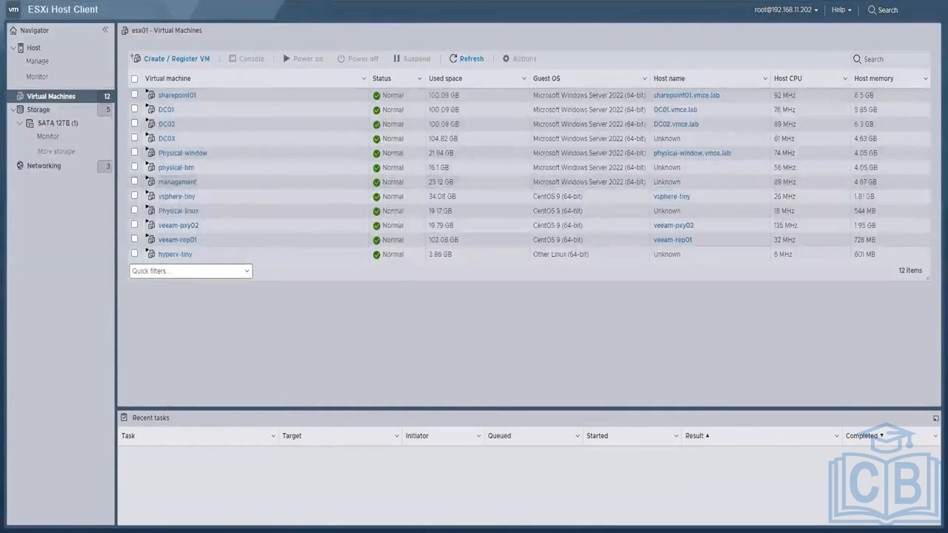
mouse_move(472, 530)
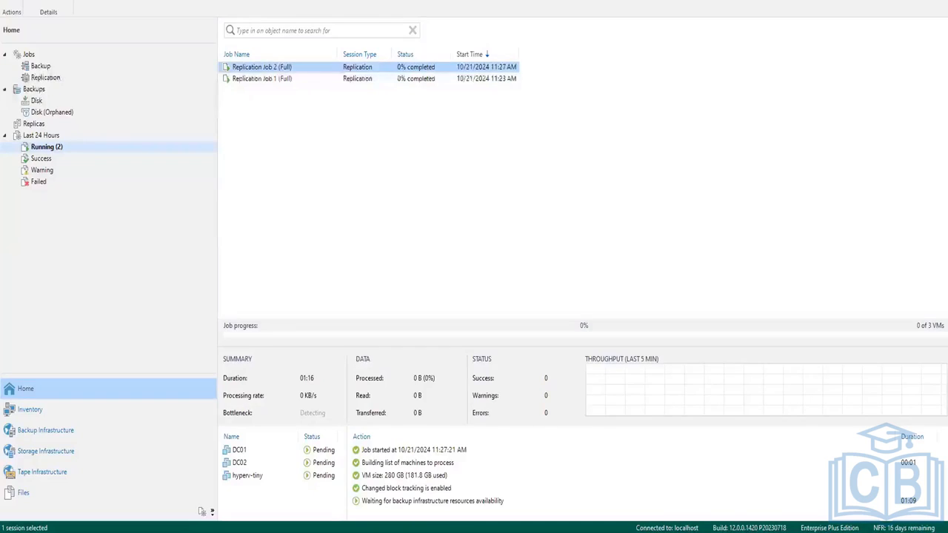
left_click(258, 81)
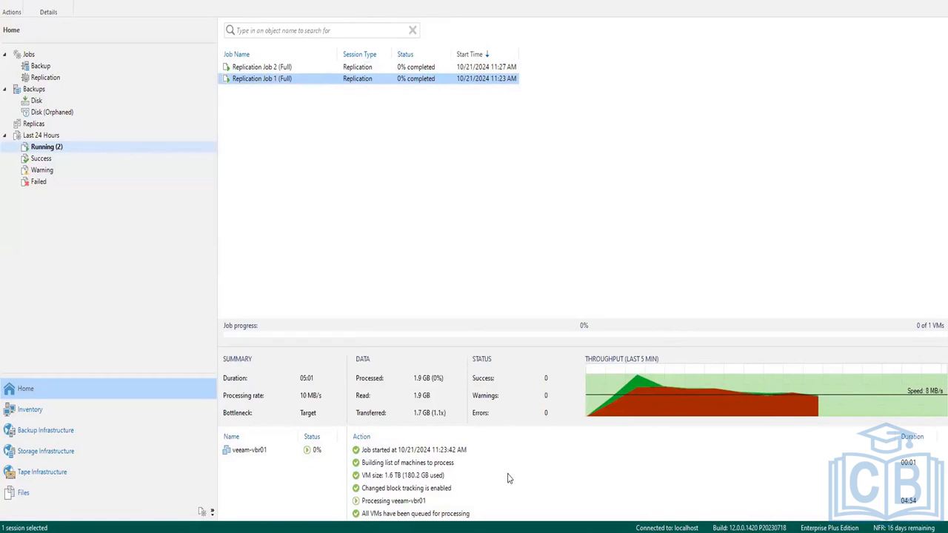
right_click(367, 80)
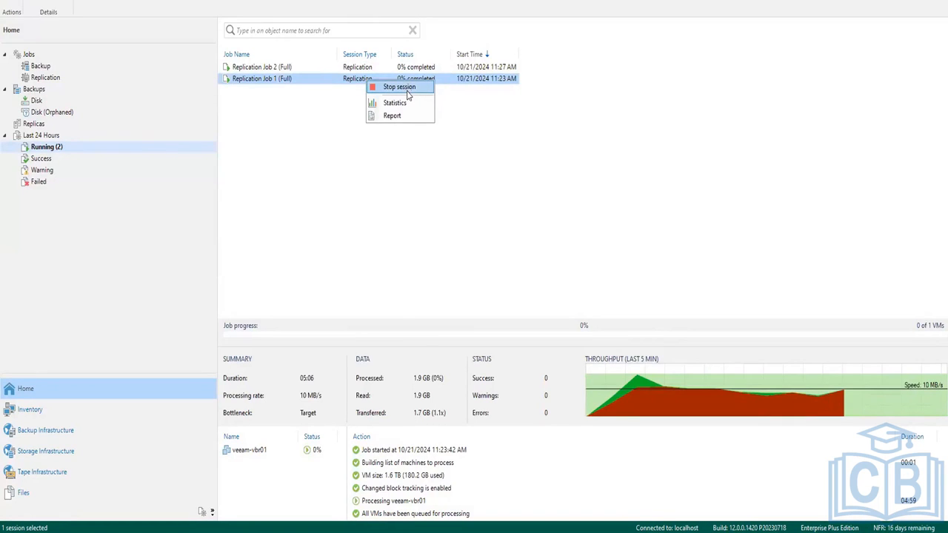
left_click(406, 92)
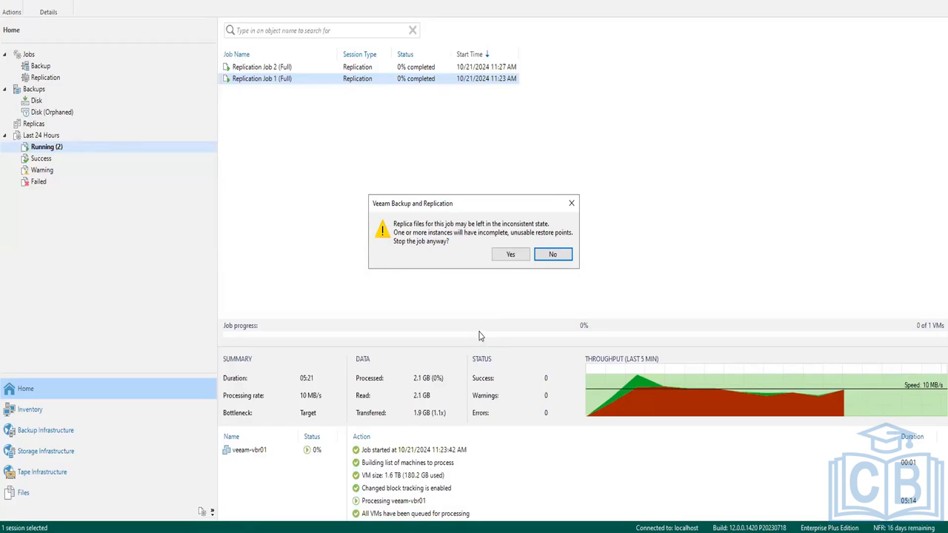
left_click(556, 254)
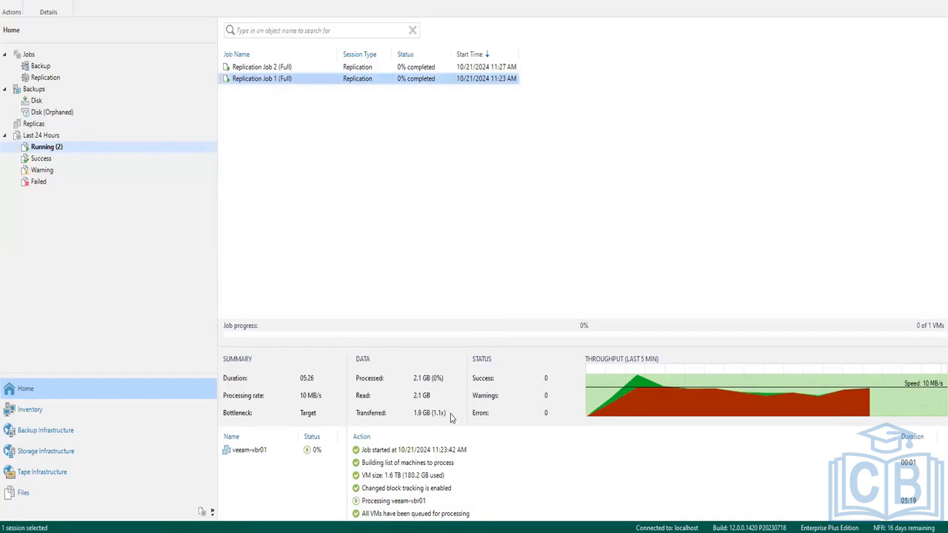
- Stop the running Replication Job 1 session despite the risk of incomplete restore points
left_click(428, 501)
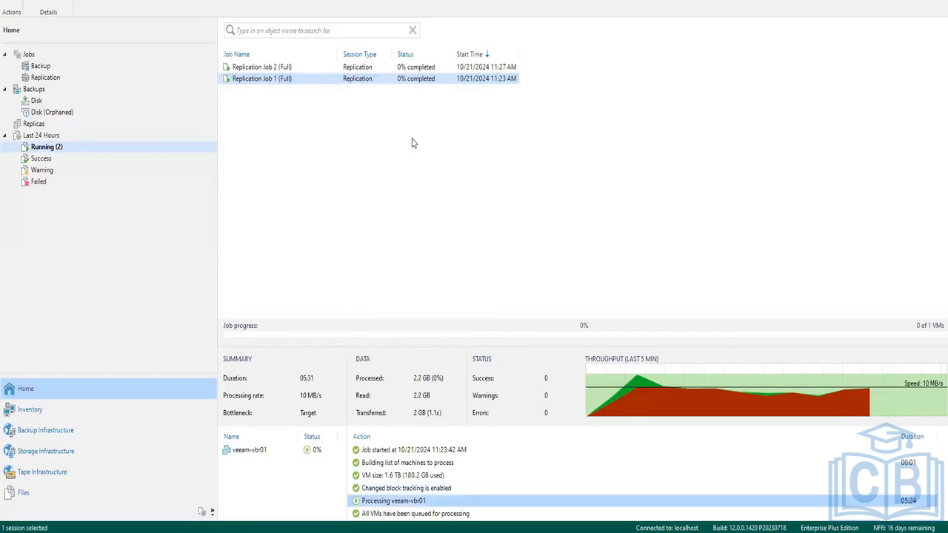
left_click(376, 69)
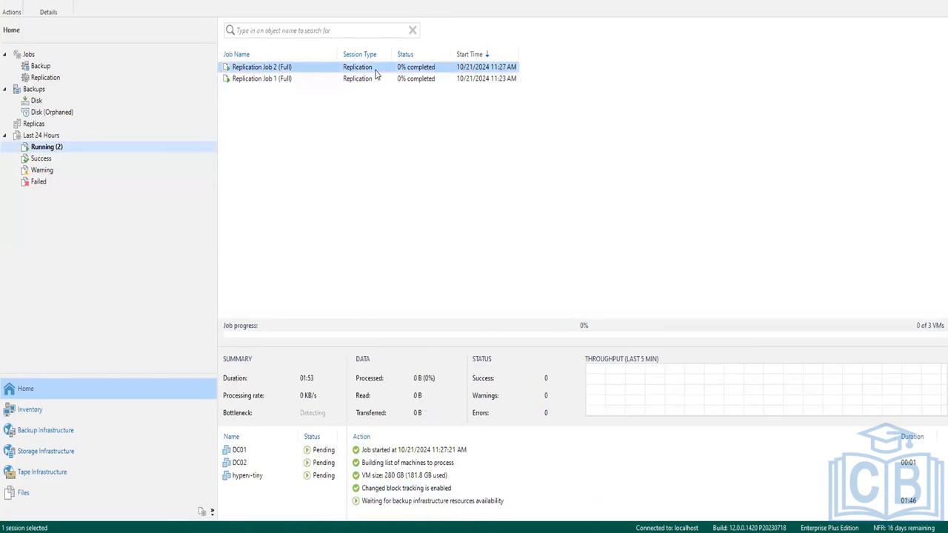
left_click(273, 82)
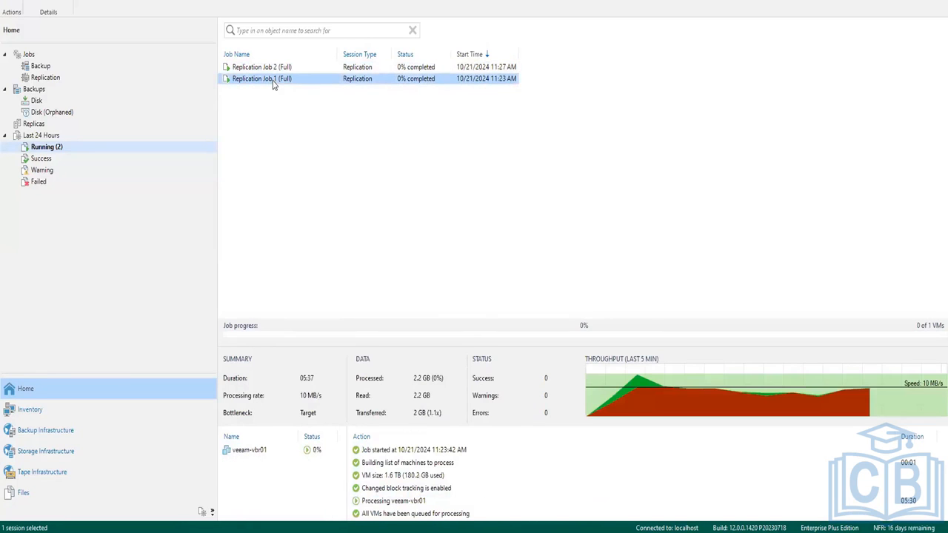
right_click(273, 83)
left_click(300, 87)
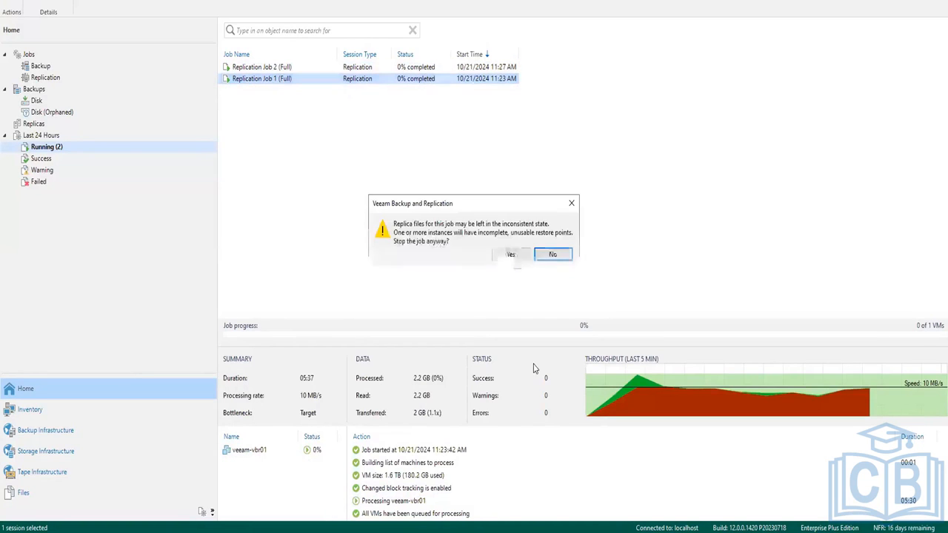
left_click(509, 256)
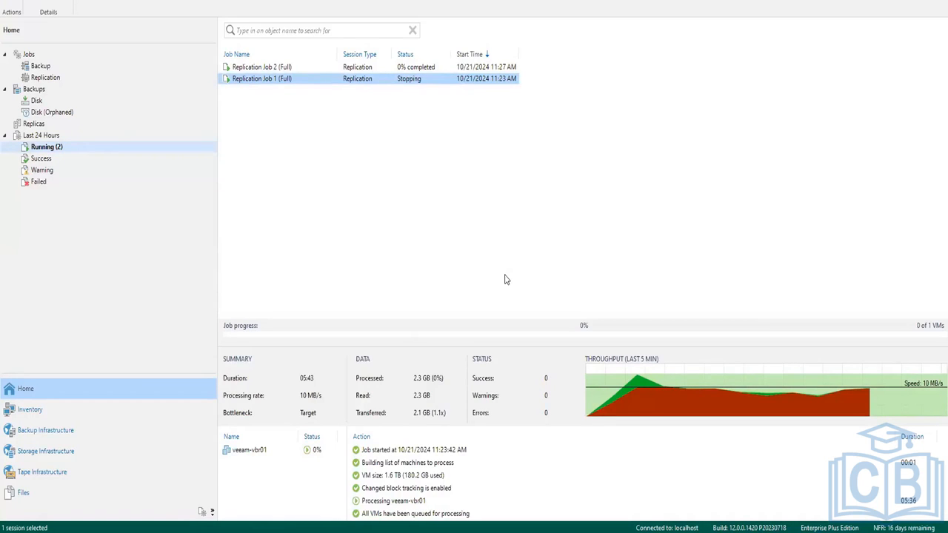
- Select the Replication Job 2 session, and refresh the virtual machine list of host 192.168.11.242 in the ESXi Host Client
left_click(292, 69)
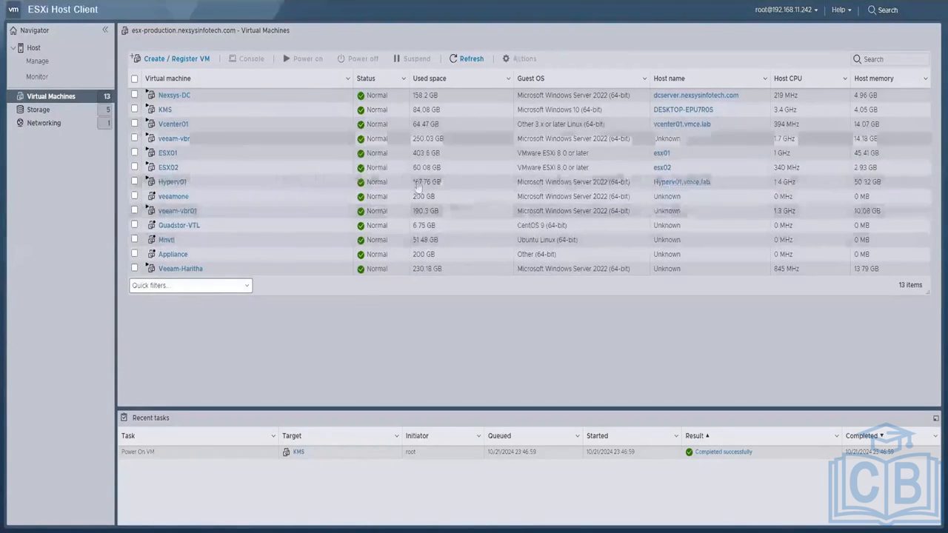
left_click(467, 59)
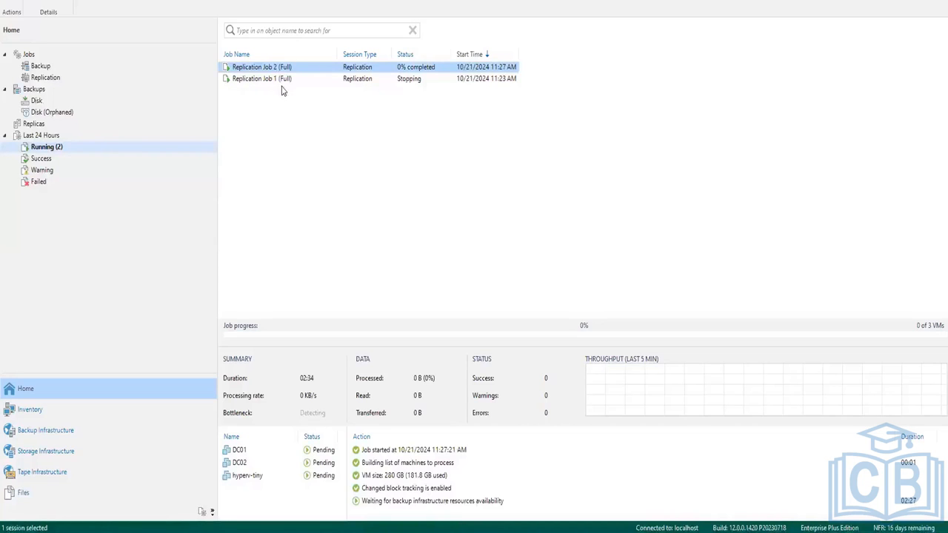
- Switch to Veeam and examine the processing logs of DC01, DC02 and hyperv-tiny in the Replication Job 2 session
left_click(289, 78)
left_click(292, 67)
left_click(249, 454)
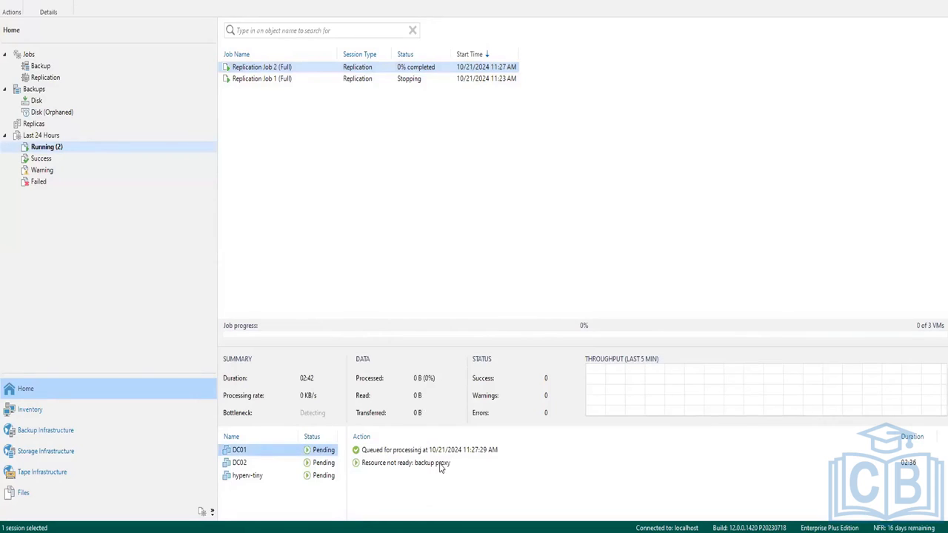
left_click(389, 468)
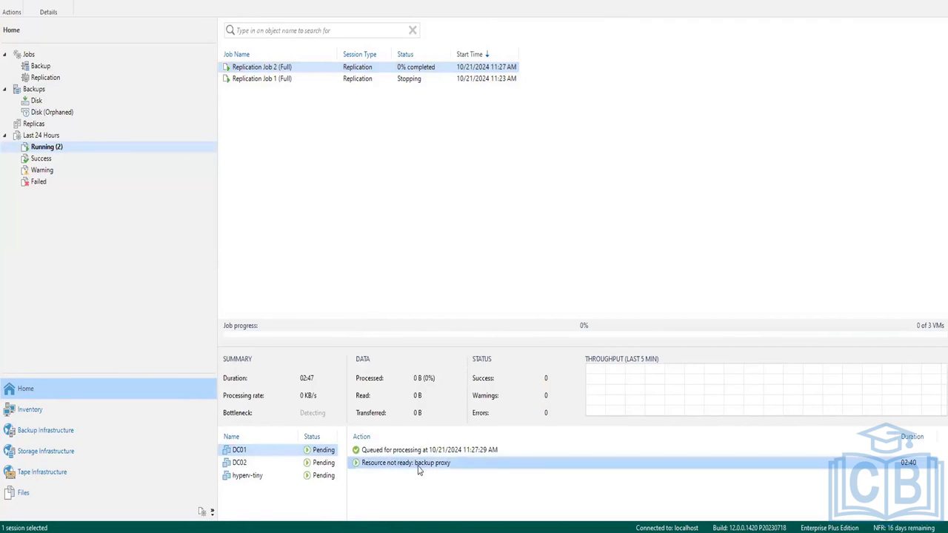
left_click(265, 465)
left_click(270, 476)
left_click(264, 460)
left_click(260, 451)
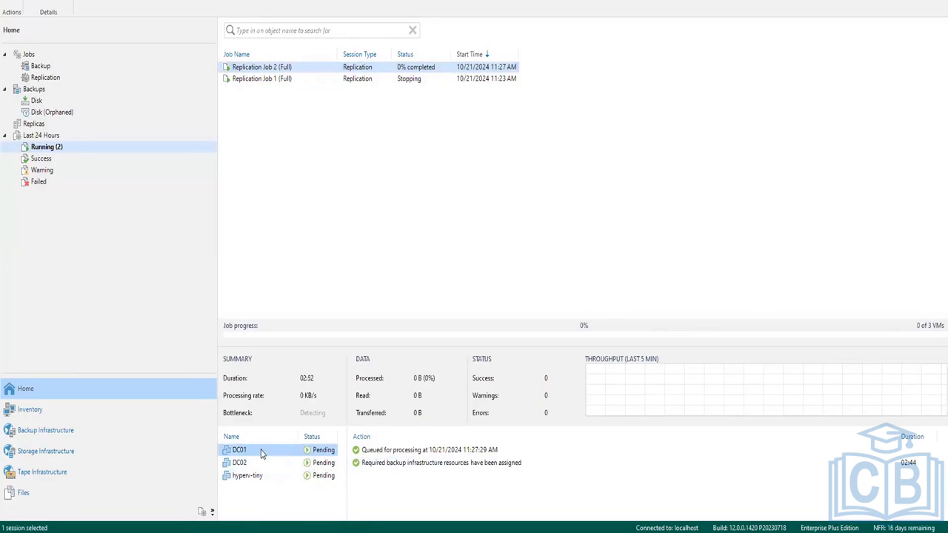
- Check the Replication Job 1 session and the processing log of veeam-vbr01
left_click(281, 79)
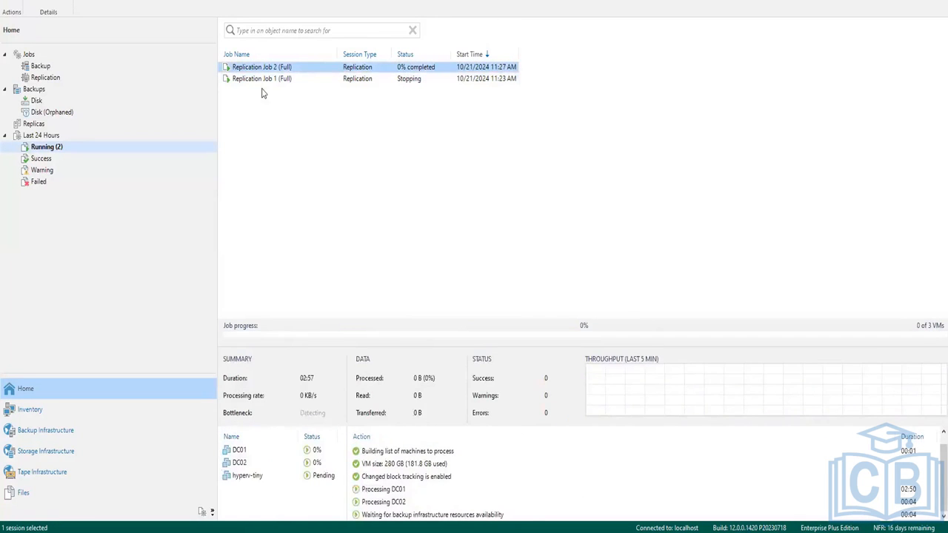
left_click(268, 80)
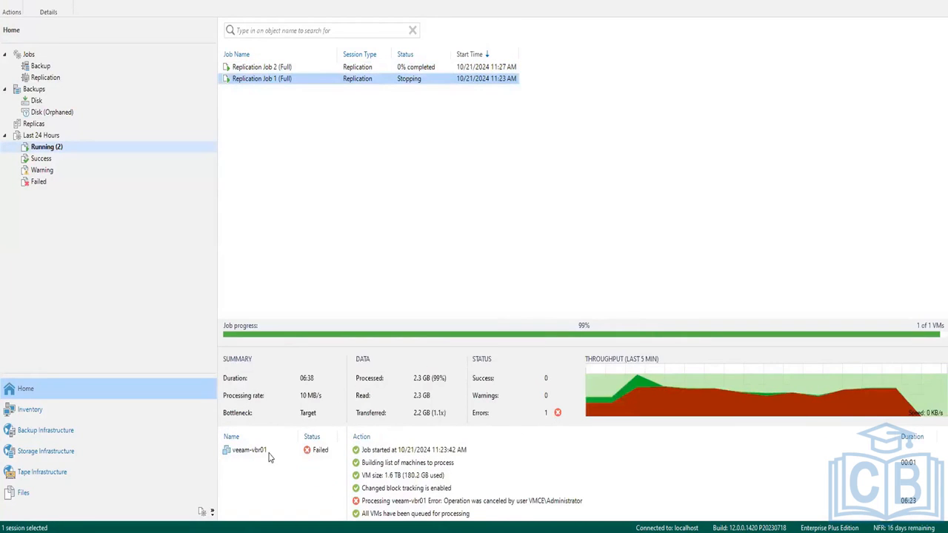
left_click(270, 455)
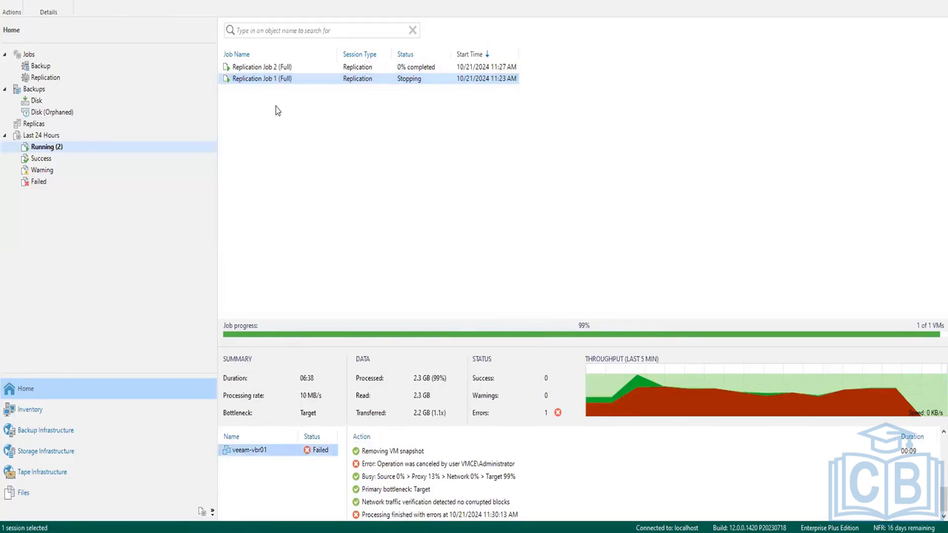
- Examine the Replication Job 2 action log and the processing details of DC02 and DC01
left_click(283, 69)
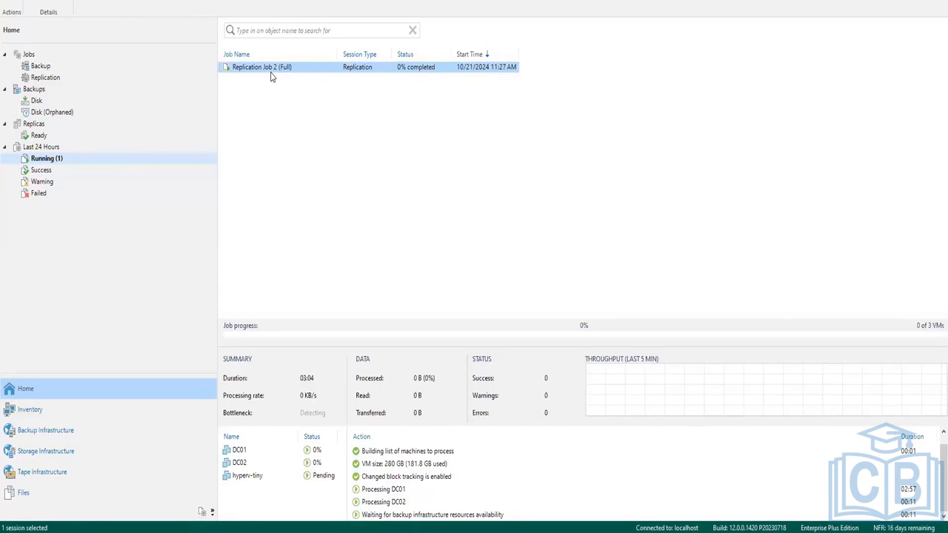
left_click(403, 480)
left_click(401, 492)
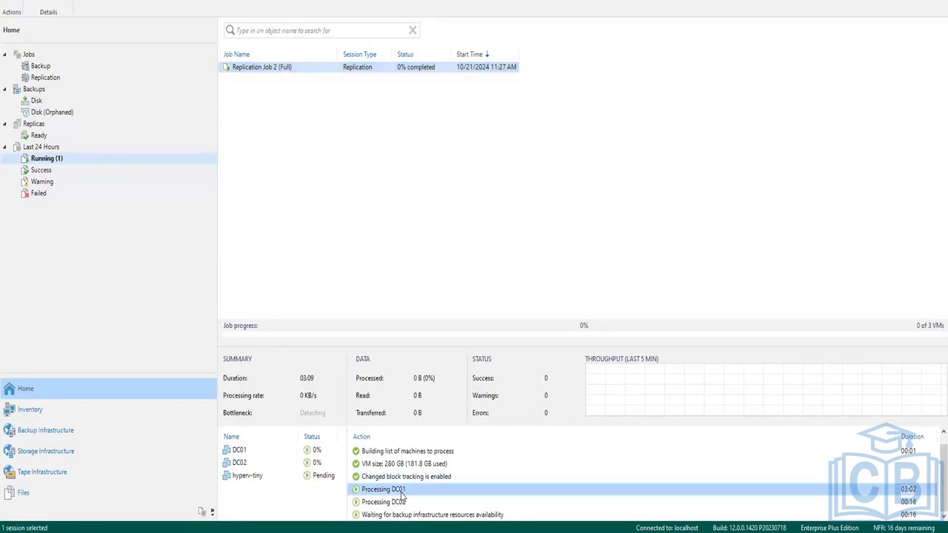
left_click(397, 516)
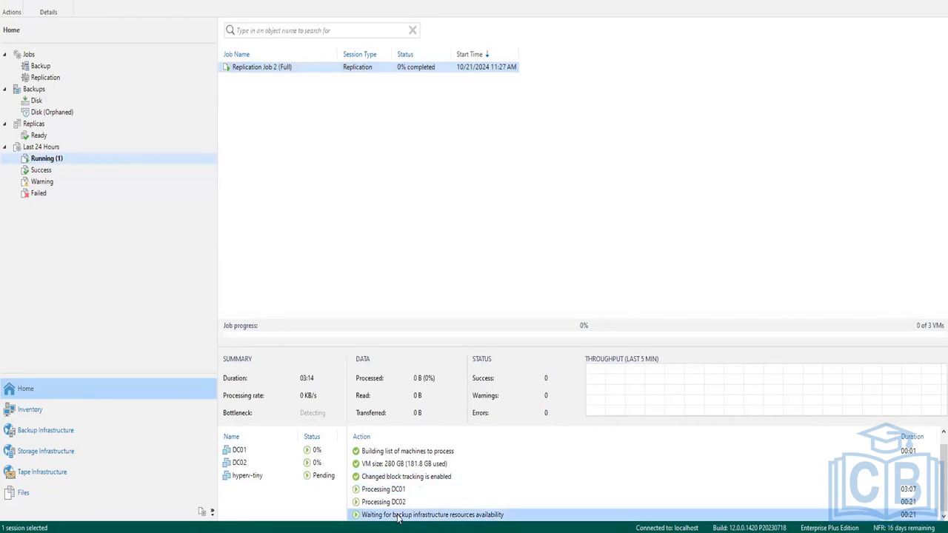
left_click(302, 465)
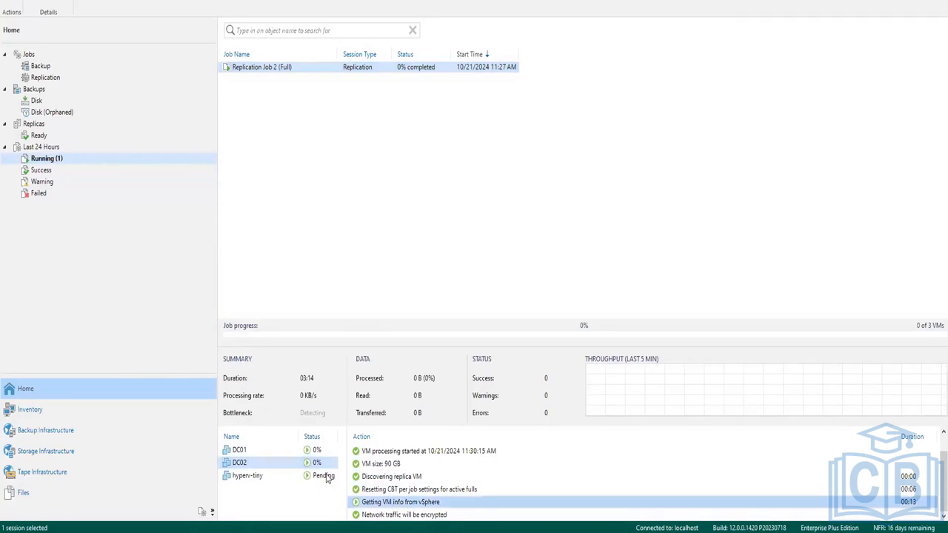
left_click(296, 455)
left_click(398, 479)
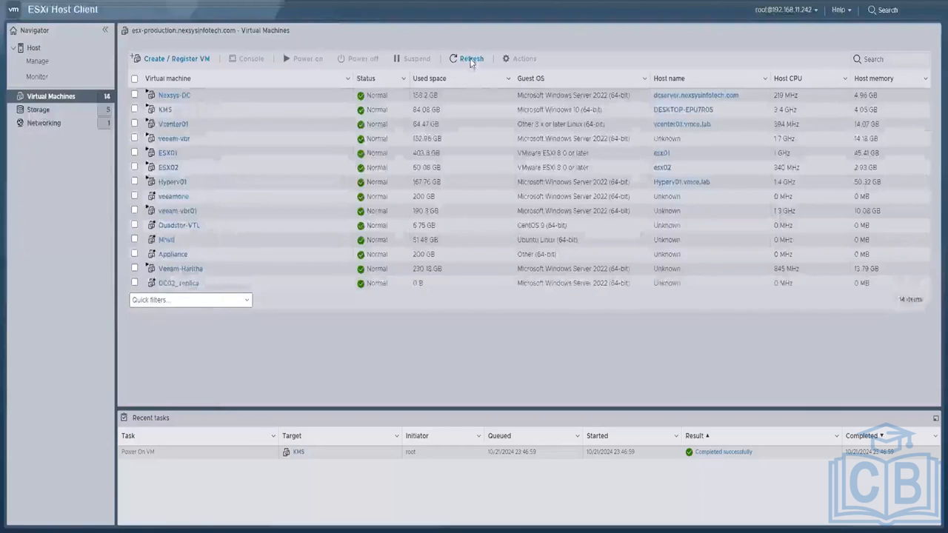
- Refresh the virtual machine list of host 192.168.11.242 in the ESXi Host Client and view the details of DC02_replica
left_click(468, 58)
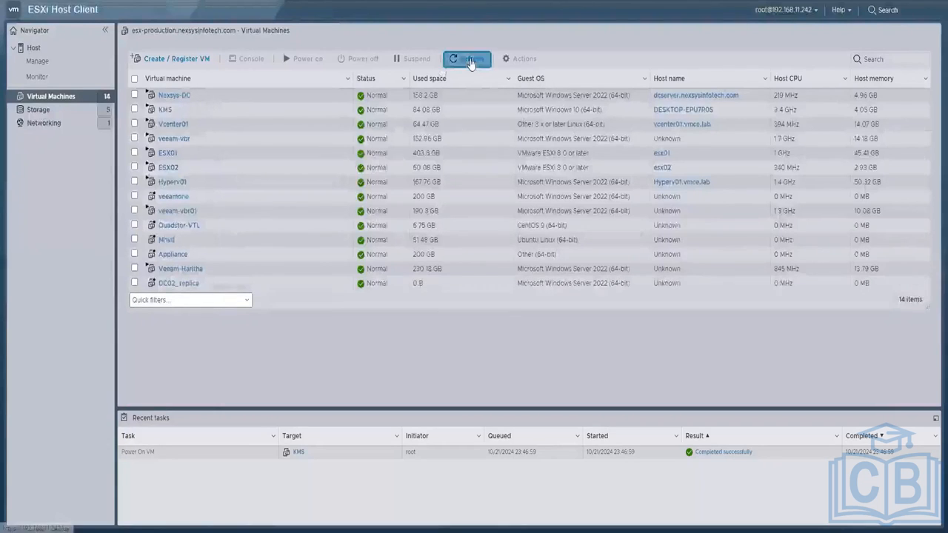
left_click(219, 287)
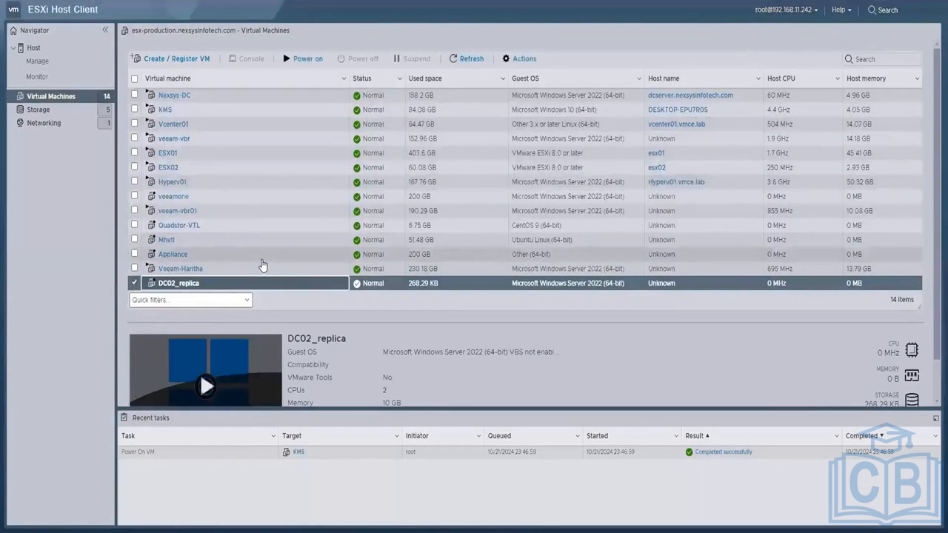
scroll(277, 265, "down", 2)
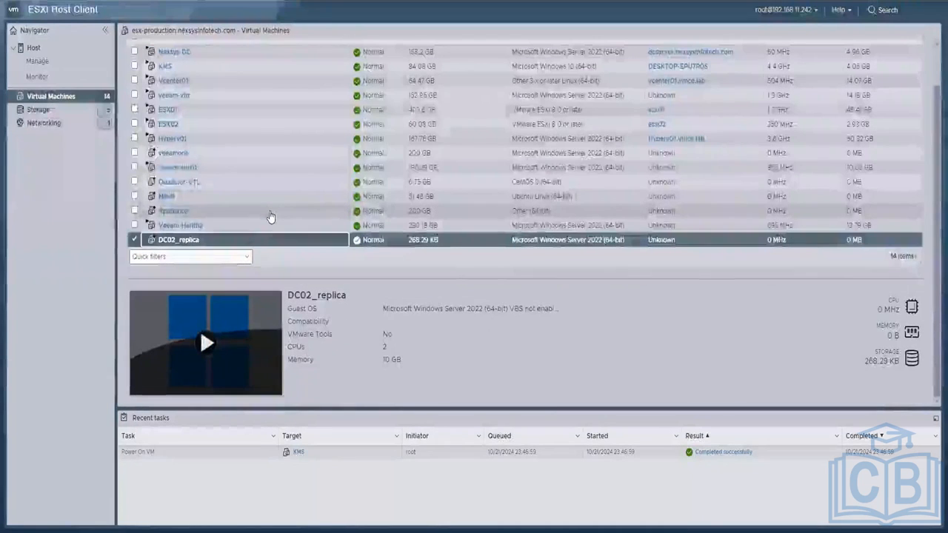
scroll(271, 214, "up", 2)
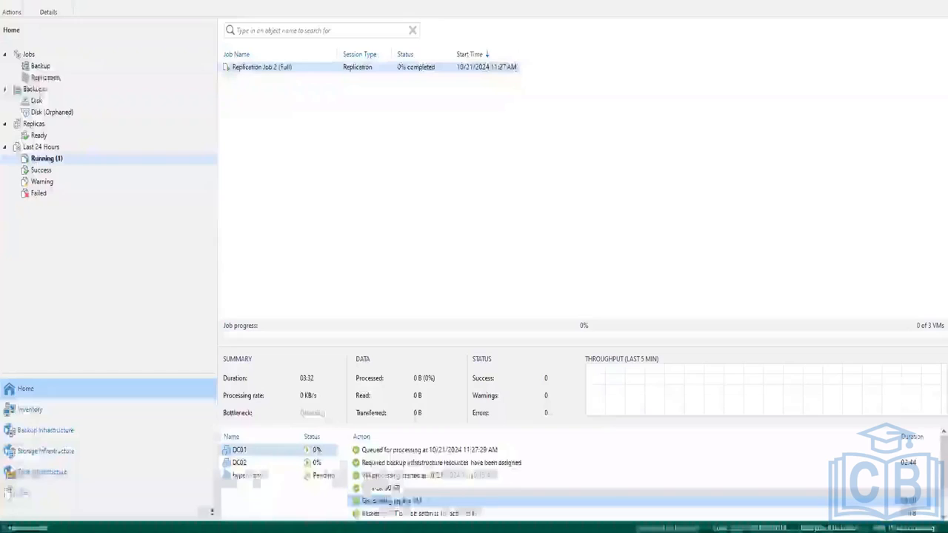
- Monitor the processing logs of hyperv-tiny, DC02 and DC01 in Veeam's running Replication Job 2 session, comparing their proxy preparation entries
left_click(271, 478)
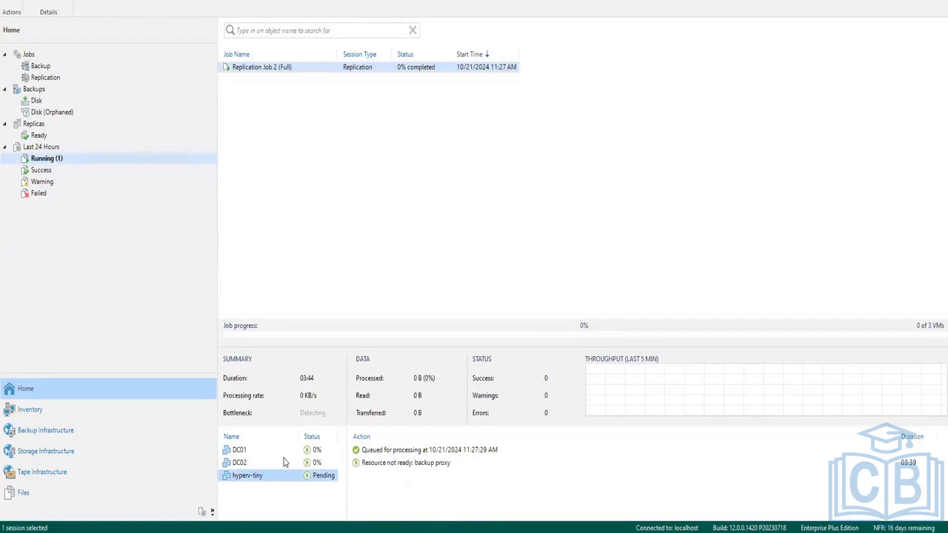
left_click(282, 461)
key("Up")
left_click(285, 463)
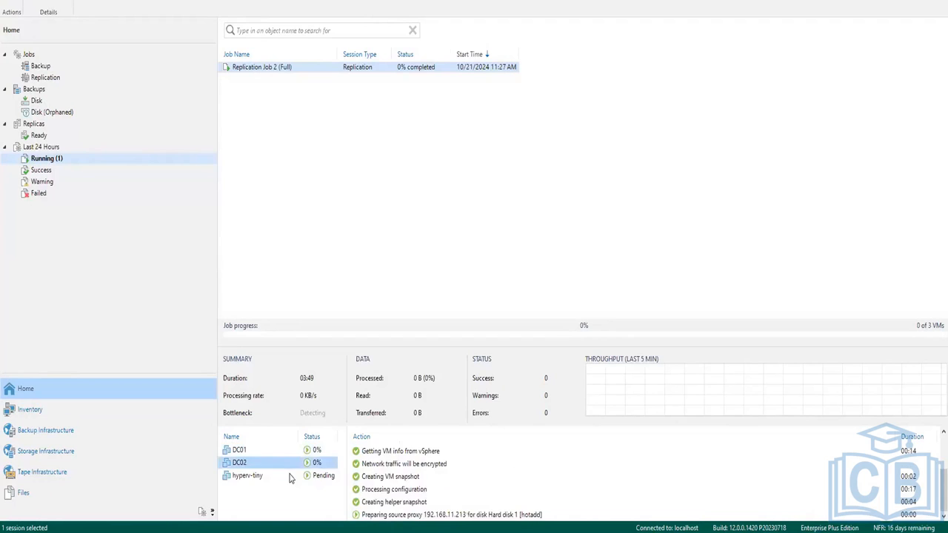
left_click(290, 477)
left_click(291, 461)
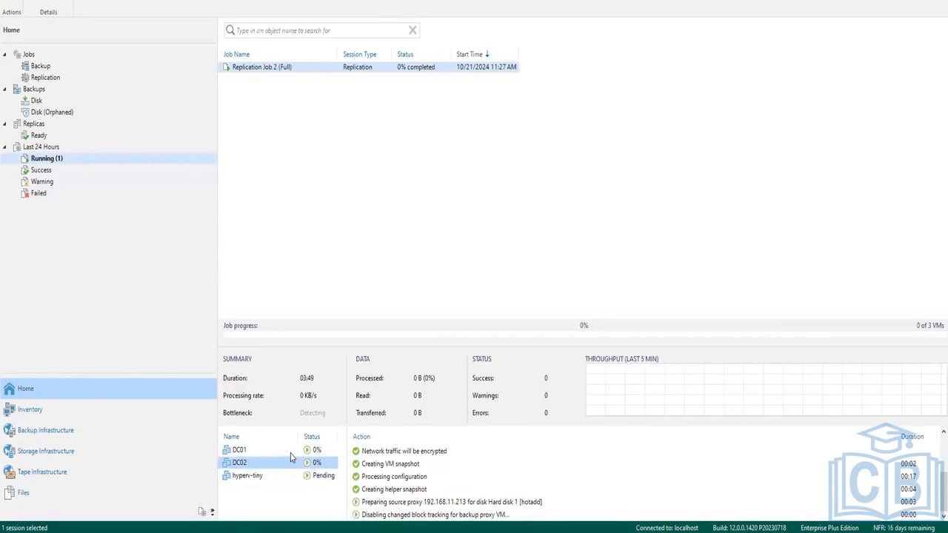
left_click(259, 451)
left_click(259, 463)
left_click(276, 479)
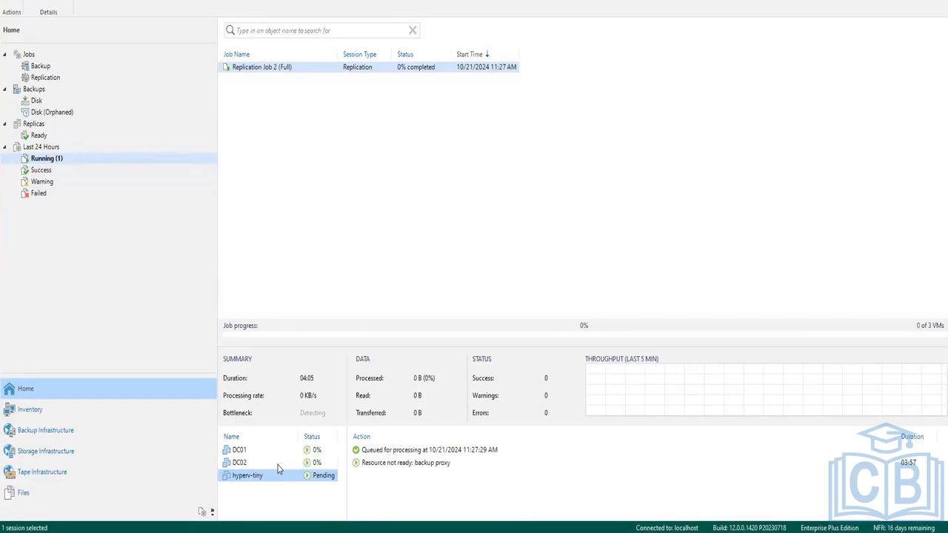
left_click(281, 457)
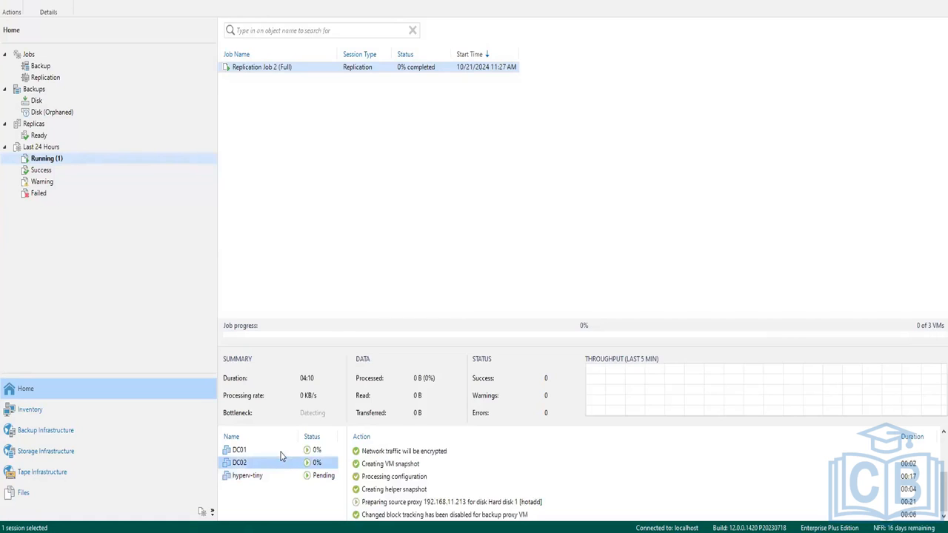
left_click(280, 451)
left_click(280, 462)
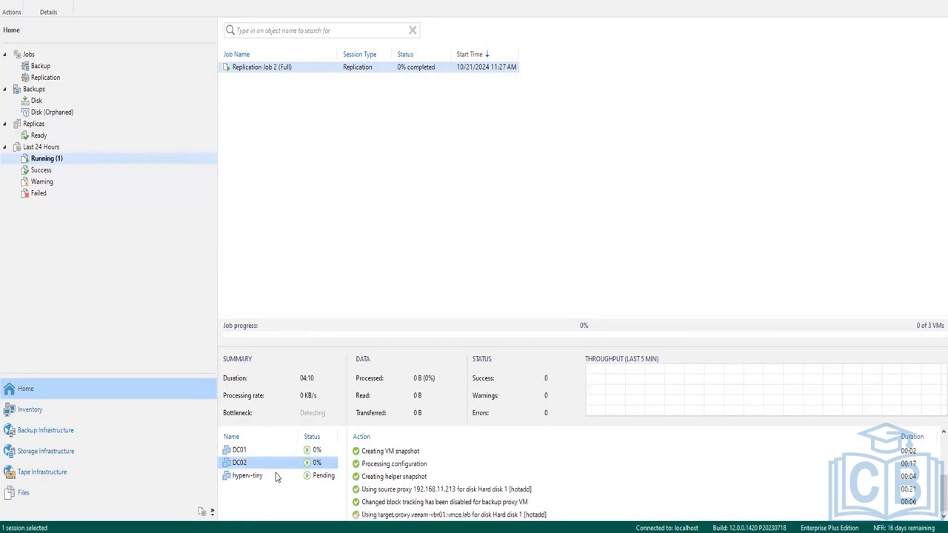
left_click(280, 474)
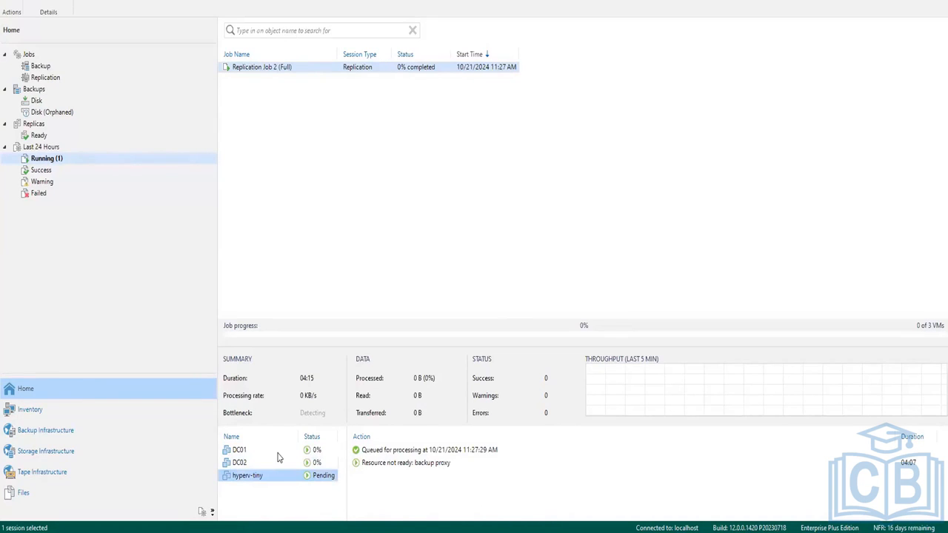
left_click(278, 453)
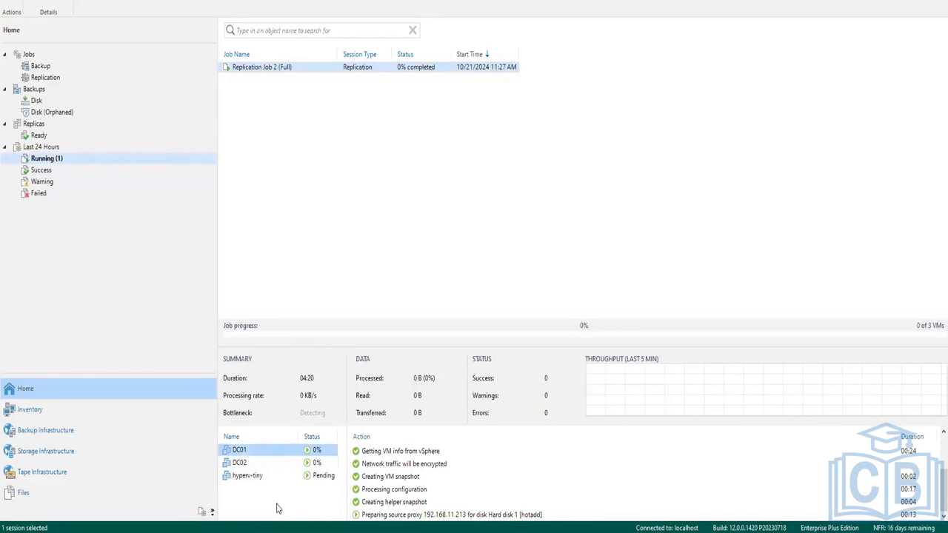
left_click(276, 482)
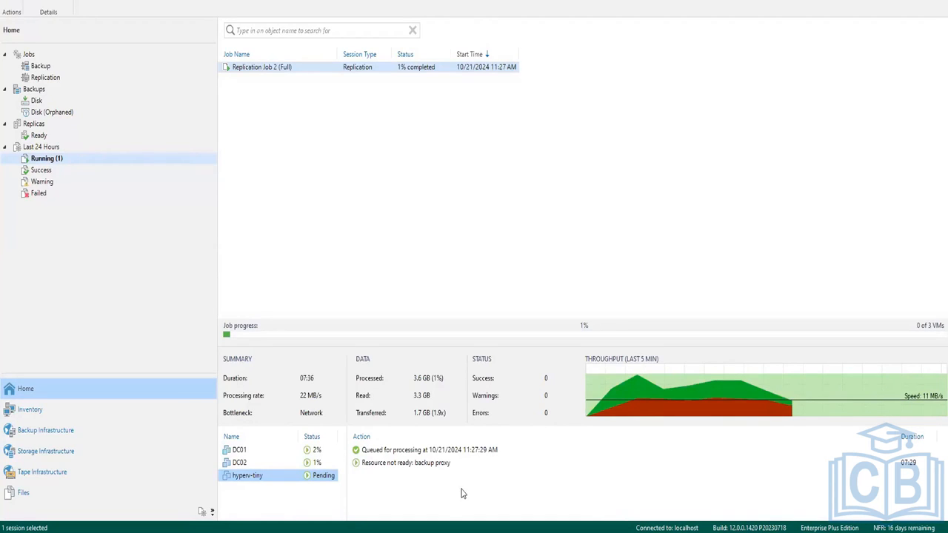
- Check DC02's target disk hot-add and Hard disk 1 read entries, and recheck the log of hyperv-tiny
left_click(267, 451)
left_click(267, 462)
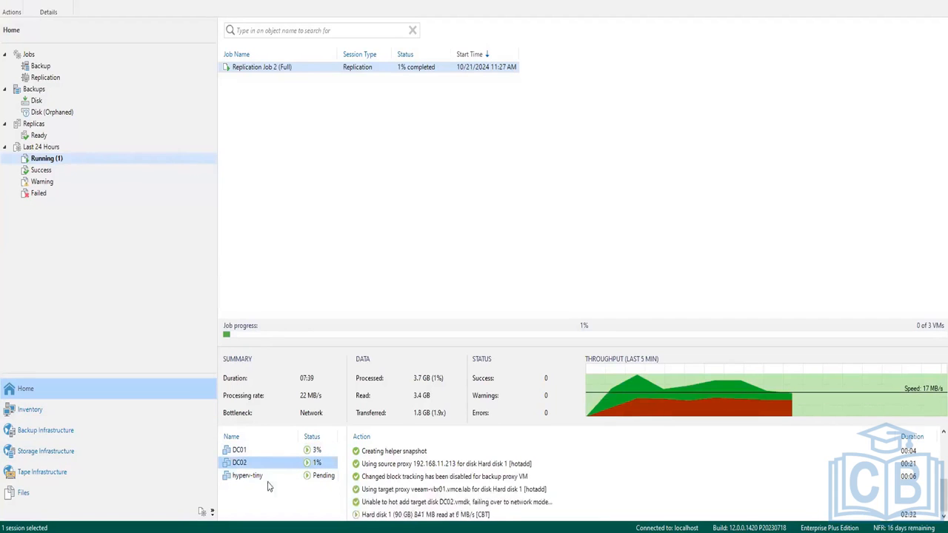
left_click(448, 503)
left_click(449, 515)
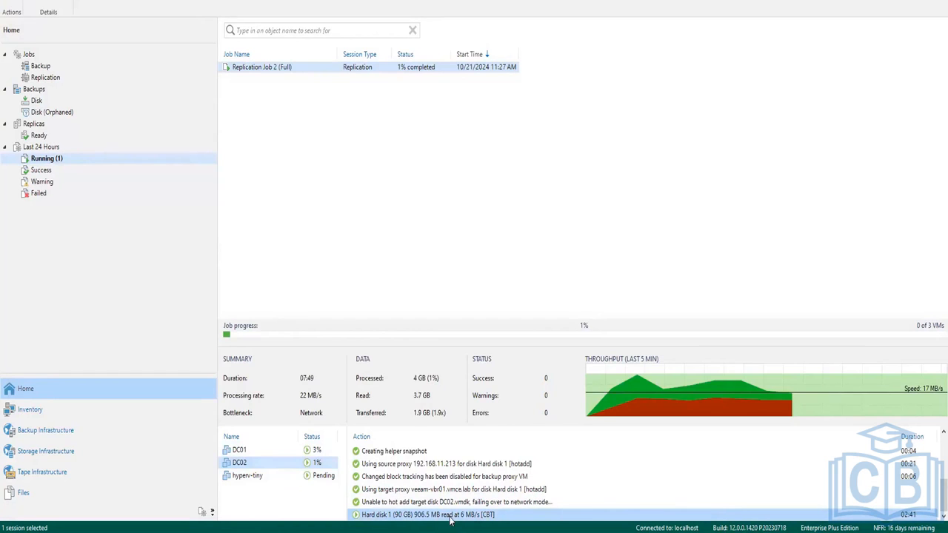
left_click(276, 478)
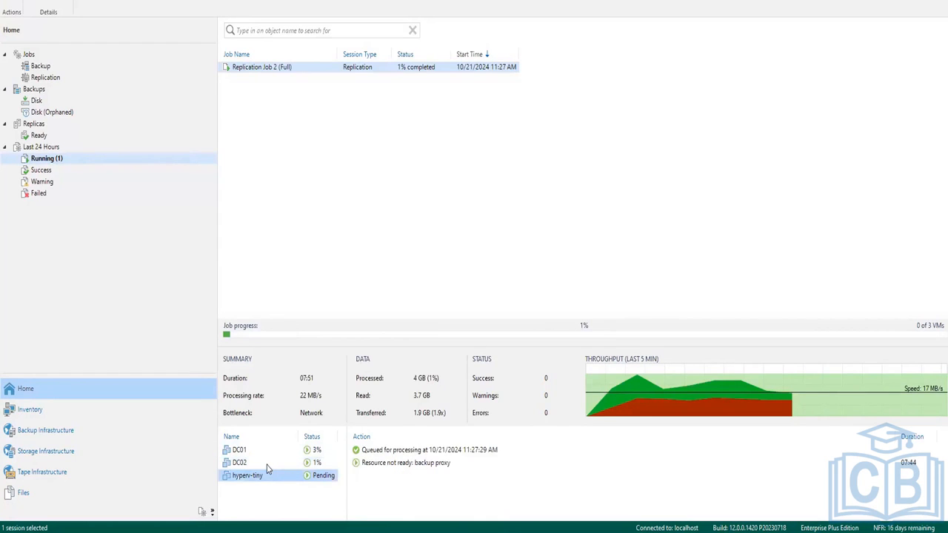
- View DC01's processing log and check which source and target proxies are used for Hard disk 1
left_click(267, 466)
left_click(268, 454)
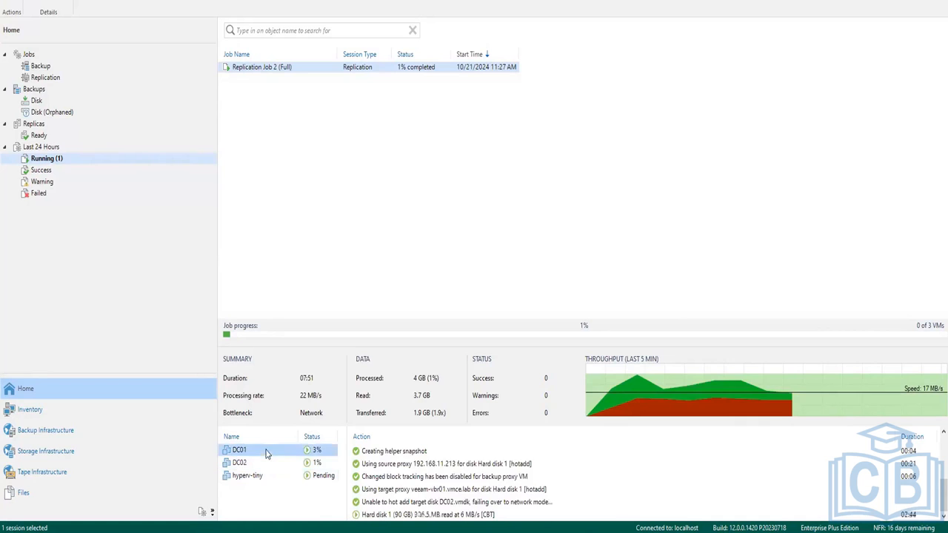
left_click(400, 454)
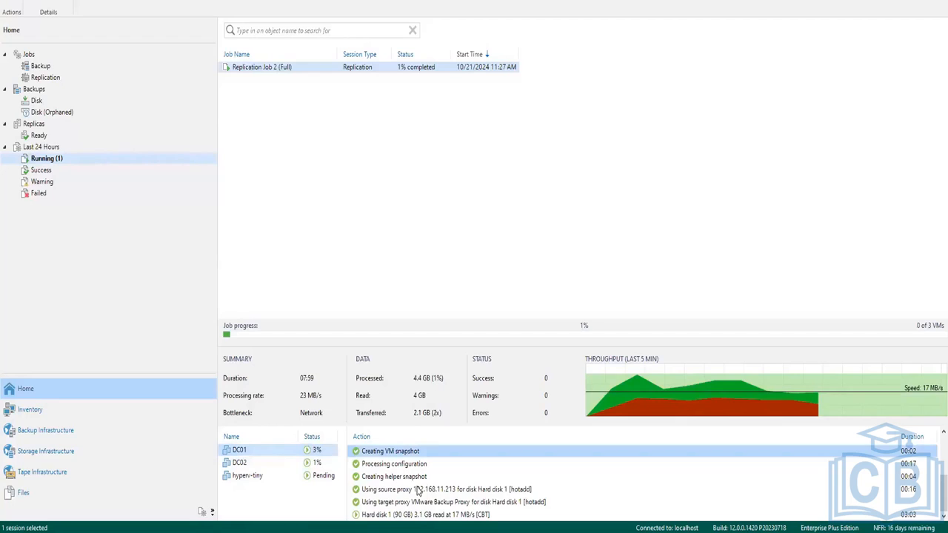
left_click(380, 505)
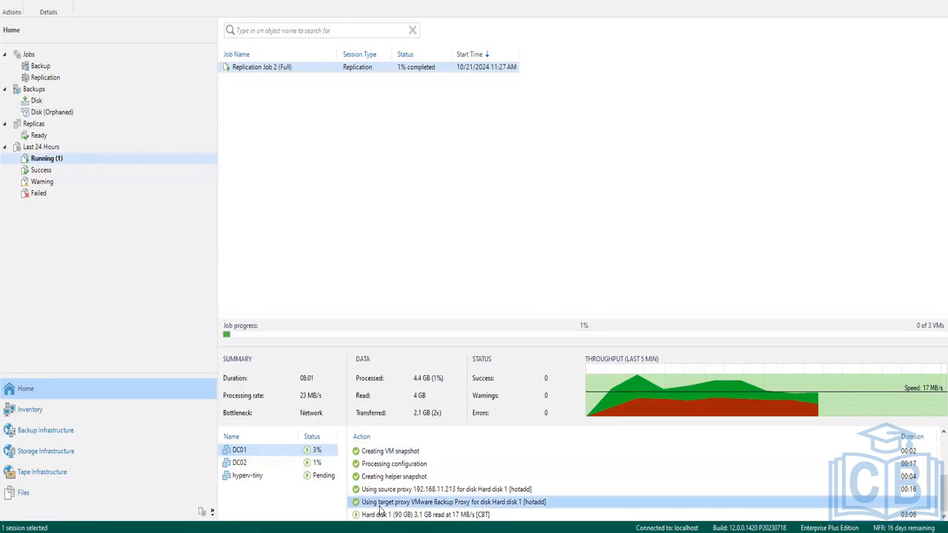
left_click(399, 493)
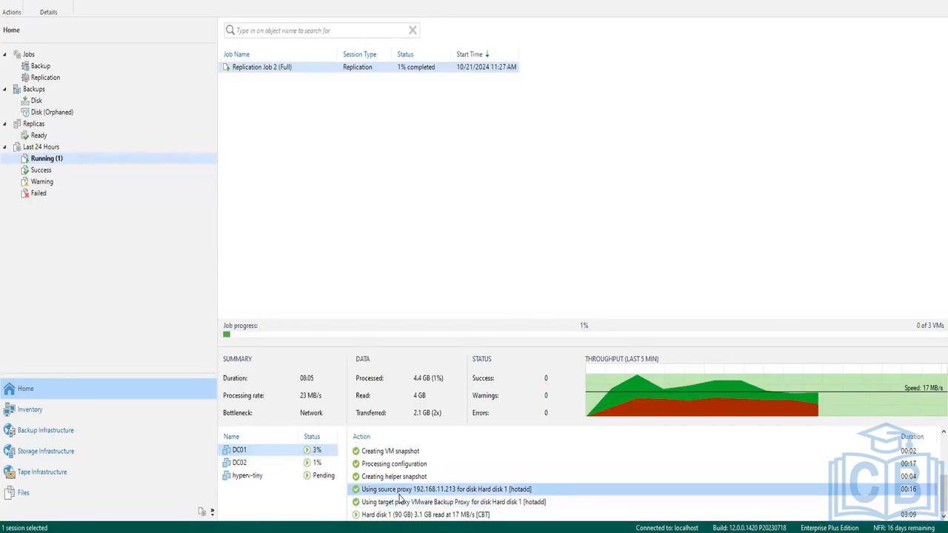
- Go through DC01's logged actions from VM snapshot creation, configuration and helper snapshot to the proxies and Hard disk 1 read
left_click(406, 455)
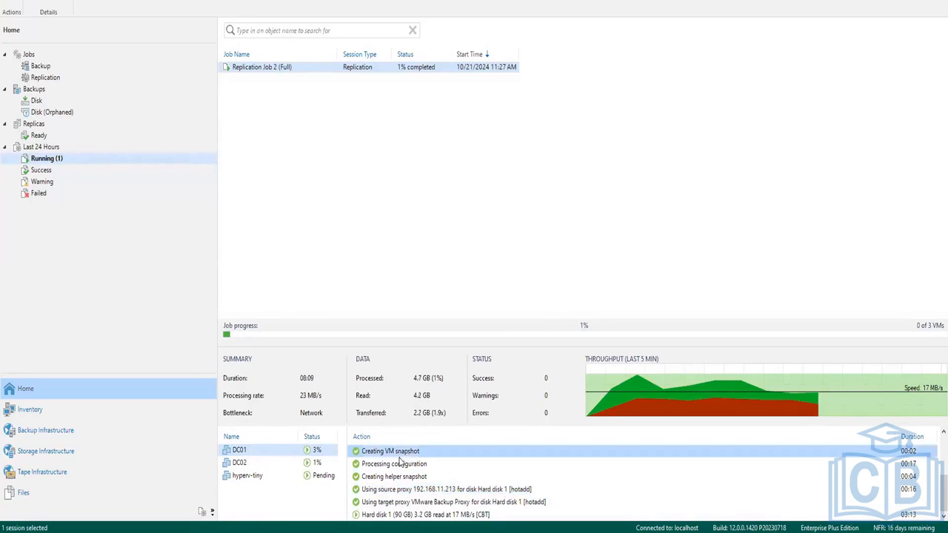
left_click(394, 467)
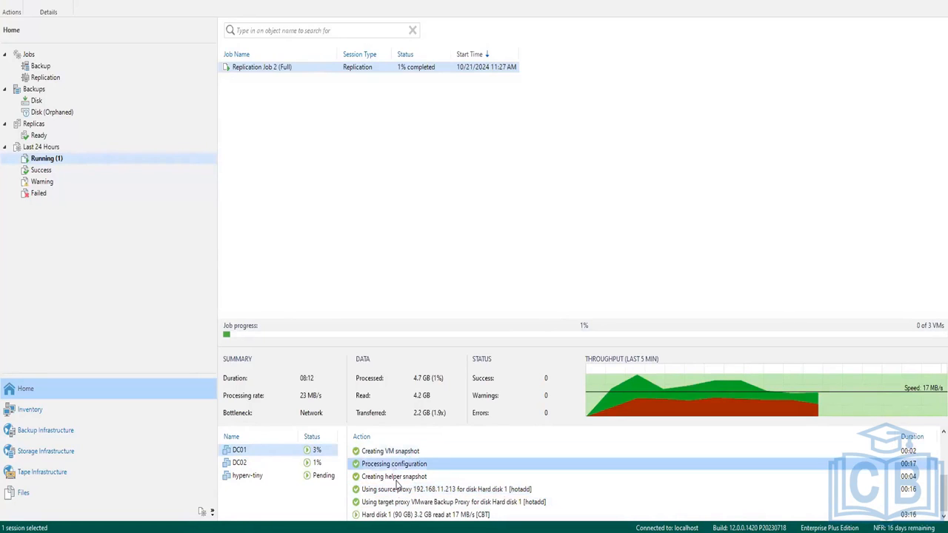
left_click(397, 478)
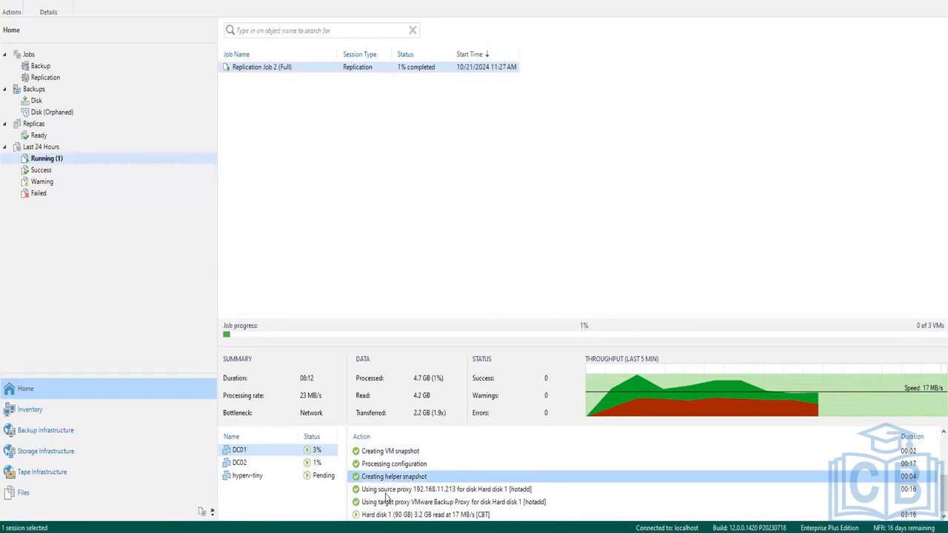
left_click(386, 494)
left_click(407, 505)
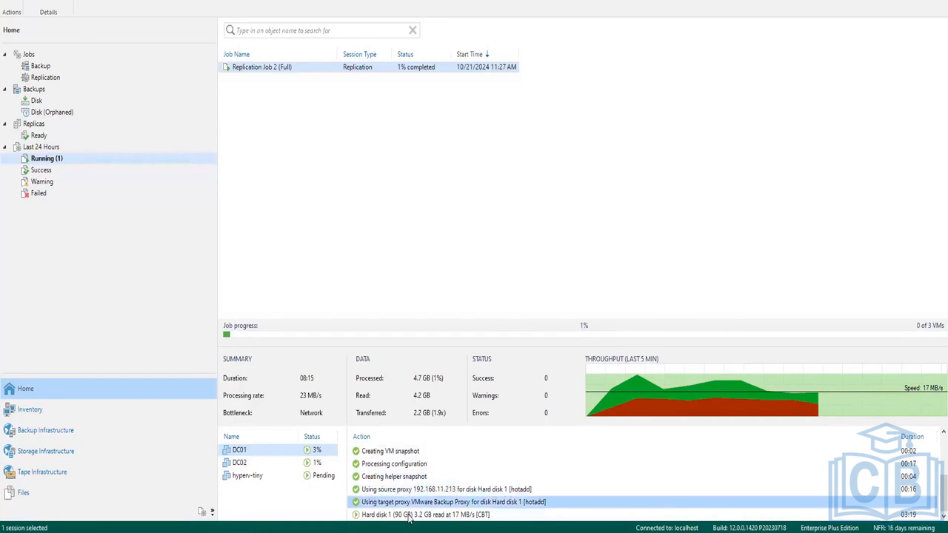
left_click(409, 516)
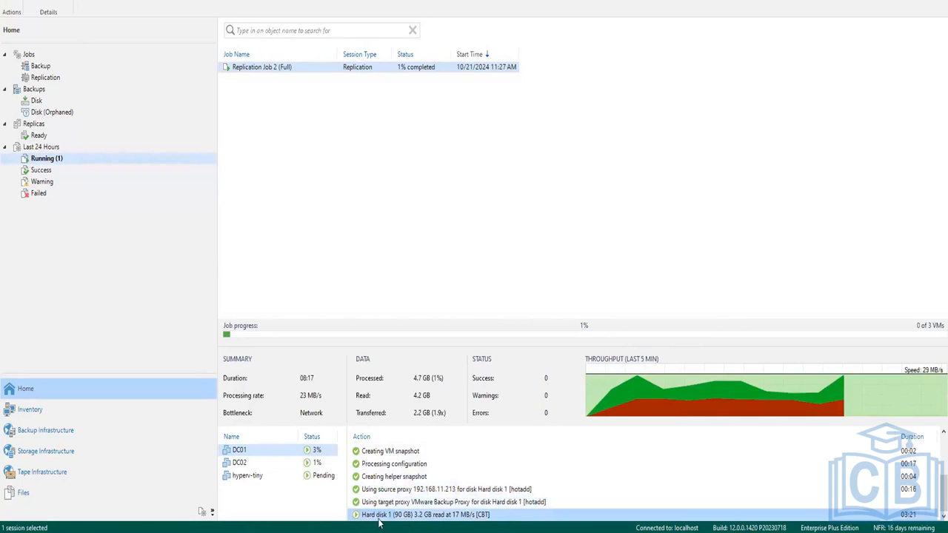
left_click(413, 504)
left_click(392, 477)
left_click(380, 464)
left_click(394, 453)
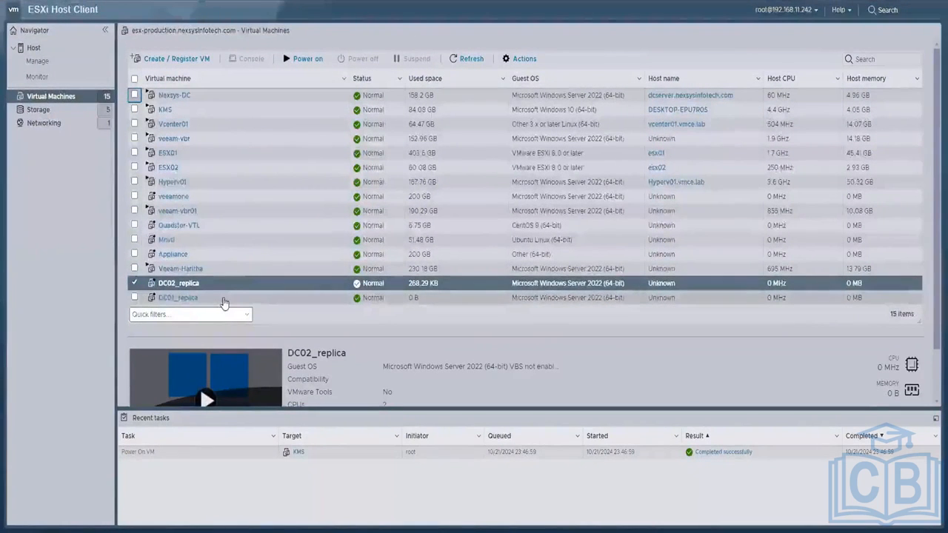
- Switch to the ESXi Host Client of 192.168.11.242 and view the details of DC01_replica
left_click(197, 301)
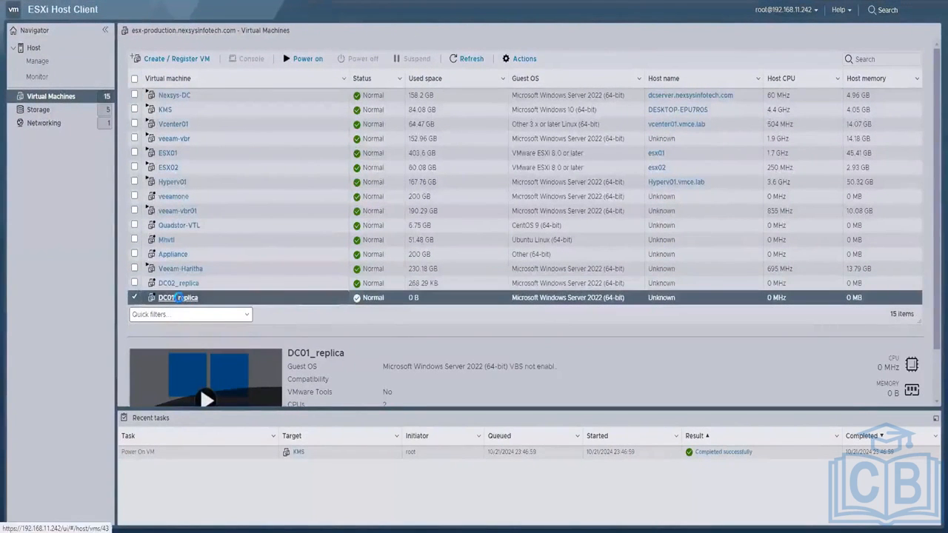
right_click(181, 299)
key("Escape")
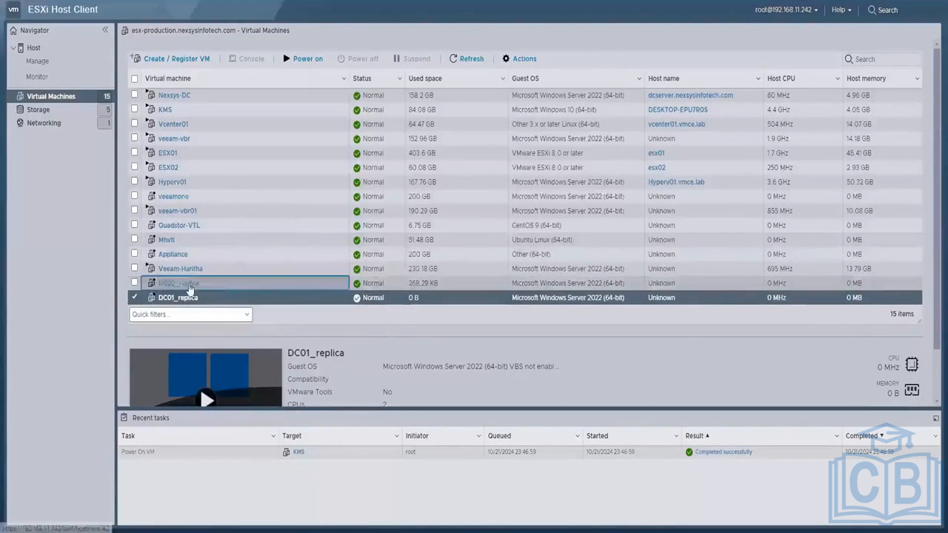
- Inspect the Veeam Replica Working Snapshot of DC02_replica in the snapshot manager, then deselect the replica and refresh the virtual machine list
left_click(189, 288)
right_click(189, 288)
mouse_move(286, 265)
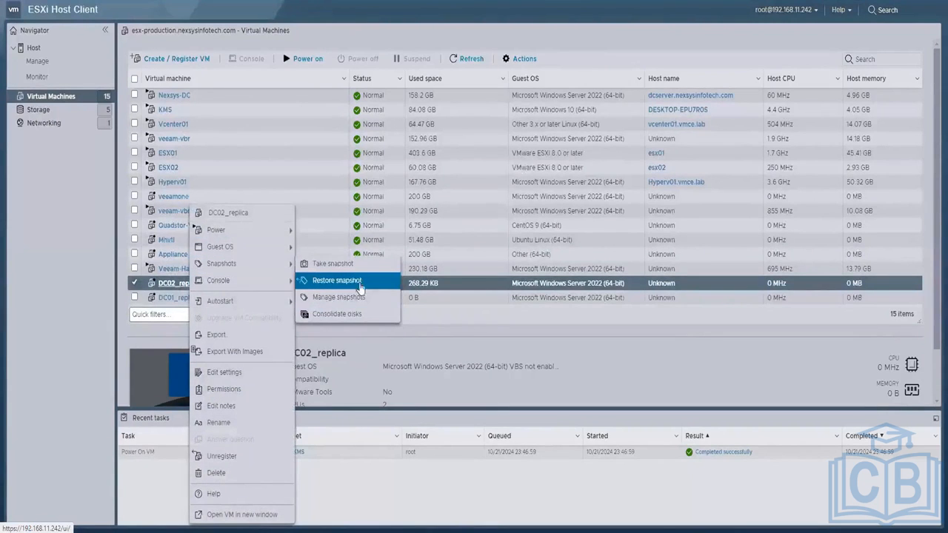
left_click(360, 298)
left_click(346, 165)
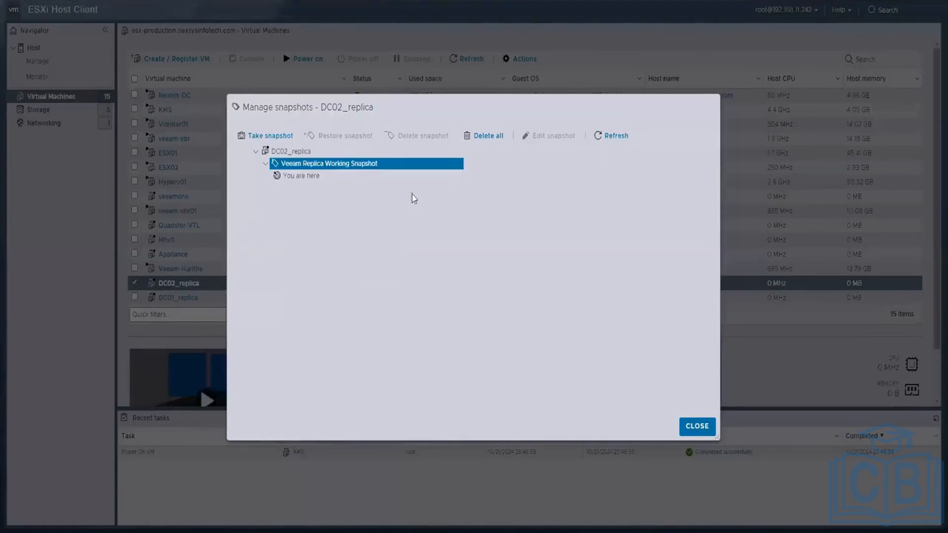
left_click(697, 427)
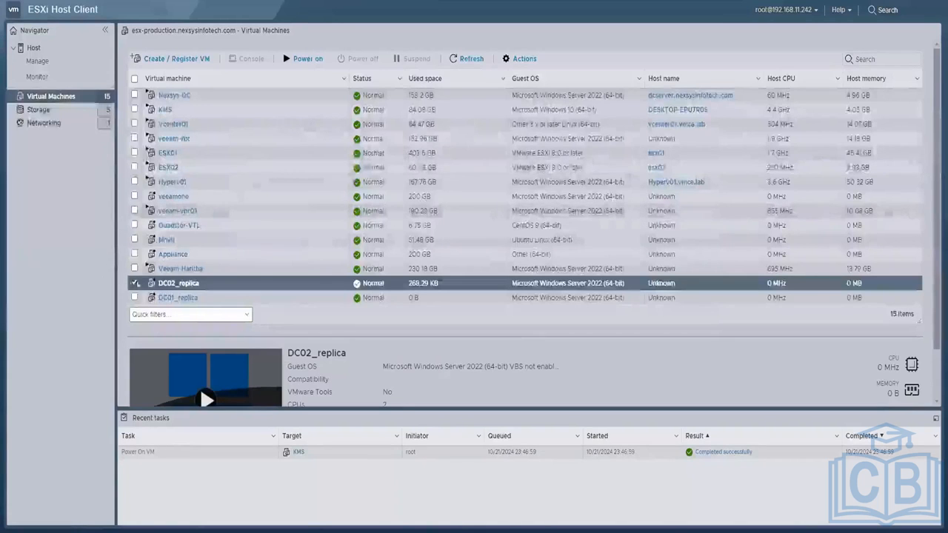
left_click(134, 284)
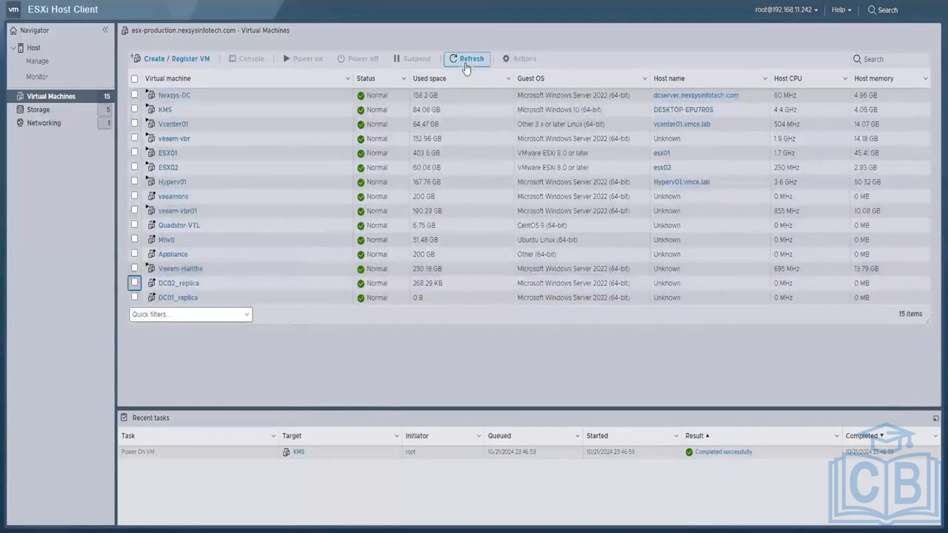
left_click(454, 59)
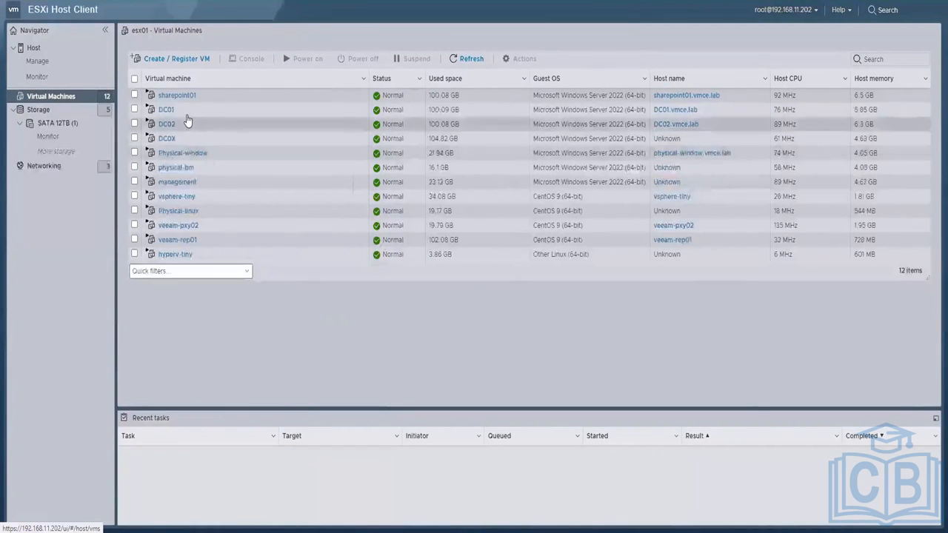
- Switch to the ESXi Host Client of 192.168.11.202 and select the source virtual machine DC01
left_click(186, 116)
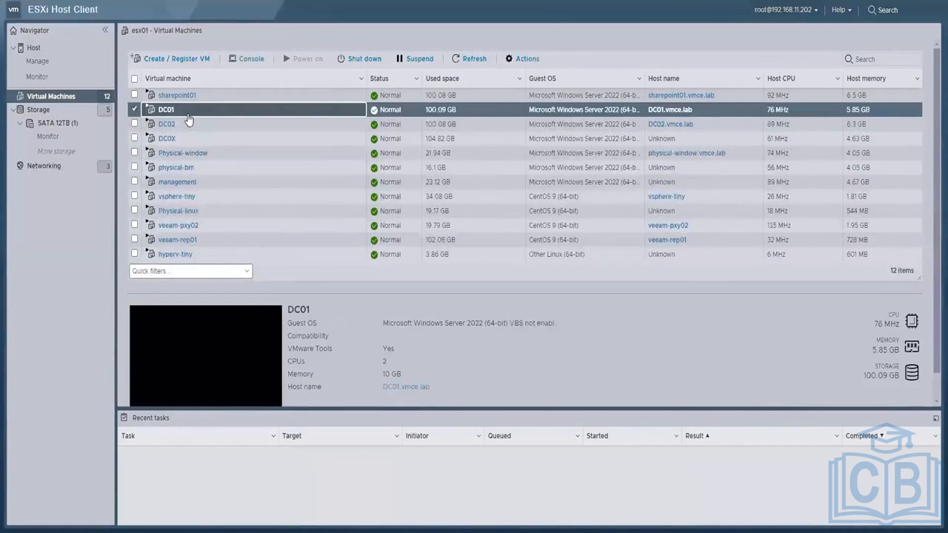